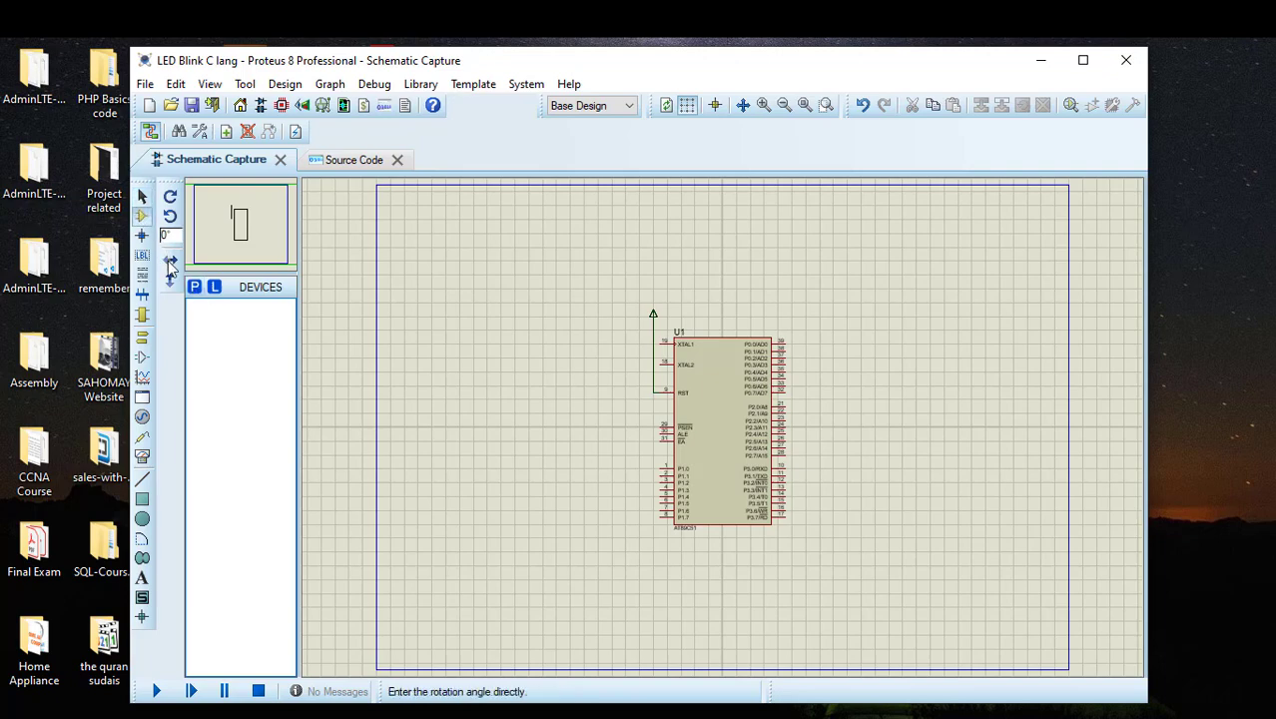
Step: Add the CRYSTAL device from the library, place it beside U1's XTAL pins and rotate it anti-clockwise
{"action": "left_click", "coordinate": [195, 289]}
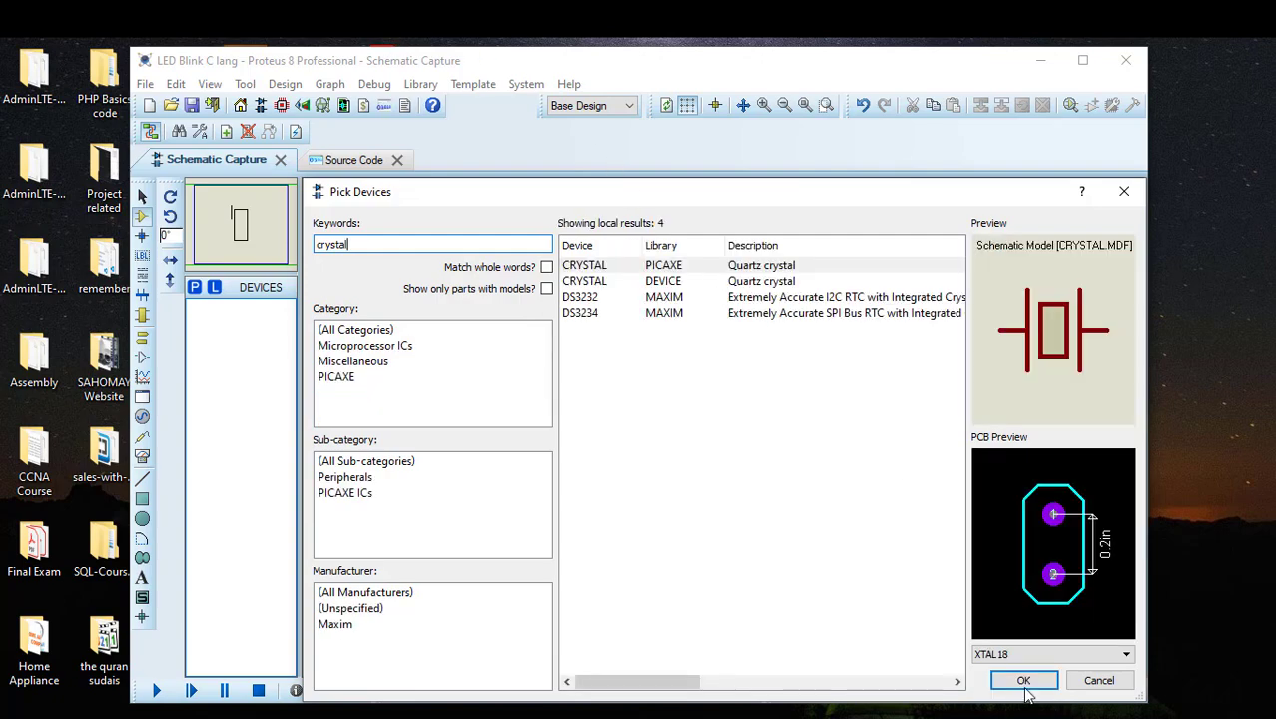
{"action": "left_click", "coordinate": [1024, 686]}
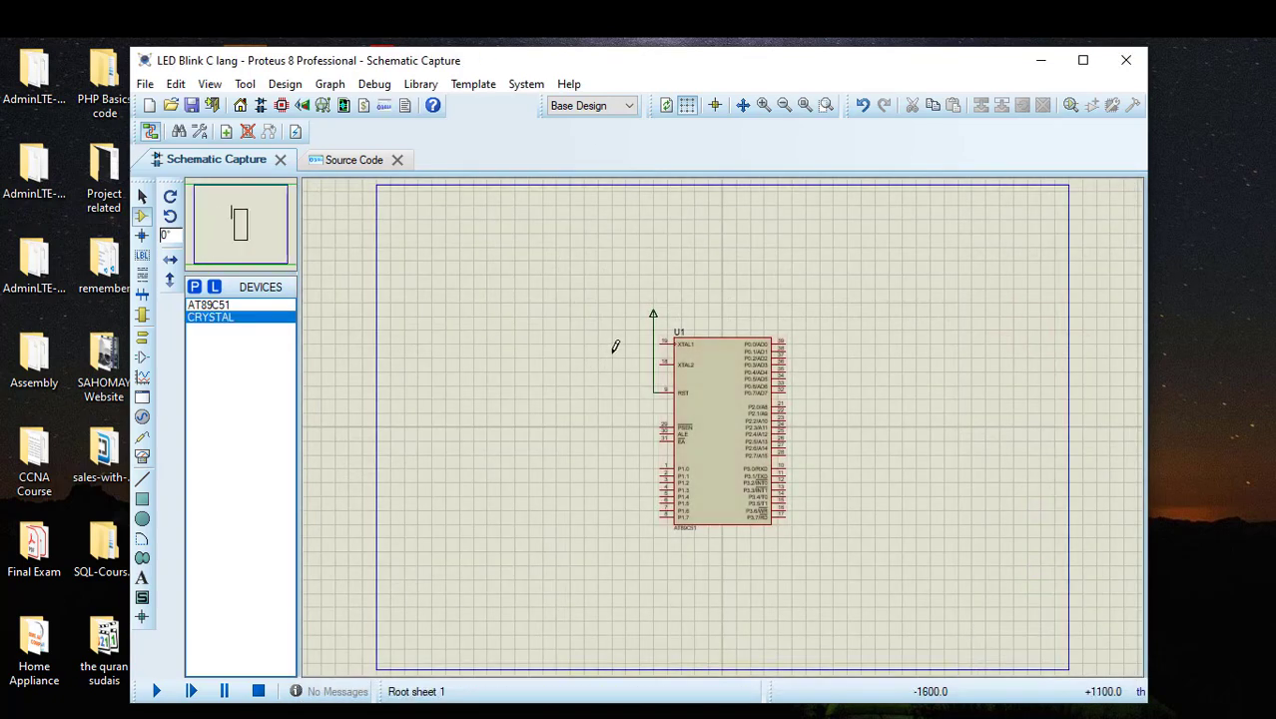
{"action": "left_click", "coordinate": [615, 347]}
{"action": "left_click", "coordinate": [611, 349]}
{"action": "right_click", "coordinate": [611, 352]}
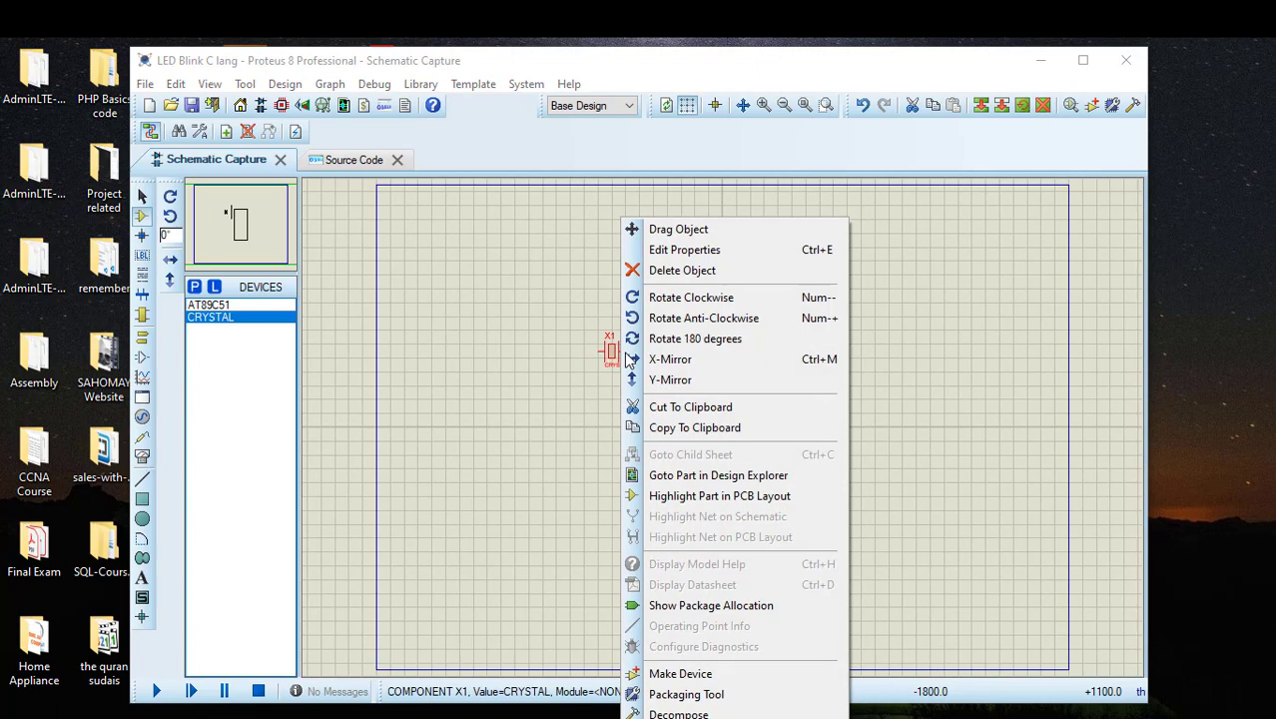
{"action": "left_click", "coordinate": [686, 318]}
Step: Wire the crystal's upper pin to XTAL1 and its lower pin to XTAL2 of the AT89C51
{"action": "scroll", "coordinate": [632, 360], "scroll_direction": "up", "scroll_amount": 3}
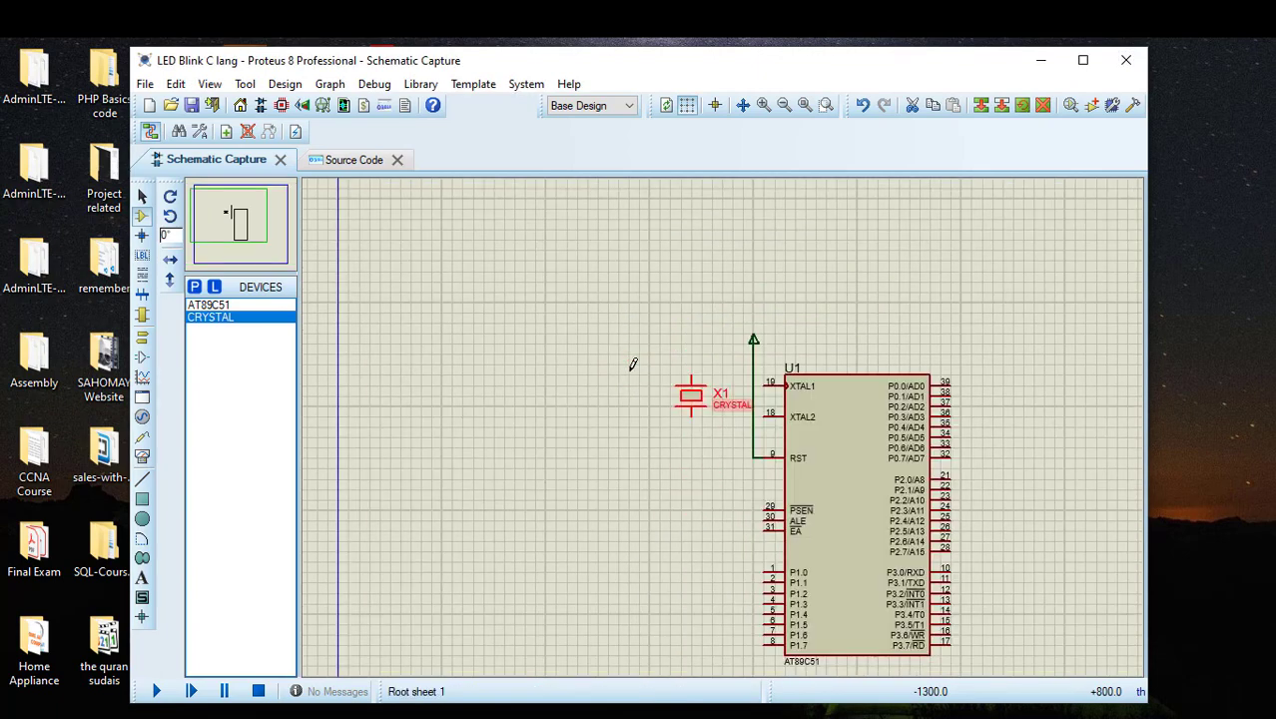
{"action": "left_click", "coordinate": [787, 359]}
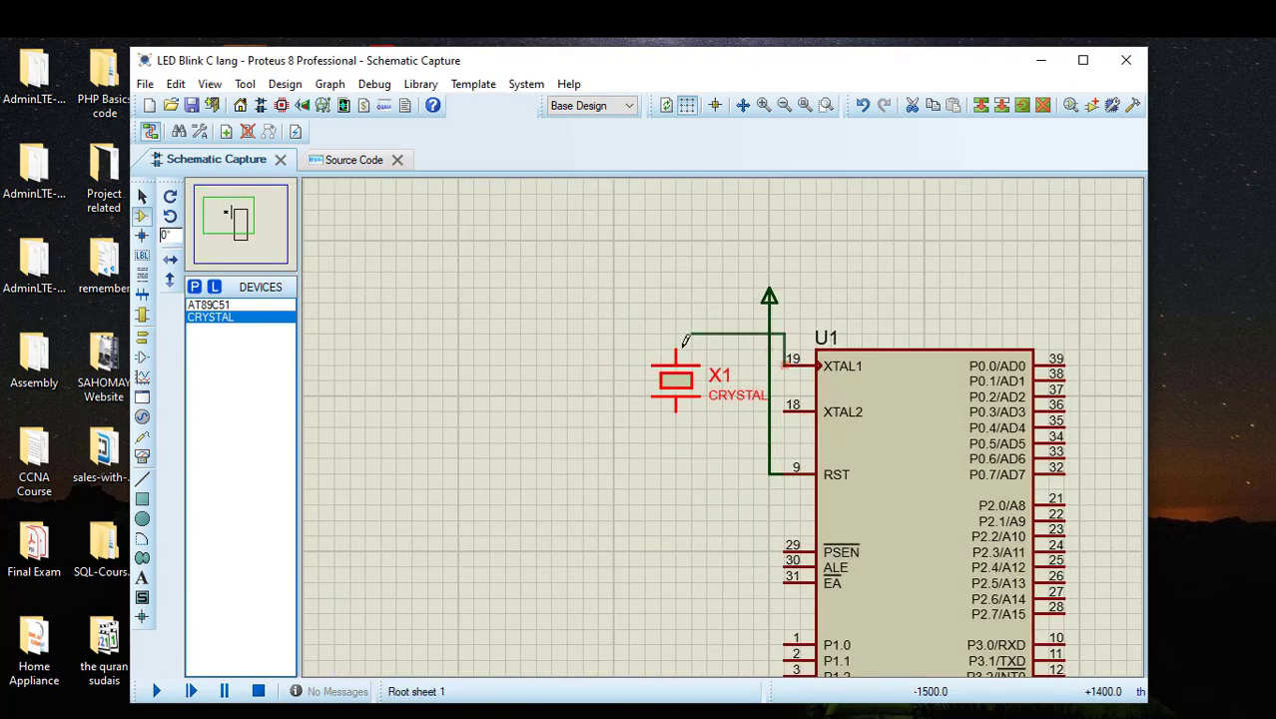
{"action": "left_click", "coordinate": [676, 351]}
{"action": "left_click", "coordinate": [786, 411]}
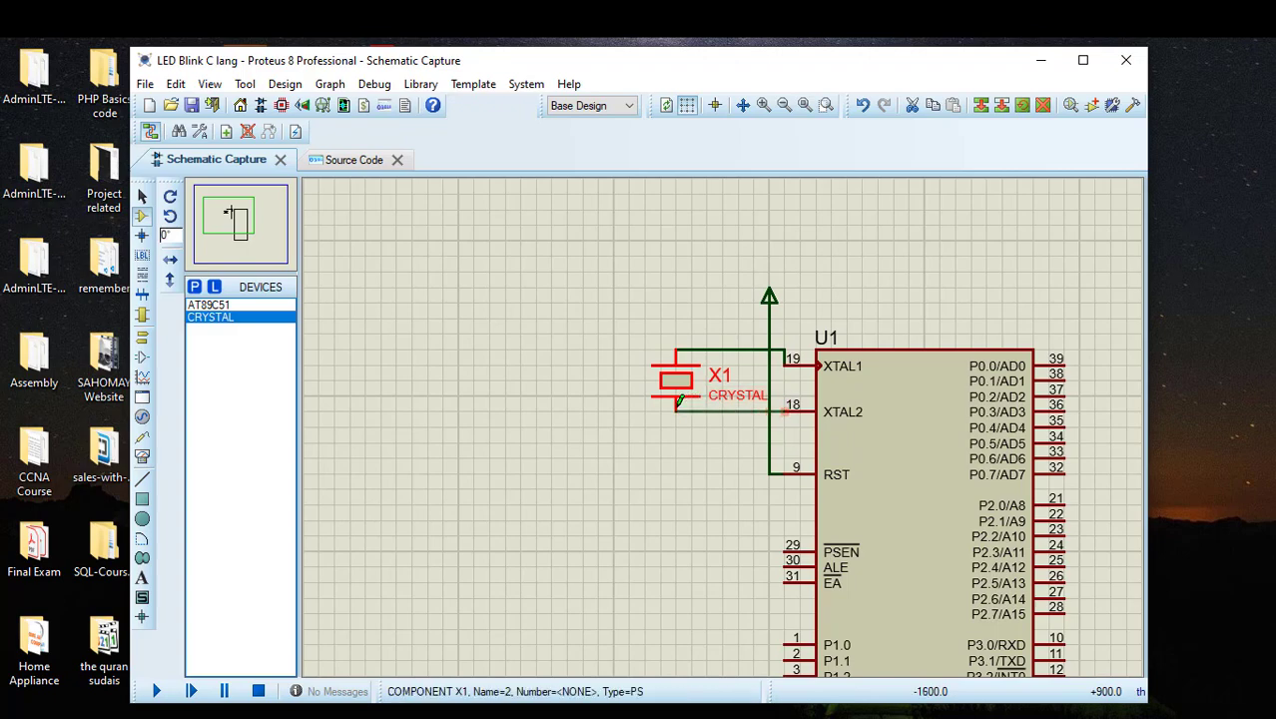
{"action": "left_click", "coordinate": [676, 410]}
Step: Set the frequency of crystal X1 to 11.0592MHz in its component properties
{"action": "double_click", "coordinate": [688, 394]}
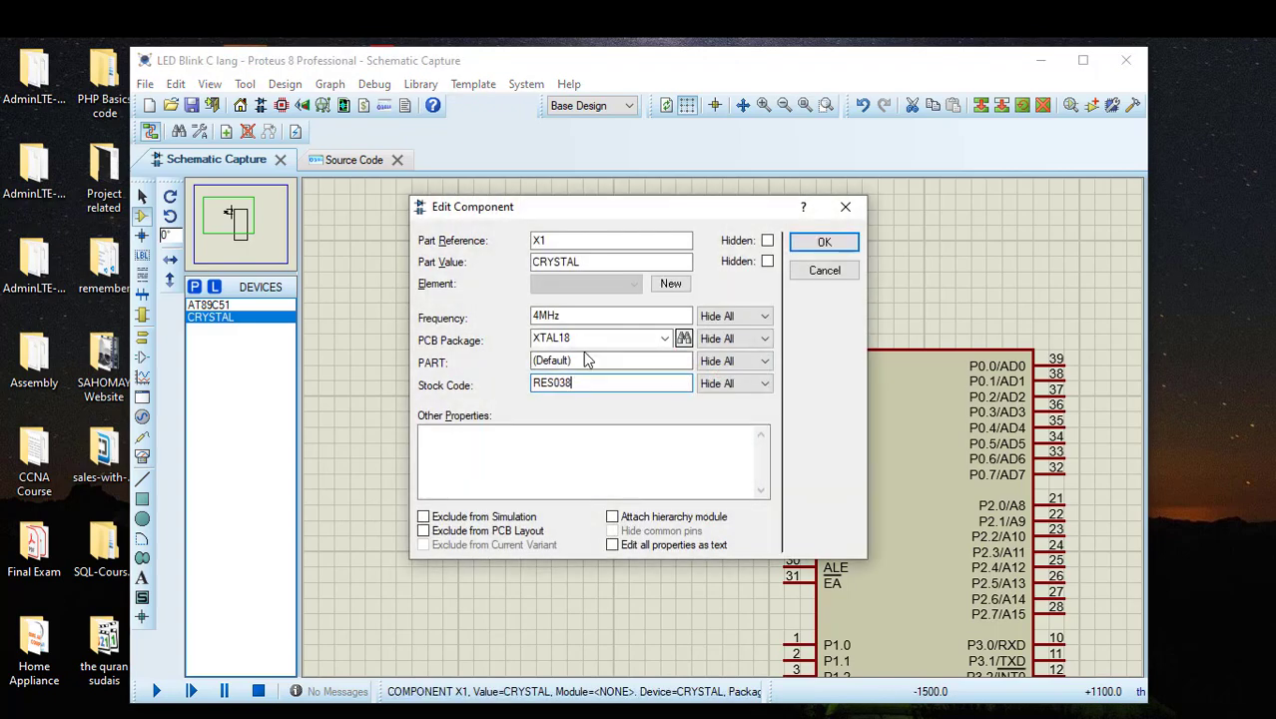
{"action": "left_click", "coordinate": [535, 316]}
{"action": "type", "text": "11.0592"}
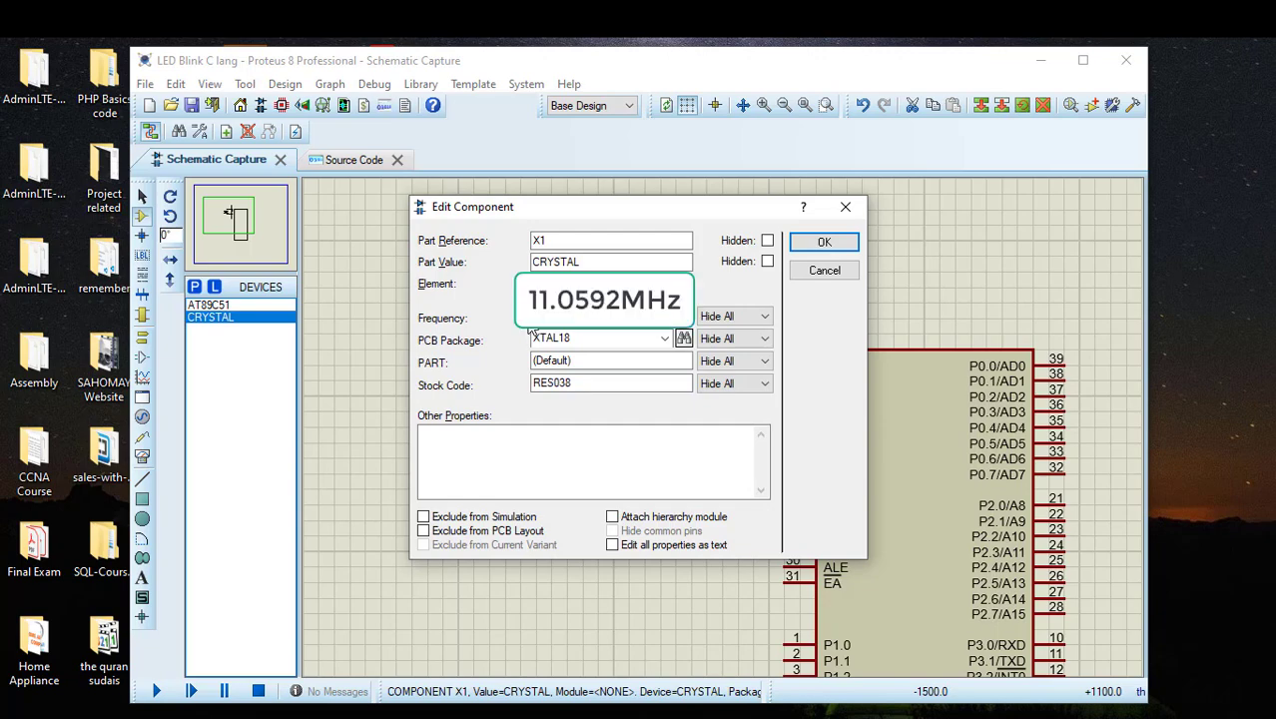
{"action": "left_click", "coordinate": [825, 241]}
Step: Find LED-RED in the device library with the keywords "led red" and place it beside U1's port 2 pins
{"action": "middle_click", "coordinate": [706, 496]}
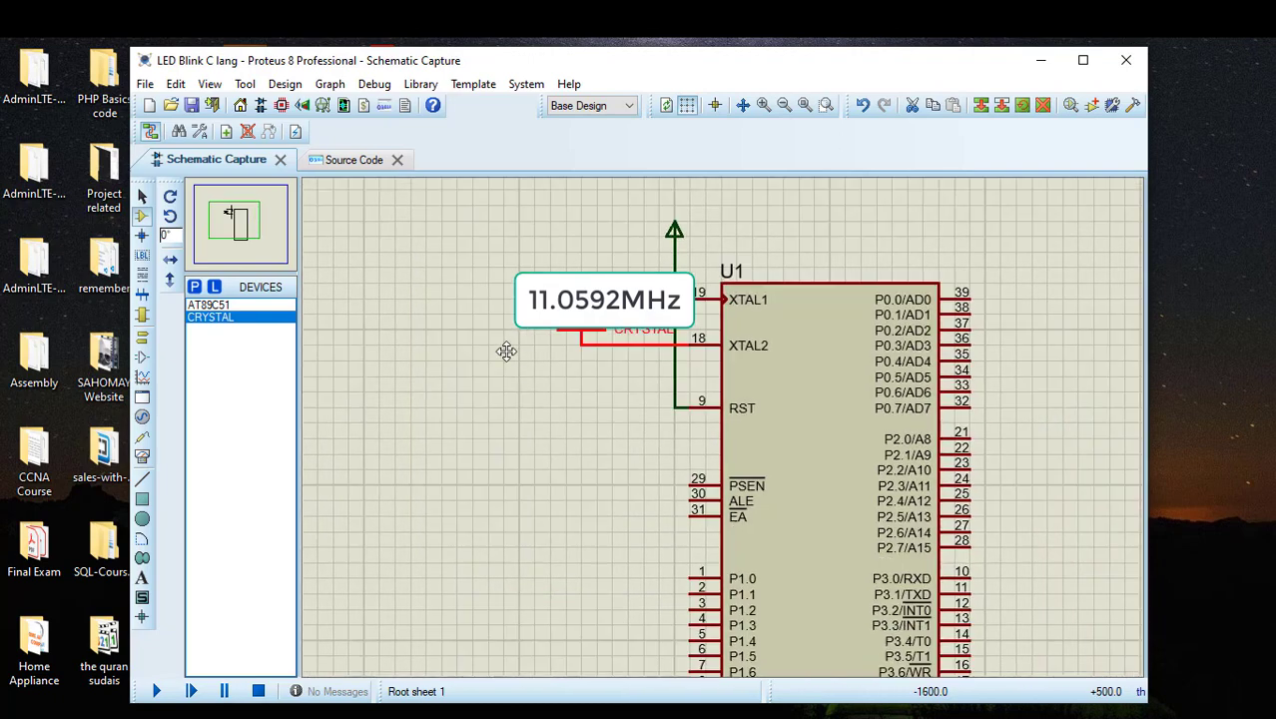
{"action": "left_click", "coordinate": [194, 287]}
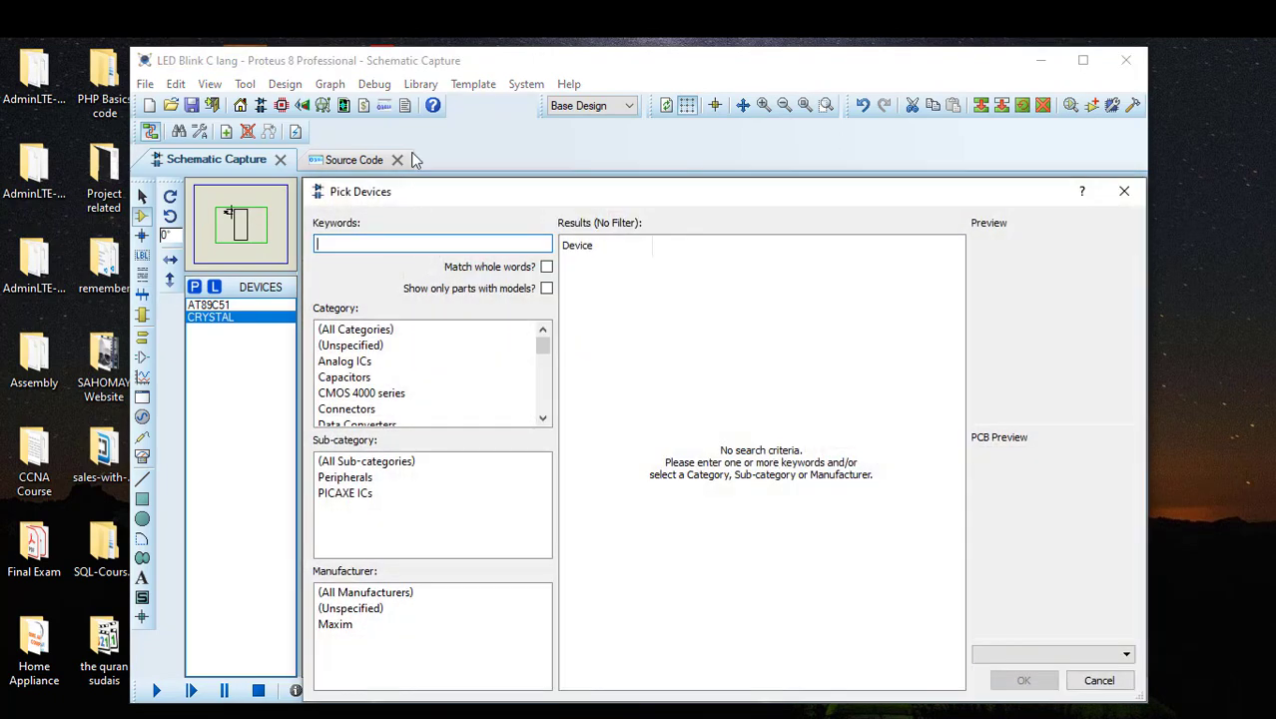
{"action": "type", "text": "led red"}
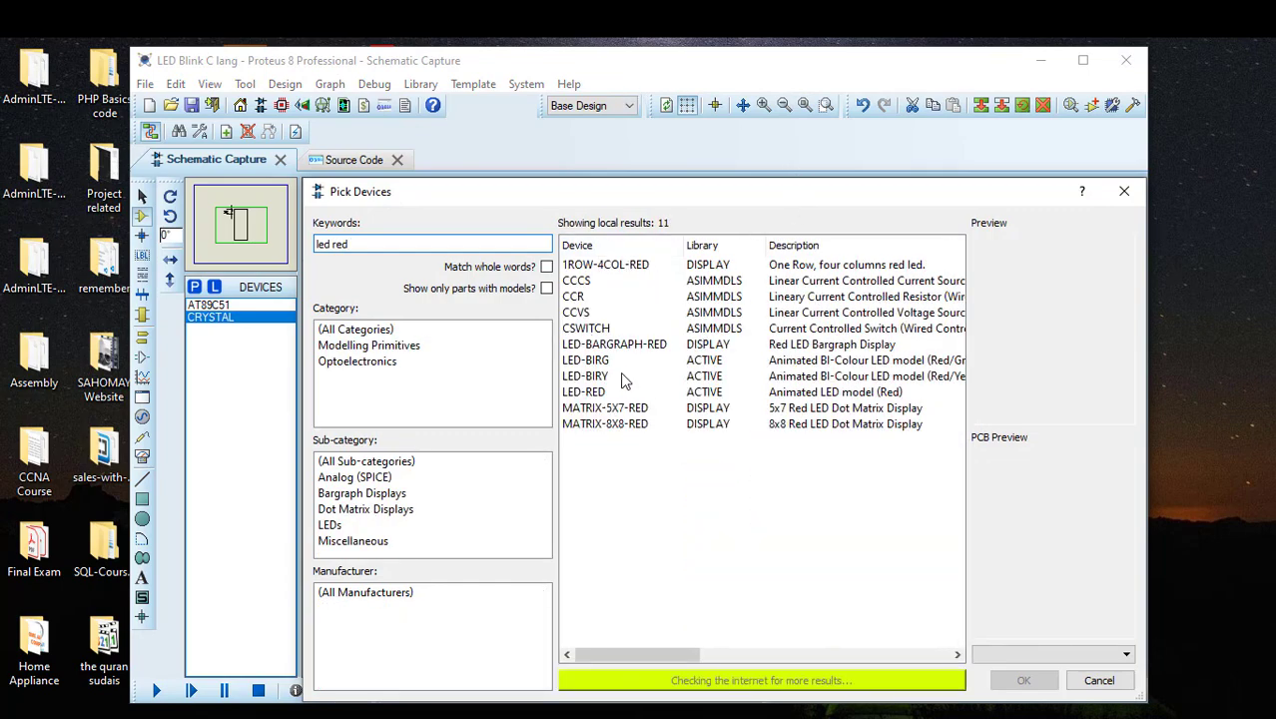
{"action": "left_click", "coordinate": [619, 391]}
{"action": "left_click", "coordinate": [1023, 680]}
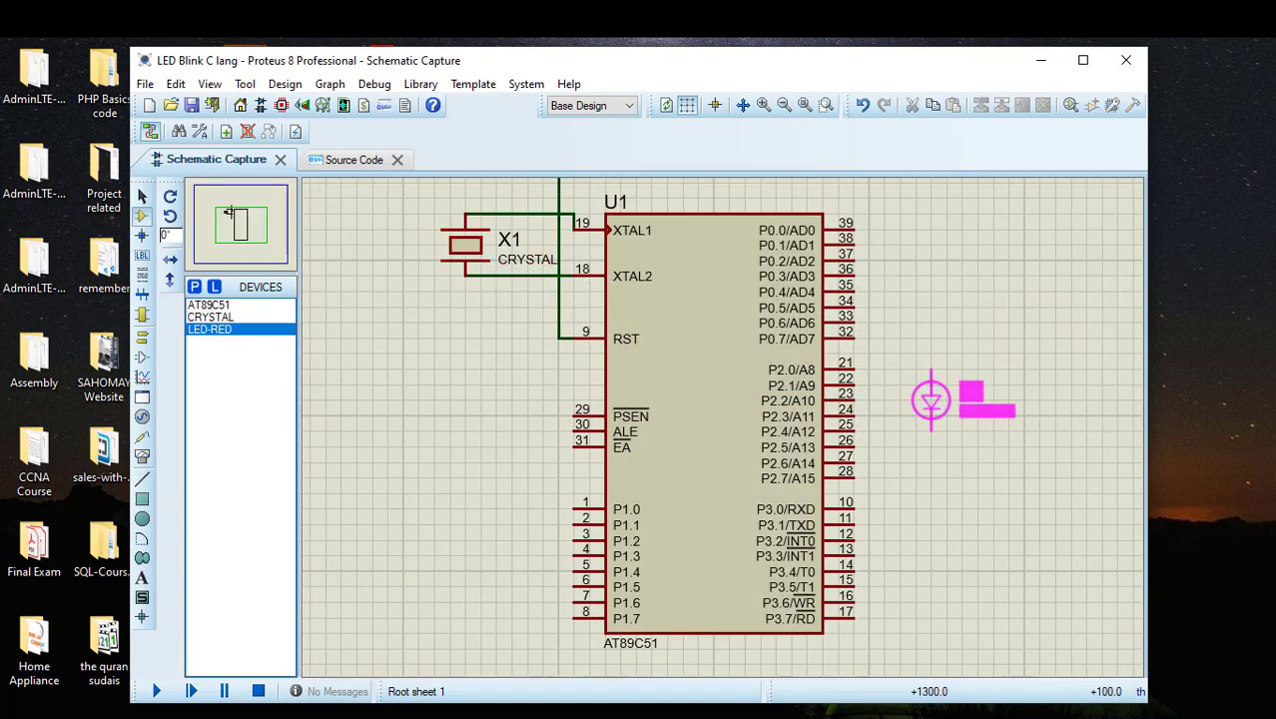
{"action": "left_click", "coordinate": [916, 414]}
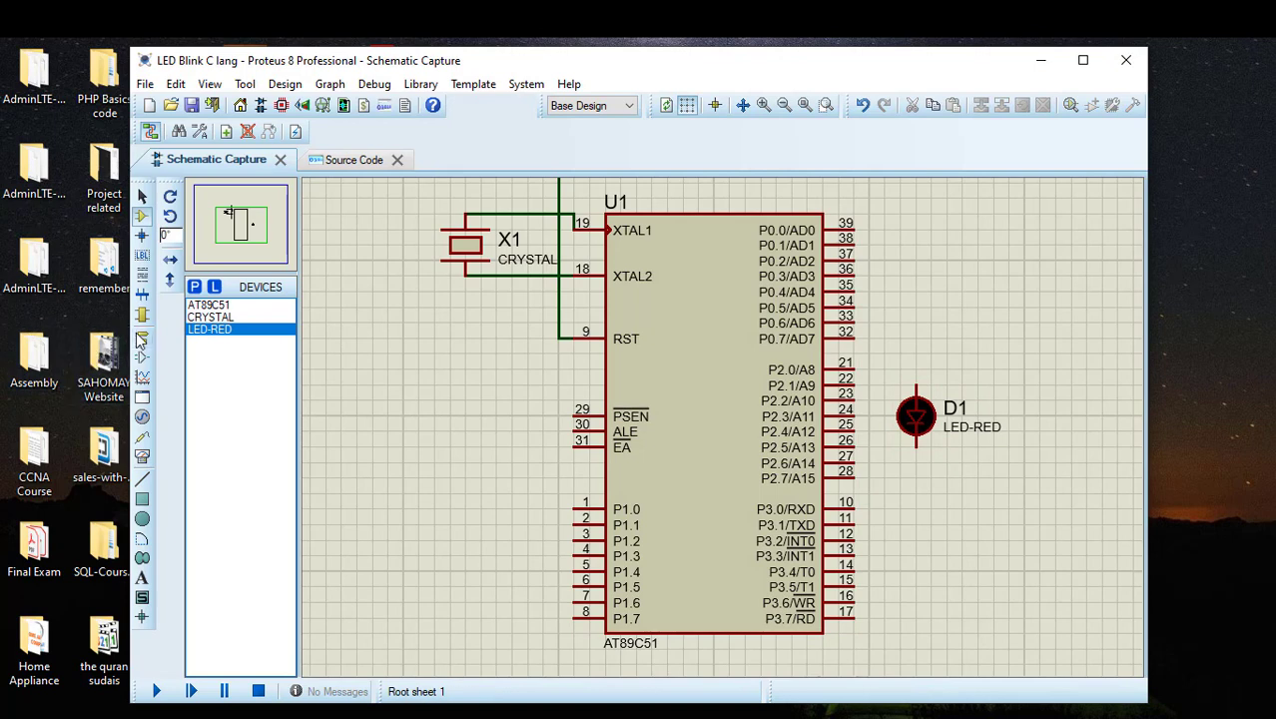
Step: Place a ground terminal below the LED, then wire the LED's cathode to it and its anode to P2.0/A8
{"action": "left_click", "coordinate": [142, 340]}
{"action": "left_click", "coordinate": [208, 366]}
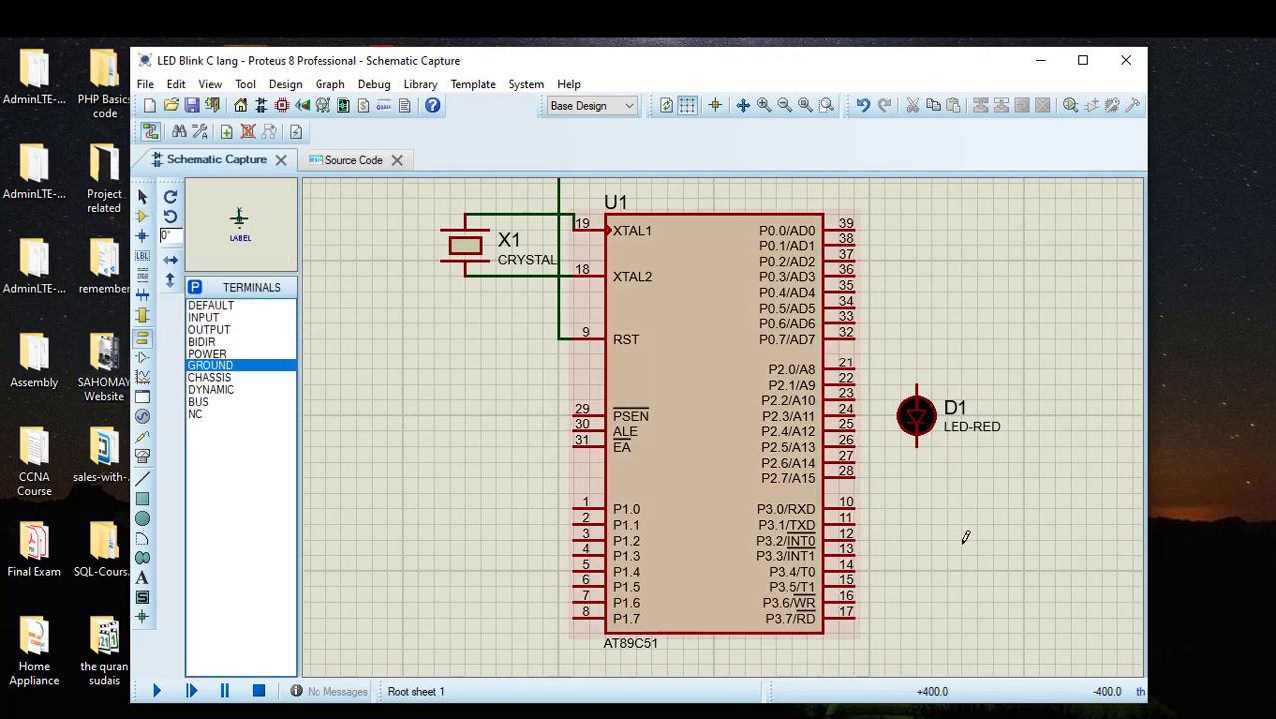
{"action": "left_click", "coordinate": [917, 471]}
{"action": "left_click", "coordinate": [918, 474]}
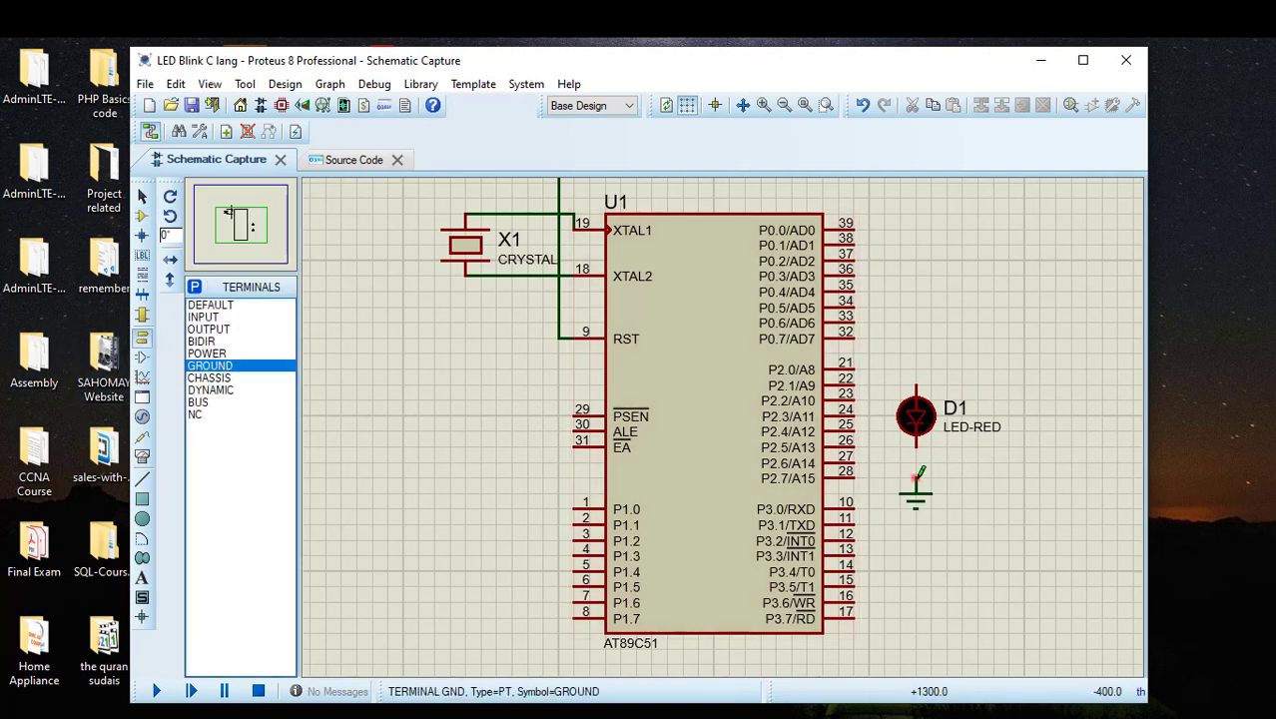
{"action": "left_click", "coordinate": [918, 475]}
{"action": "left_click", "coordinate": [917, 447]}
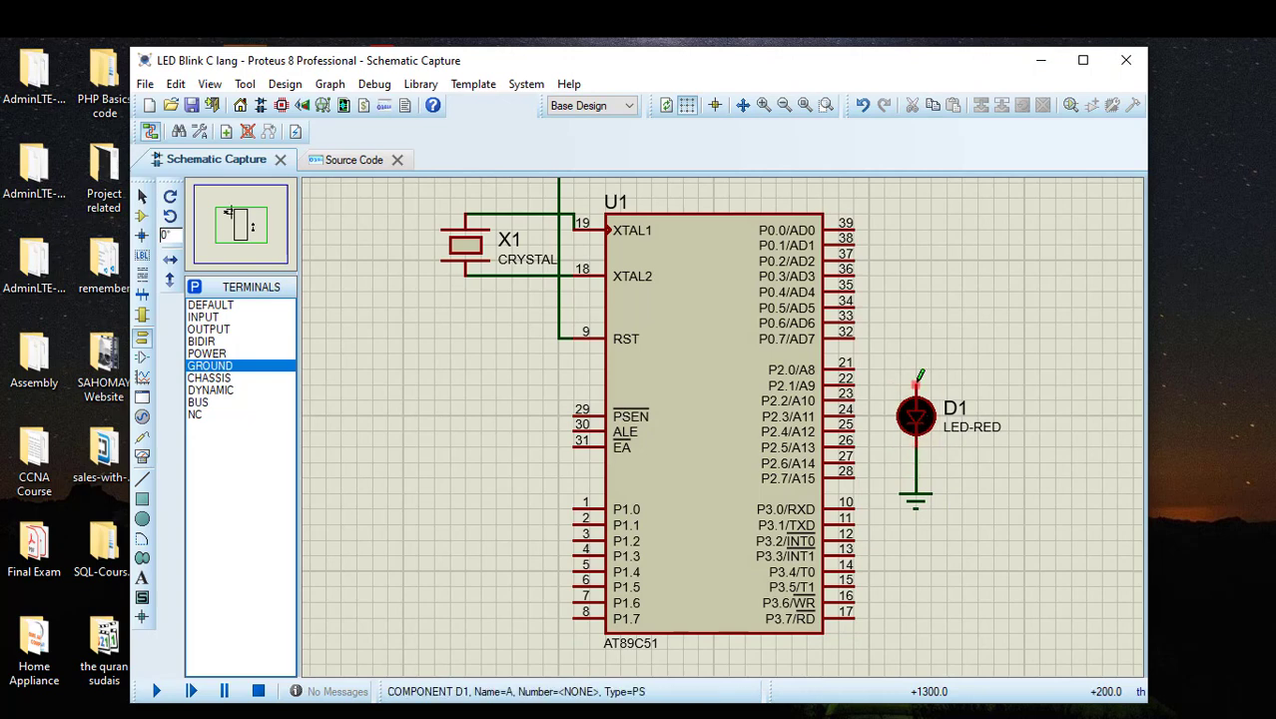
{"action": "left_click", "coordinate": [917, 371]}
{"action": "left_click", "coordinate": [855, 370]}
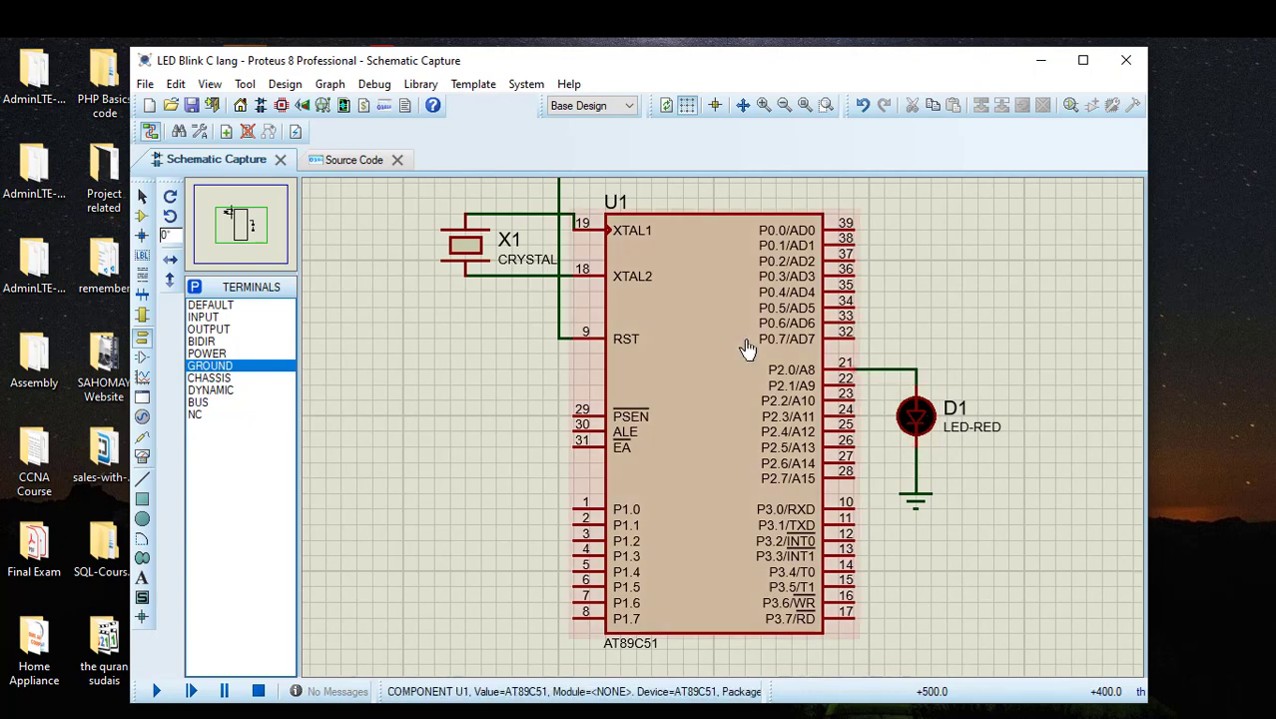
Step: In the main.c source code, declare "sbit LED=P2^0;" below the include lines
{"action": "left_click", "coordinate": [351, 160]}
{"action": "left_click", "coordinate": [574, 352]}
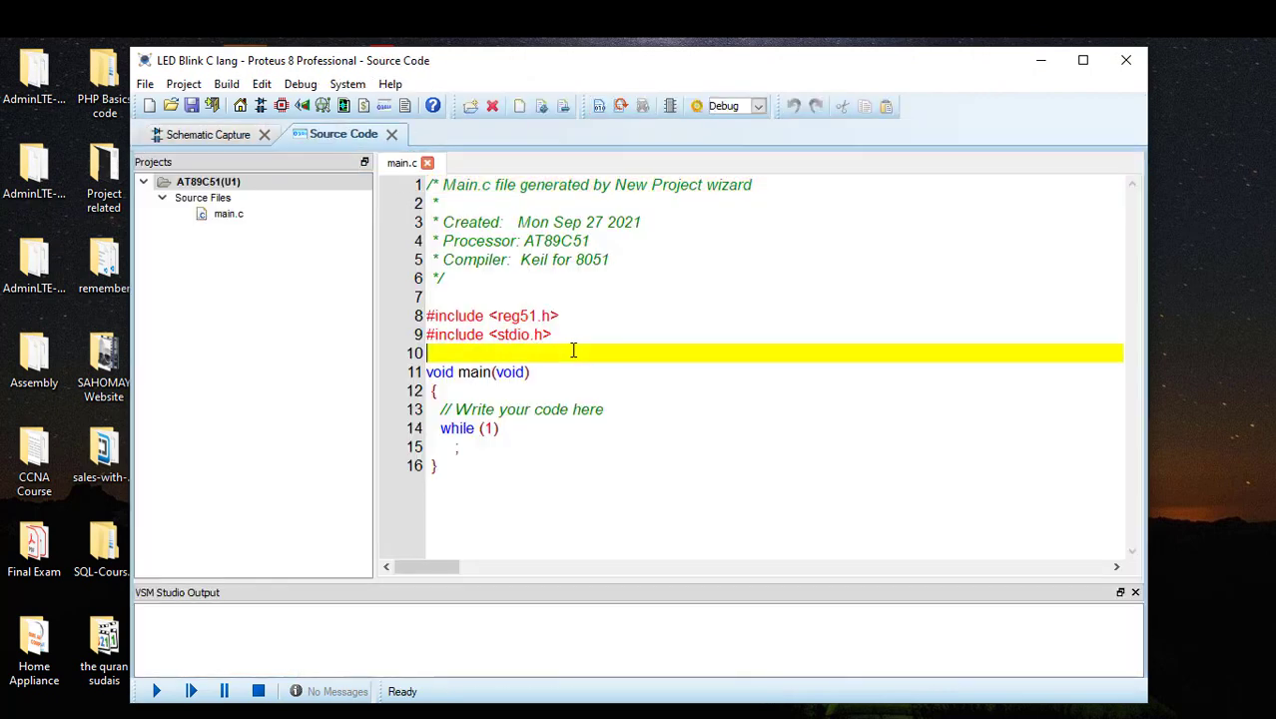
{"action": "key", "text": "Return"}
{"action": "key", "text": "Return"}
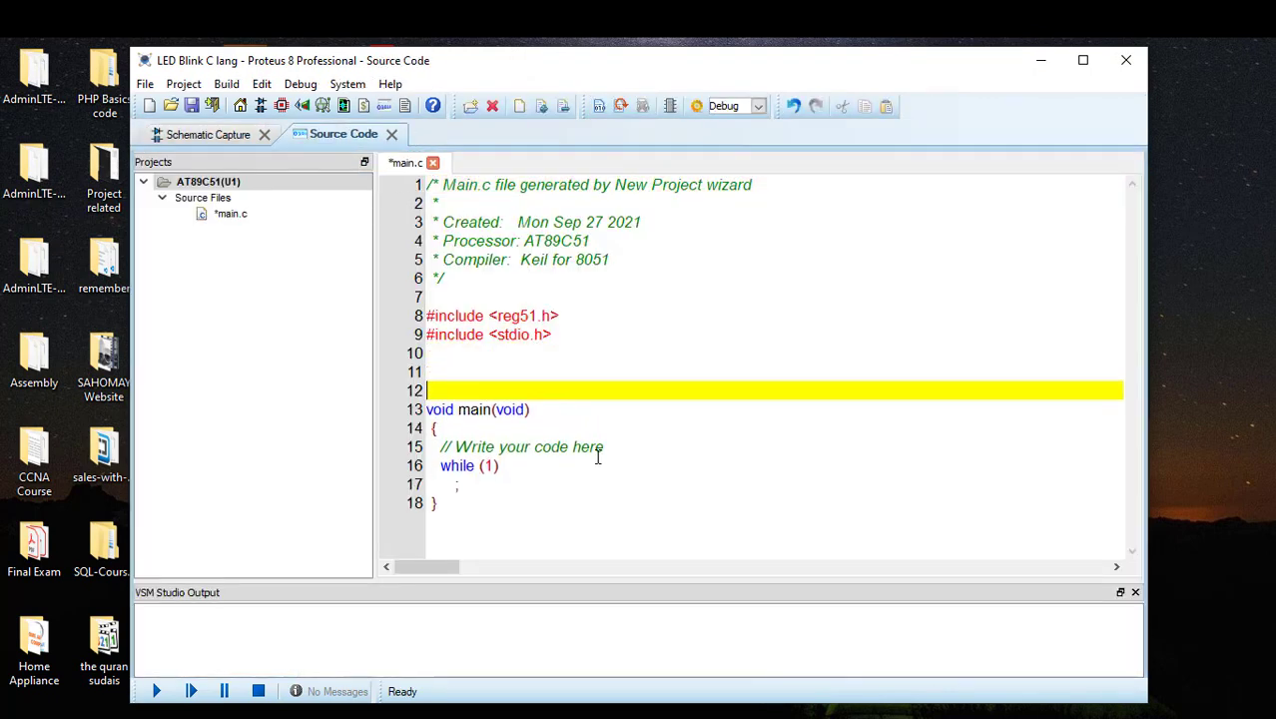
{"action": "key", "text": "Up"}
{"action": "type", "text": "s"}
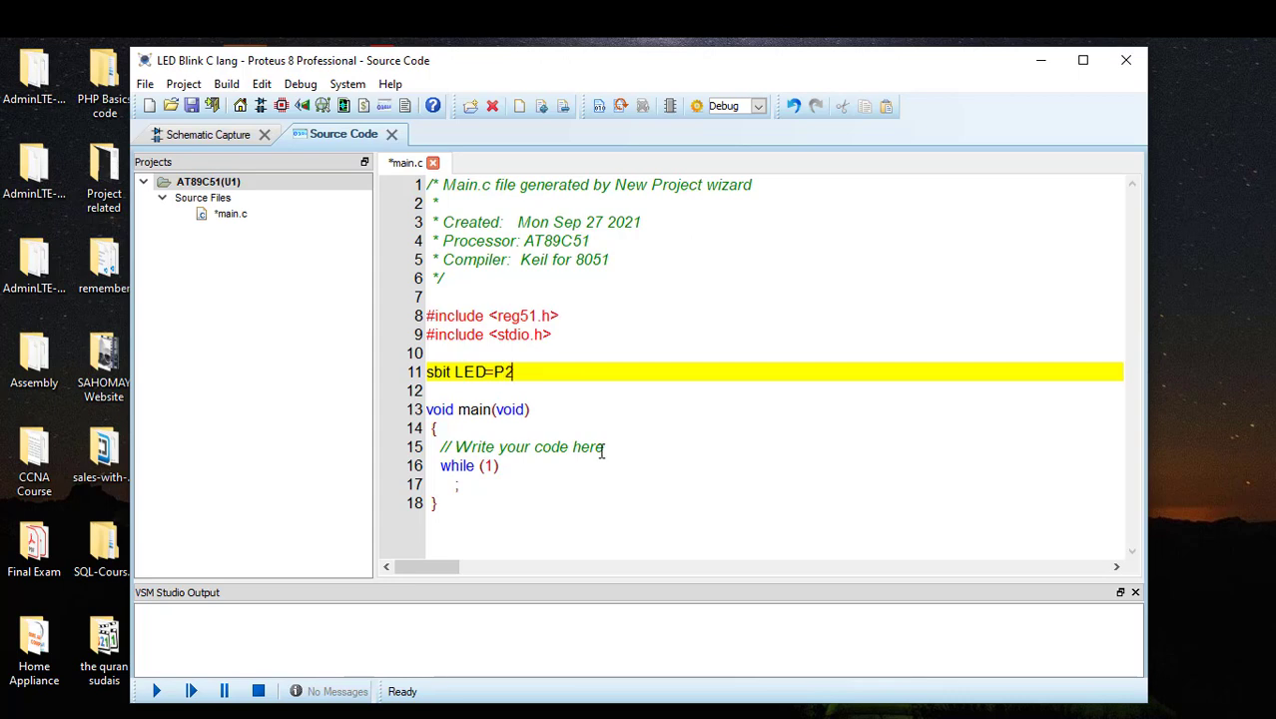
{"action": "type", "text": "bit LED=P2^0"}
Step: Start a "void delay()" function above main and declare "int i,j;" in it
{"action": "key", "text": "Return"}
{"action": "key", "text": "Return"}
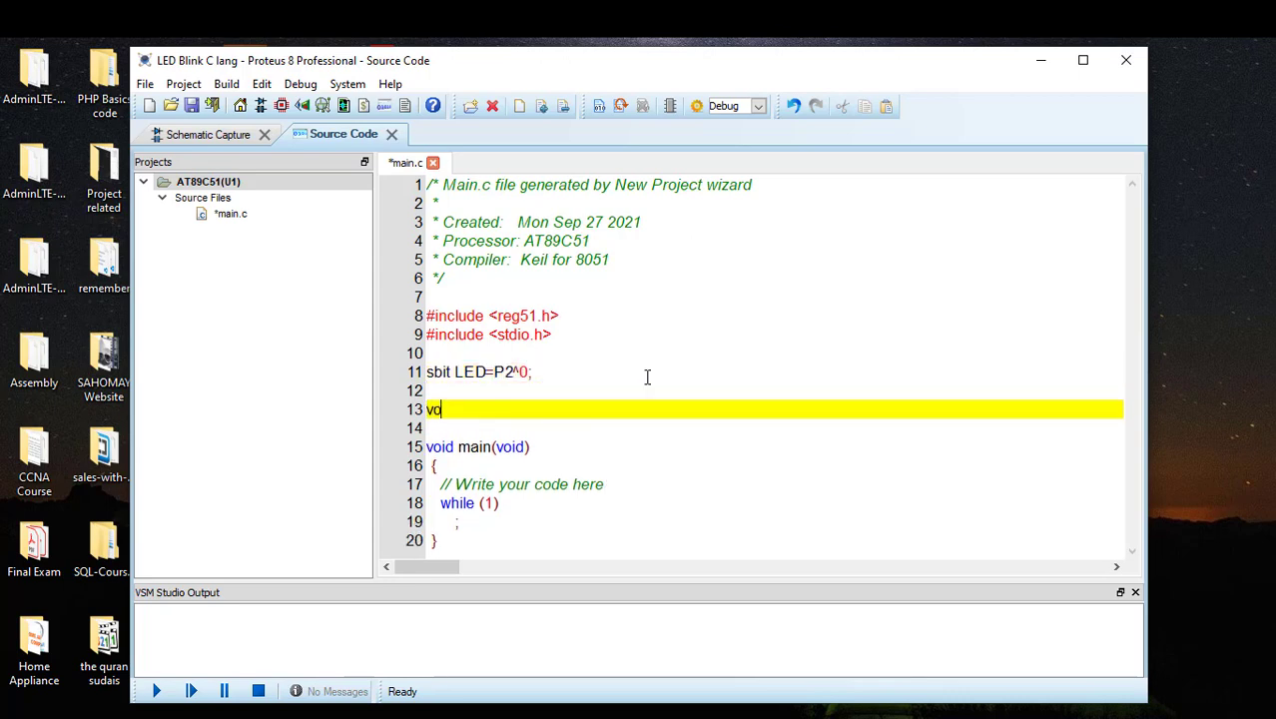
{"action": "type", "text": "void delay("}
{"action": "key", "text": "Return"}
{"action": "type", "text": "{"}
{"action": "key", "text": "Return"}
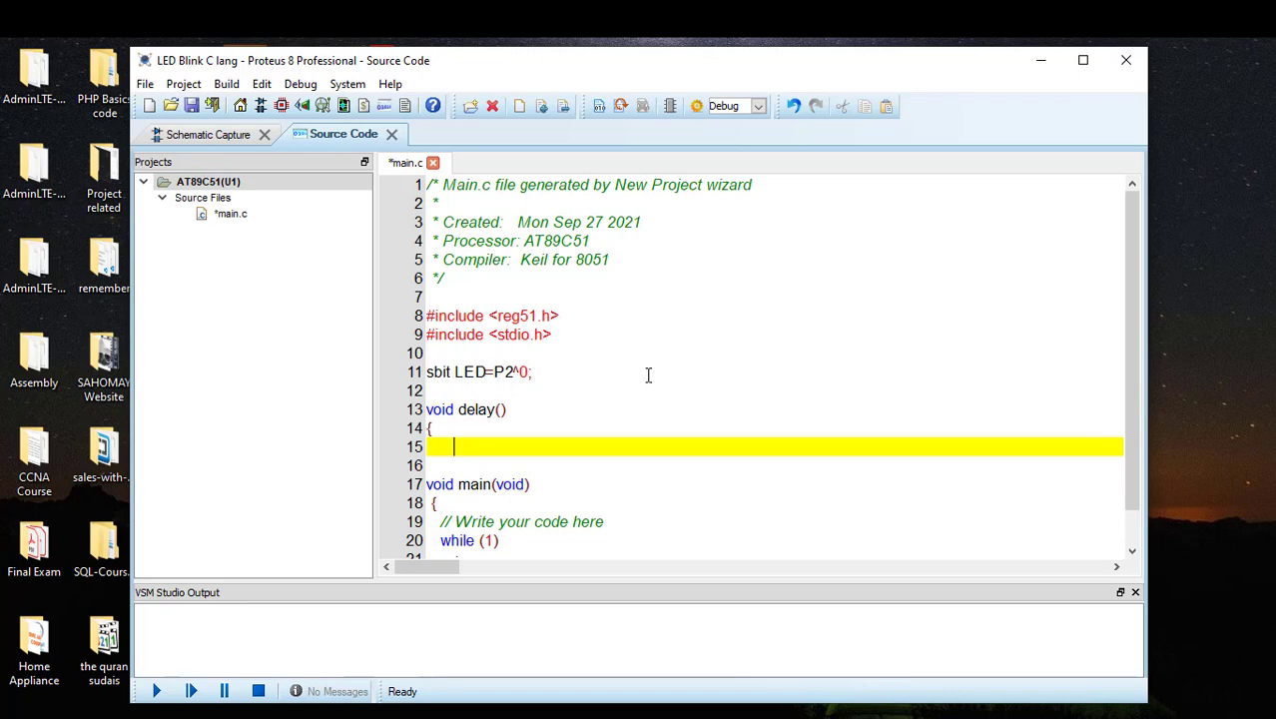
{"action": "type", "text": "int i,j;"}
{"action": "key", "text": "Return"}
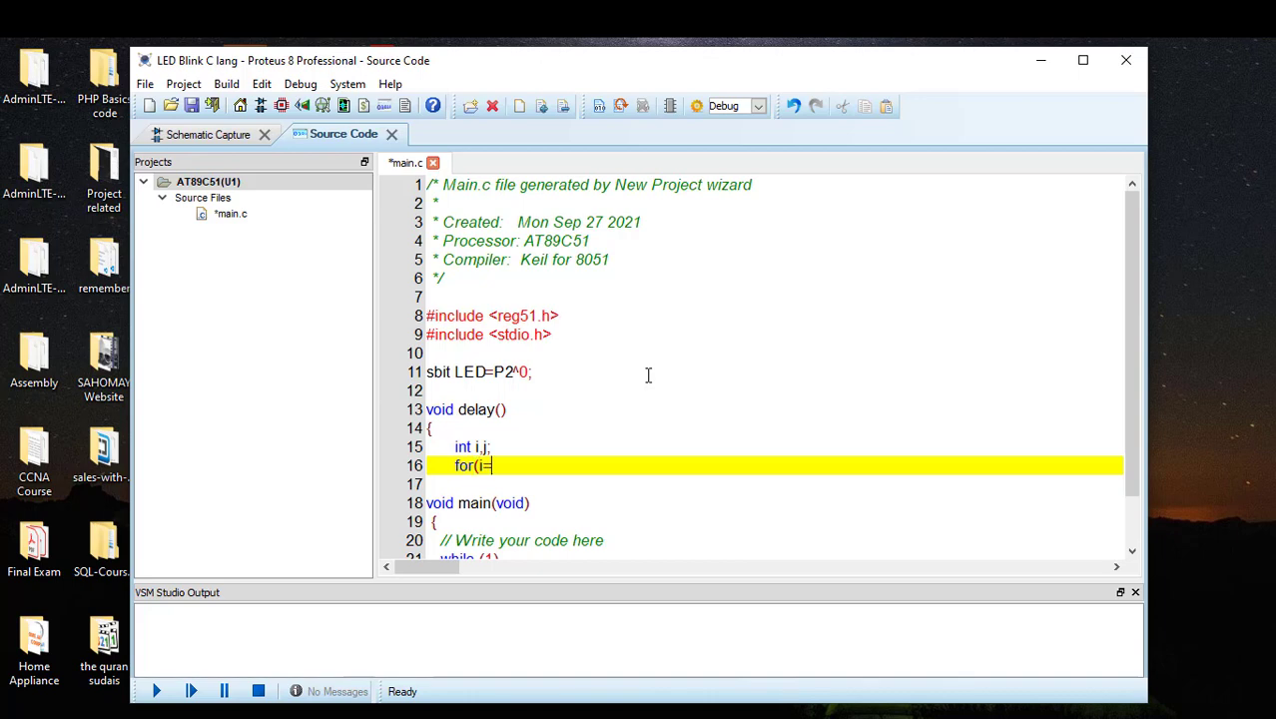
Step: Complete delay() with nested loops "for(i=0;i<100;i++)" and "for(j=0;j<1000;j++)" around an empty body, and close the function
{"action": "type", "text": "for(i=0;i<100;i++)"}
{"action": "key", "text": "Return"}
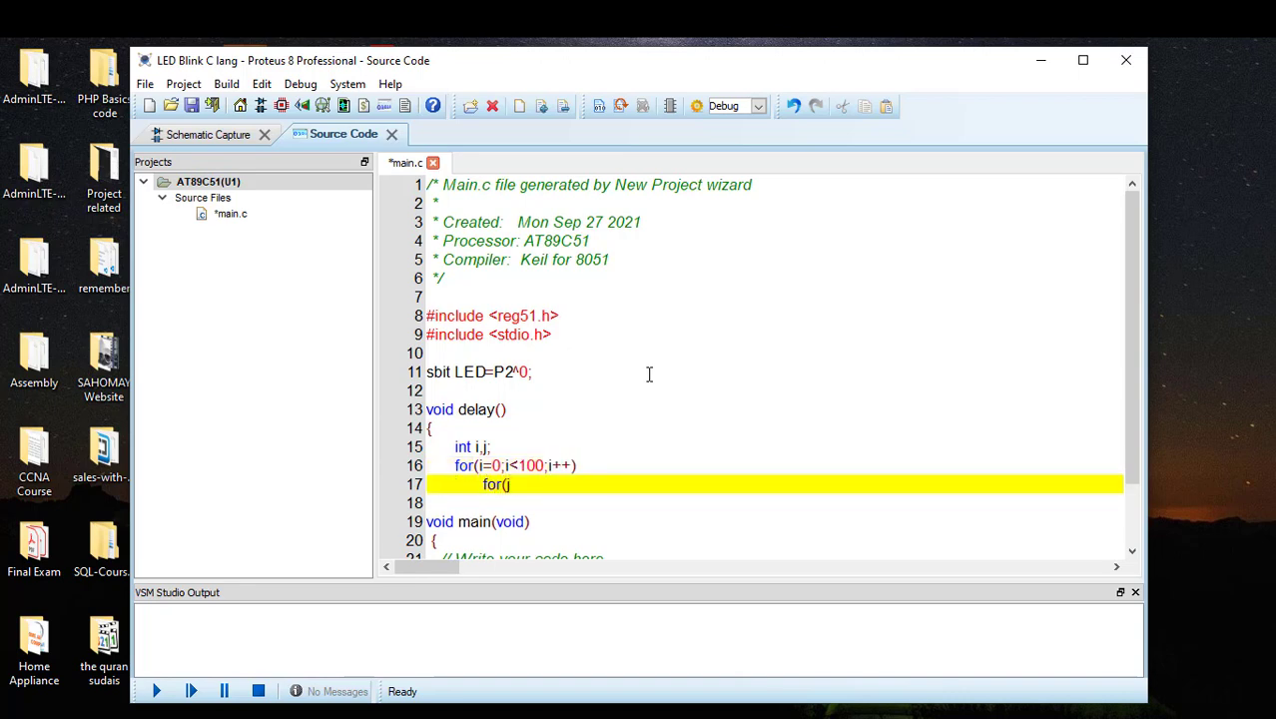
{"action": "type", "text": "for(j=0;j<1000;j++)"}
{"action": "key", "text": "Return"}
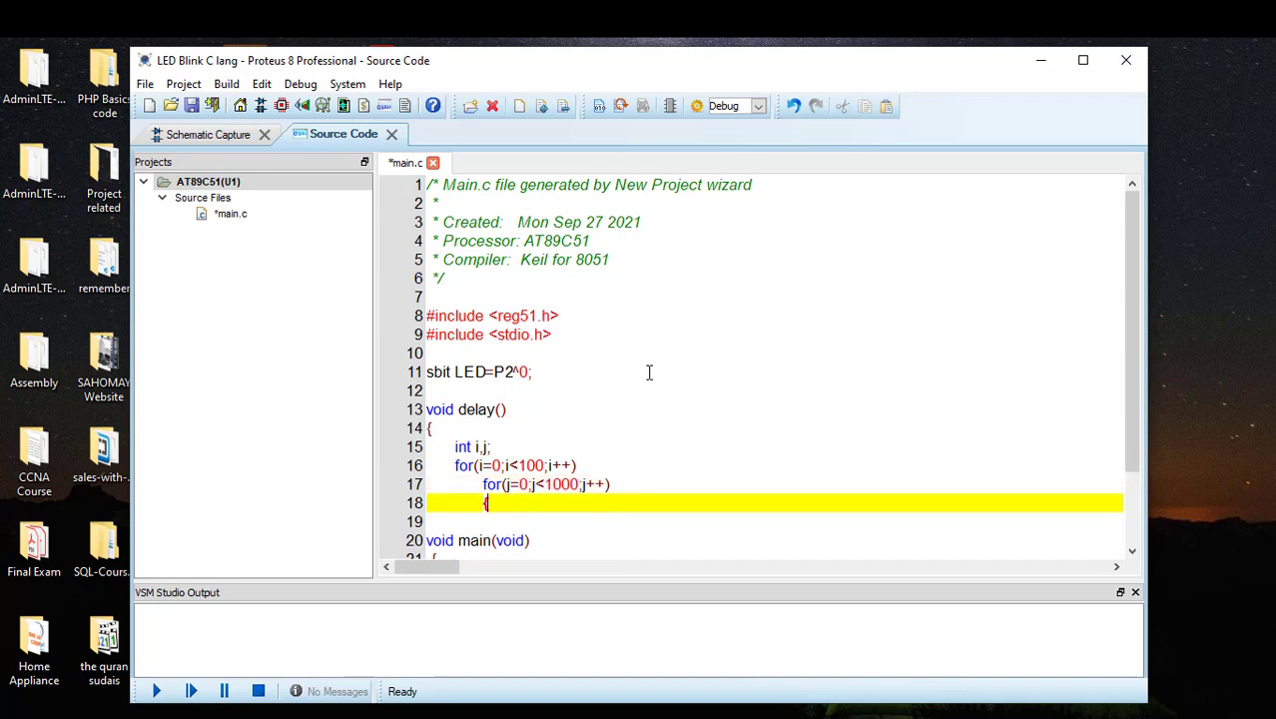
{"action": "key", "text": "Return"}
{"action": "type", "text": "}"}
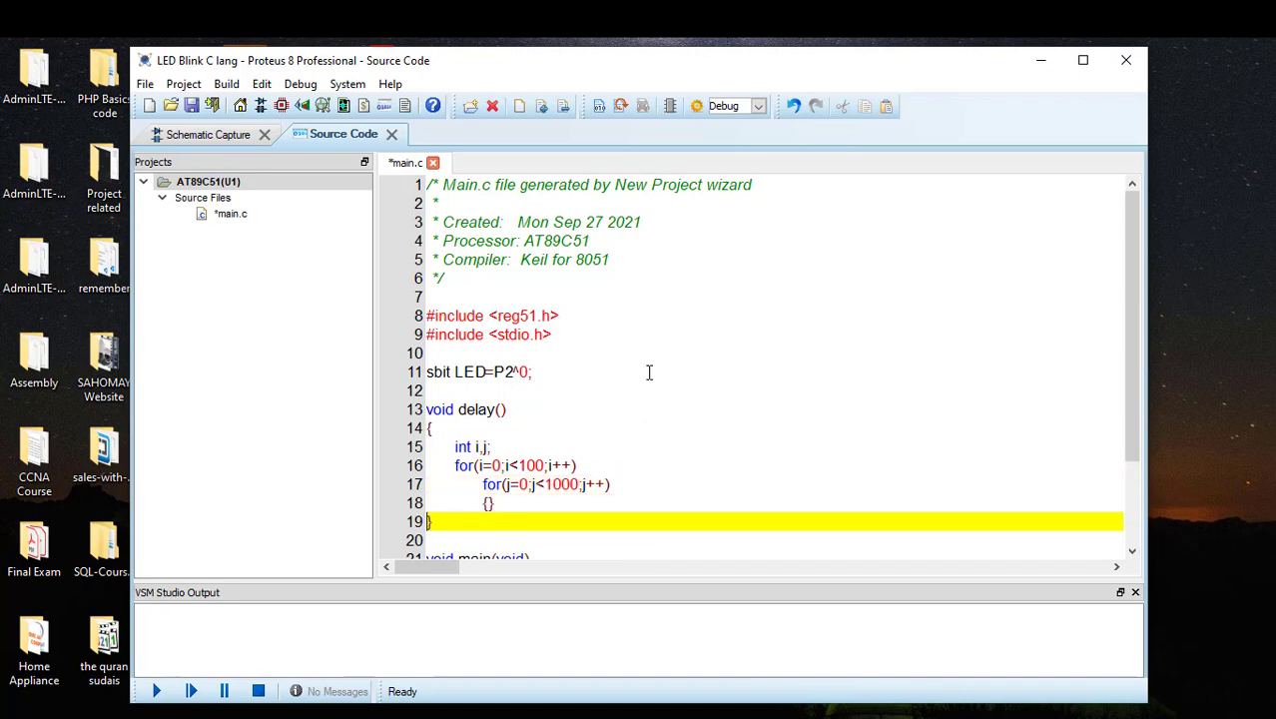
Step: Add a braced body with an empty line inside to the while (1) loop in main
{"action": "key", "text": "Down"}
{"action": "key", "text": "Down"}
{"action": "key", "text": "Down"}
{"action": "key", "text": "Down"}
{"action": "key", "text": "Down"}
{"action": "key", "text": "Down"}
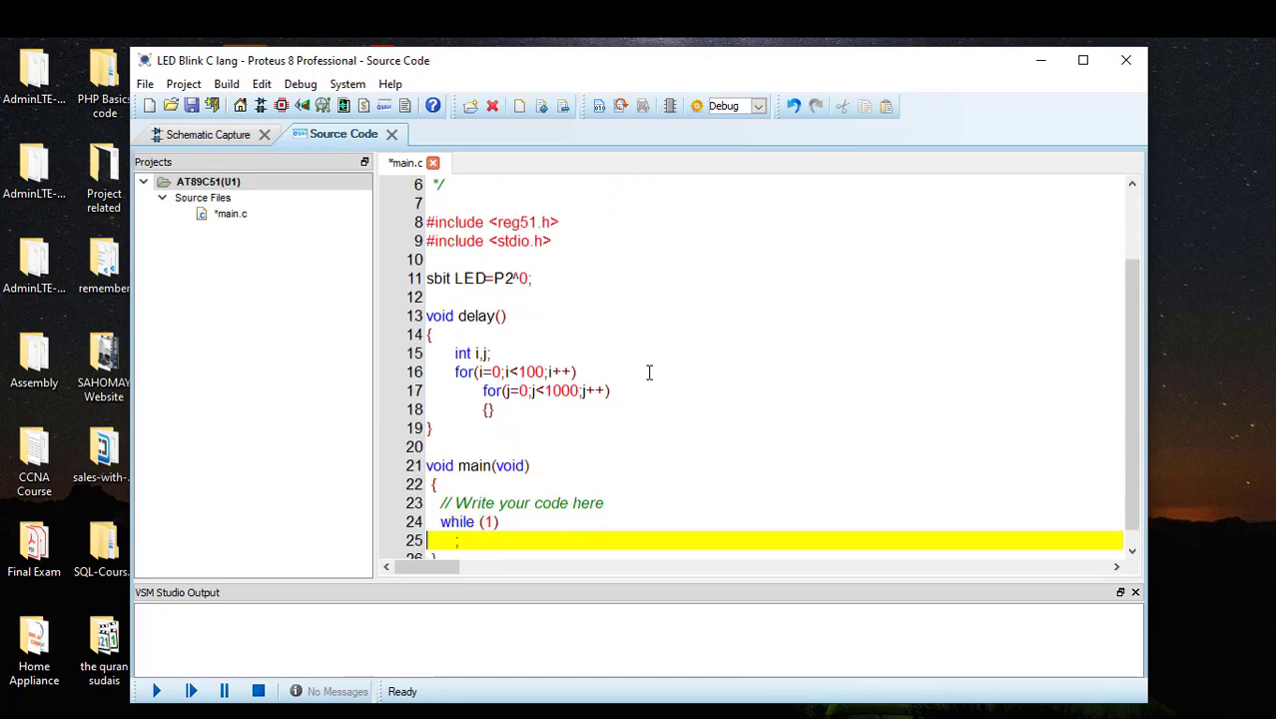
{"action": "key", "text": "Up"}
{"action": "key", "text": "End"}
{"action": "key", "text": "Return"}
{"action": "type", "text": "{}"}
{"action": "key", "text": "Left"}
{"action": "key", "text": "Return"}
{"action": "key", "text": "Return"}
{"action": "key", "text": "Up"}
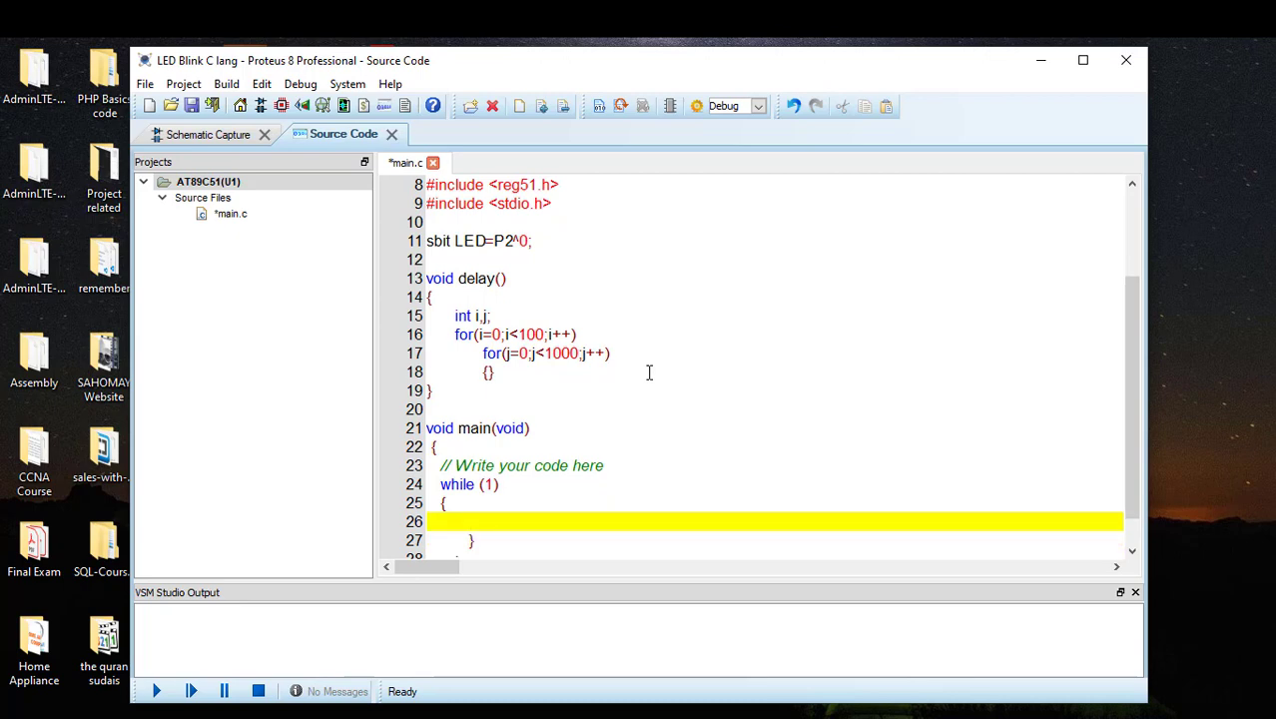
Step: Fill the while loop with "LED=0; delay(); LED=1; delay();" on separate lines and build the project
{"action": "type", "text": "LED=0;"}
{"action": "key", "text": "Return"}
{"action": "type", "text": "delay"}
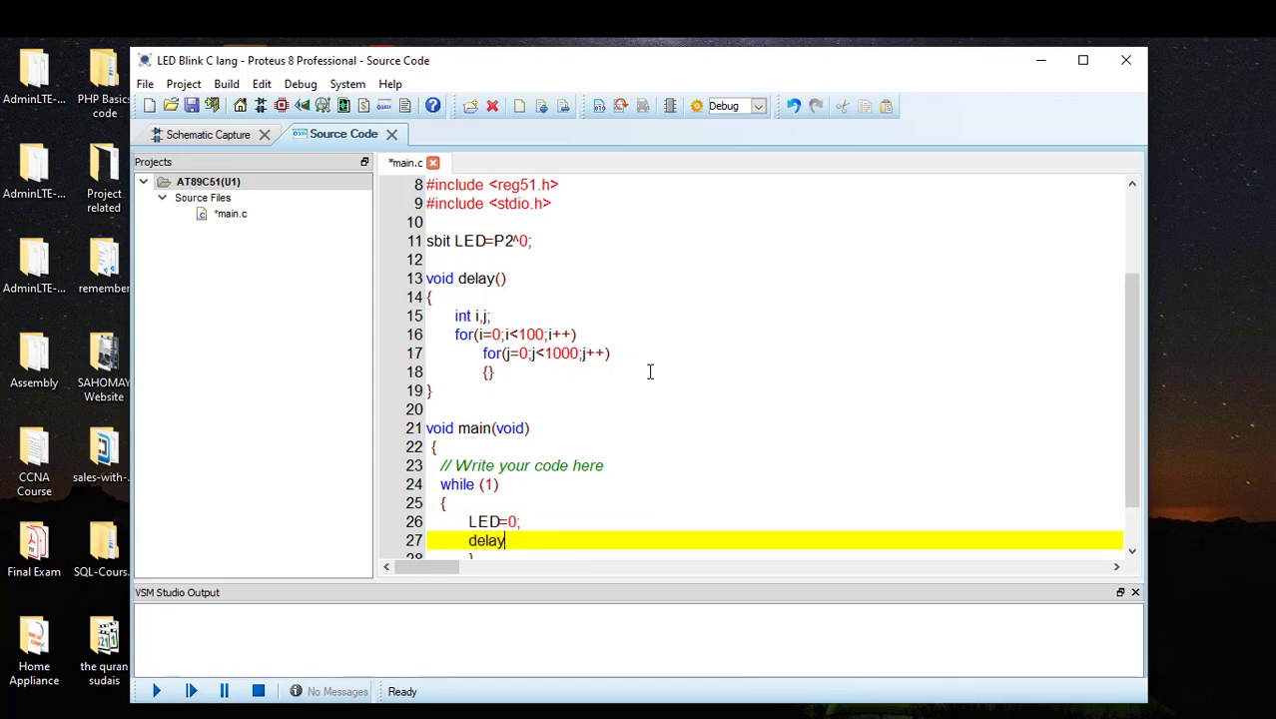
{"action": "type", "text": "();"}
{"action": "key", "text": "Return"}
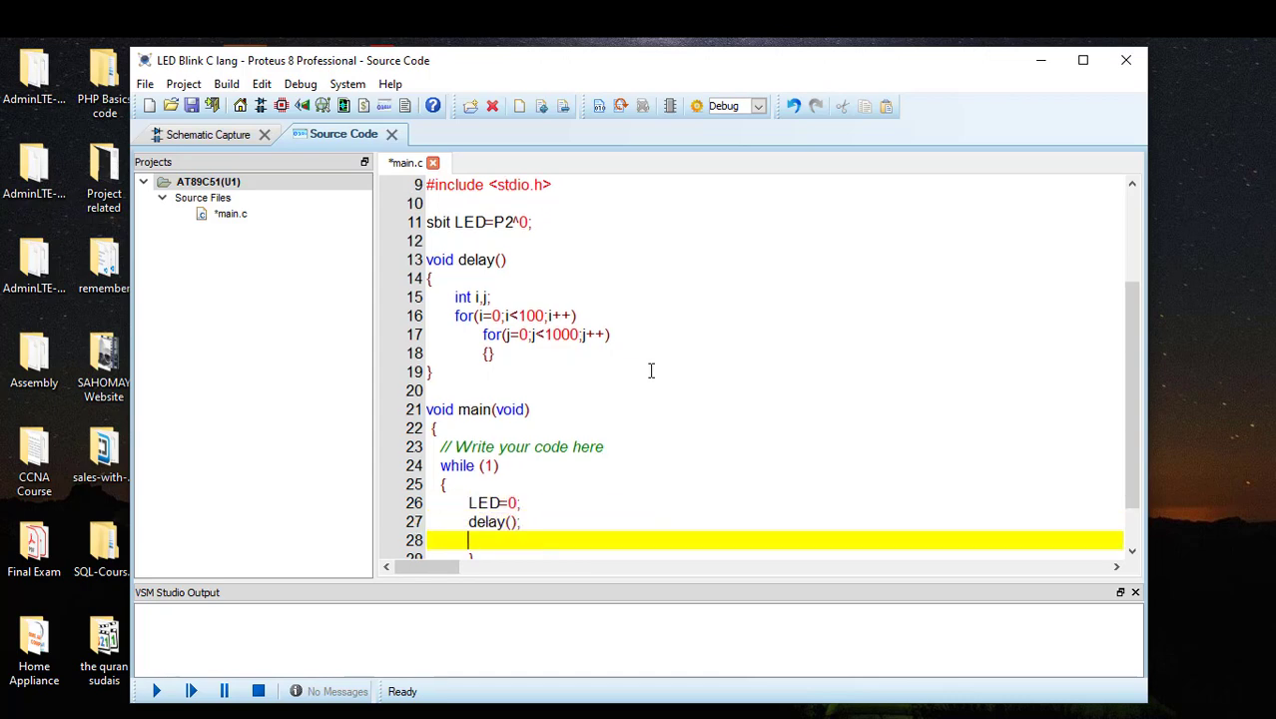
{"action": "type", "text": "LED=1;"}
{"action": "key", "text": "Return"}
{"action": "type", "text": "delay;"}
{"action": "key", "text": "F7"}
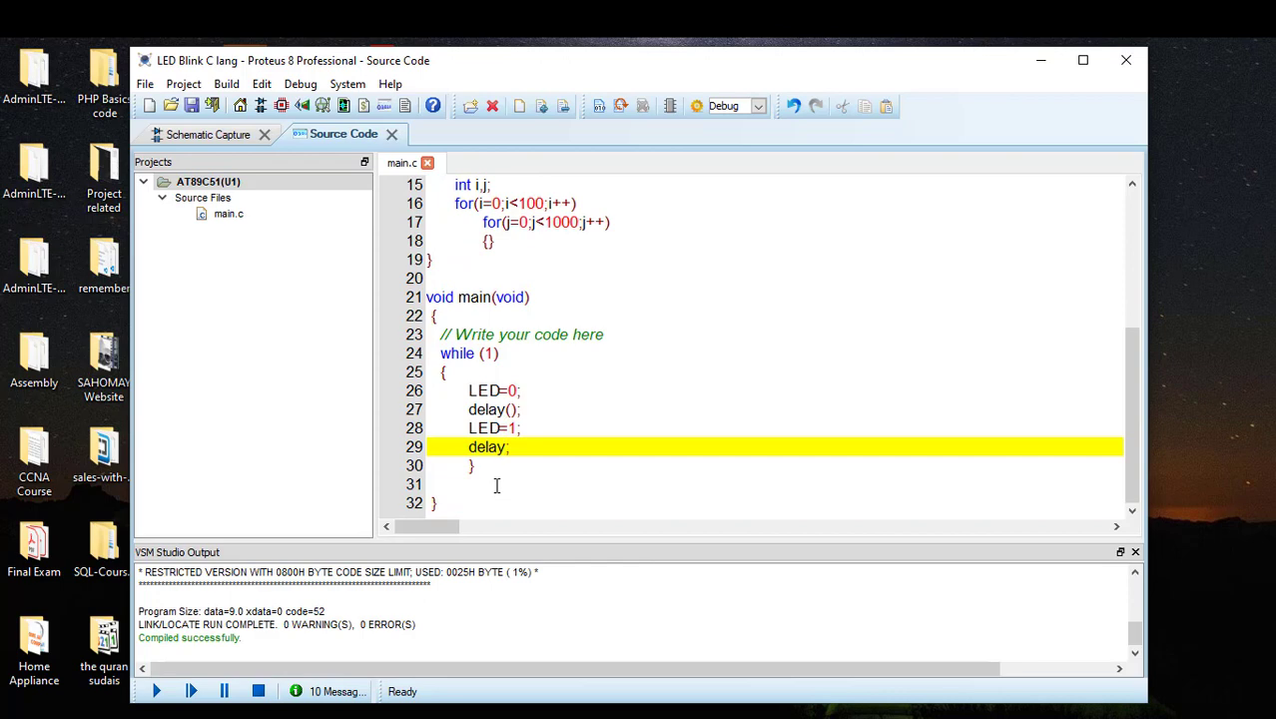
{"action": "type", "text": "("}
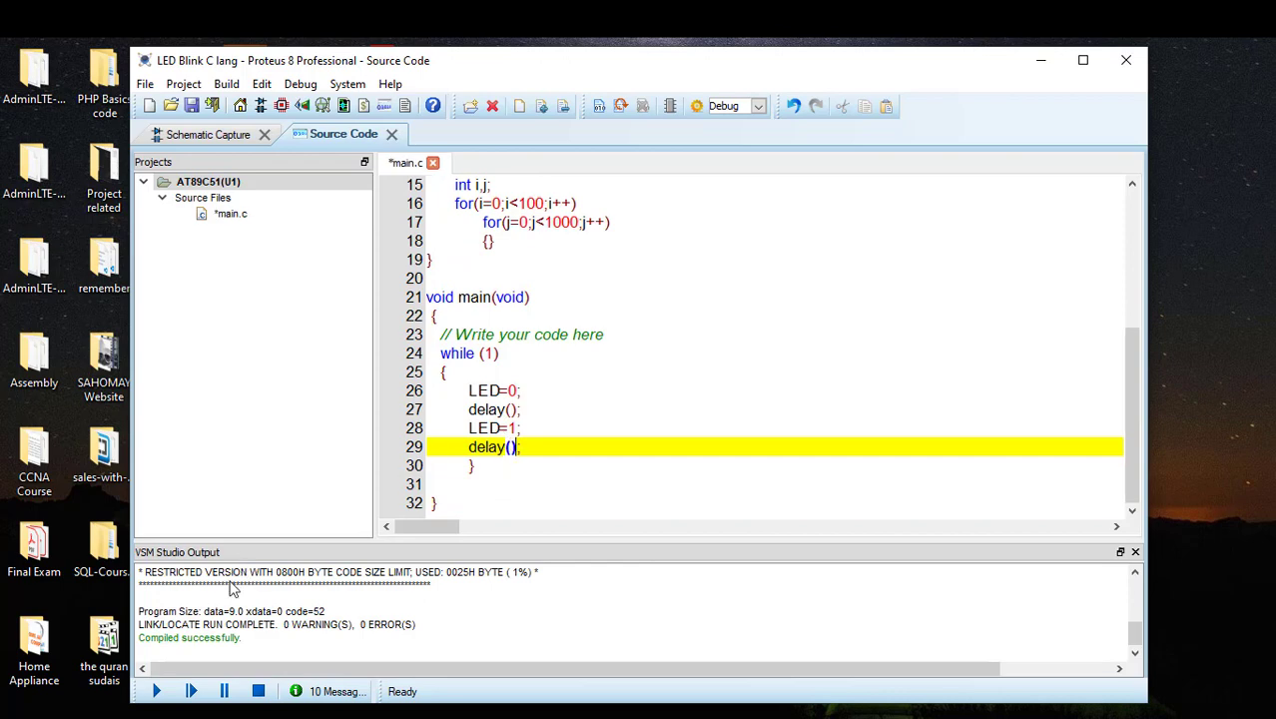
Step: Run the simulation to check the LED blinking on P2.0, and stop it
{"action": "left_click", "coordinate": [156, 690]}
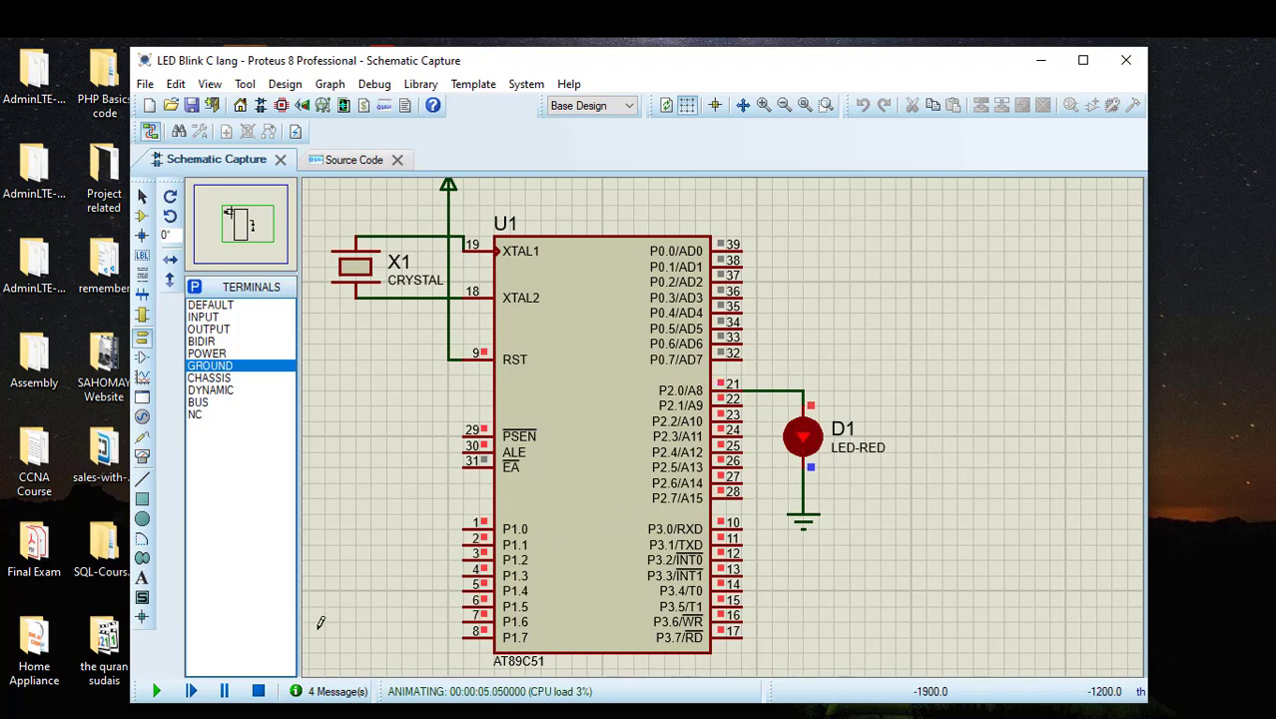
{"action": "left_click", "coordinate": [257, 691]}
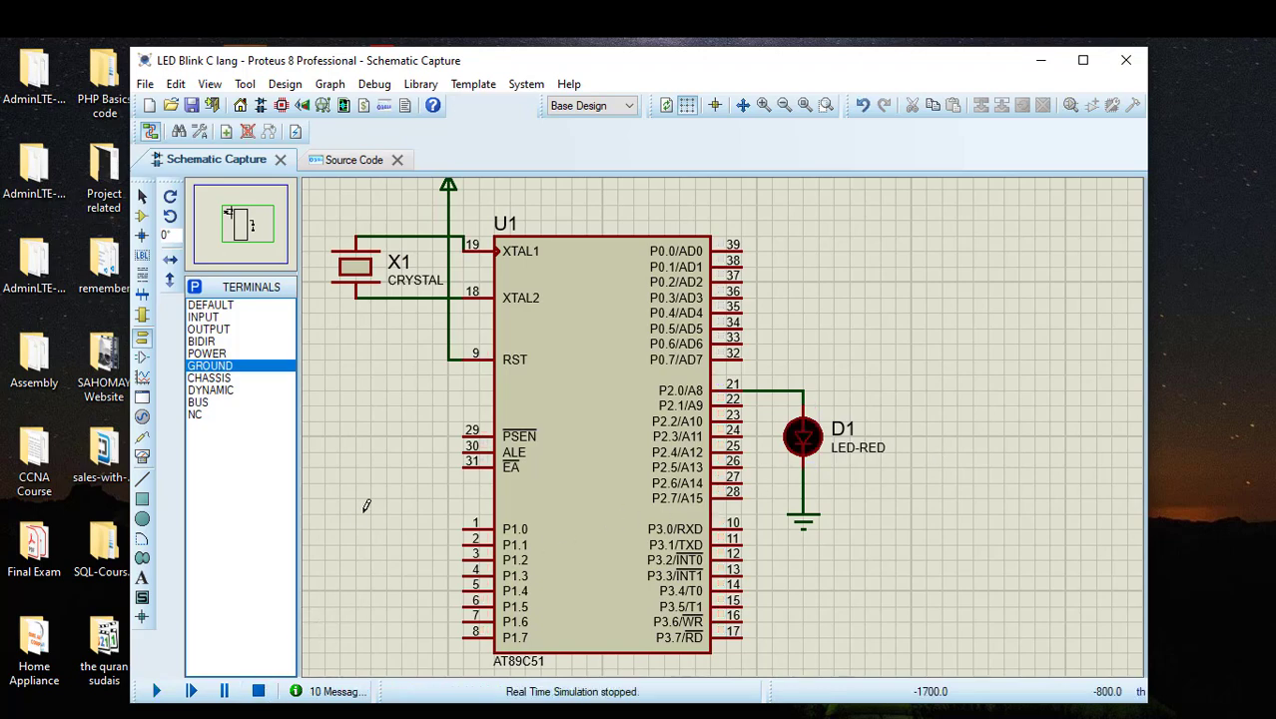
{"action": "middle_click", "coordinate": [396, 420]}
{"action": "left_click", "coordinate": [516, 405]}
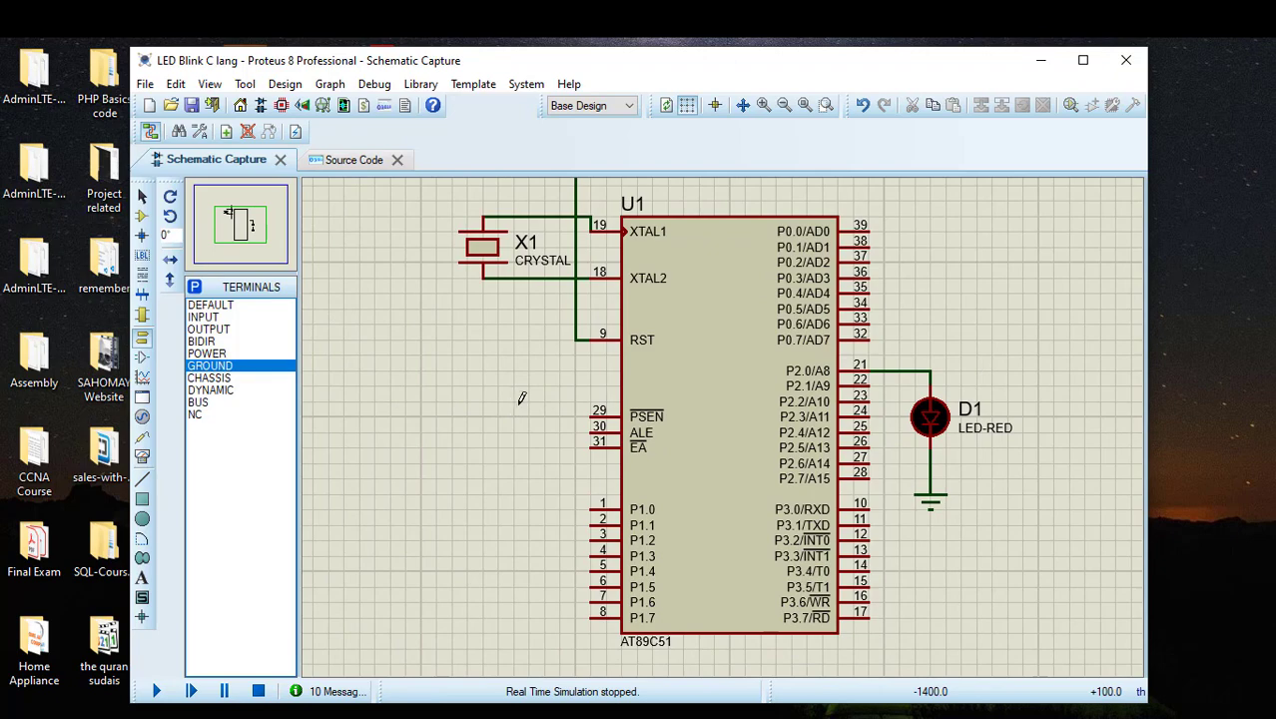
Step: Pick the SPST push button BUTTON from the library, place it beside pin P1.0 of U1, and wire it to P1.0
{"action": "left_click", "coordinate": [141, 215]}
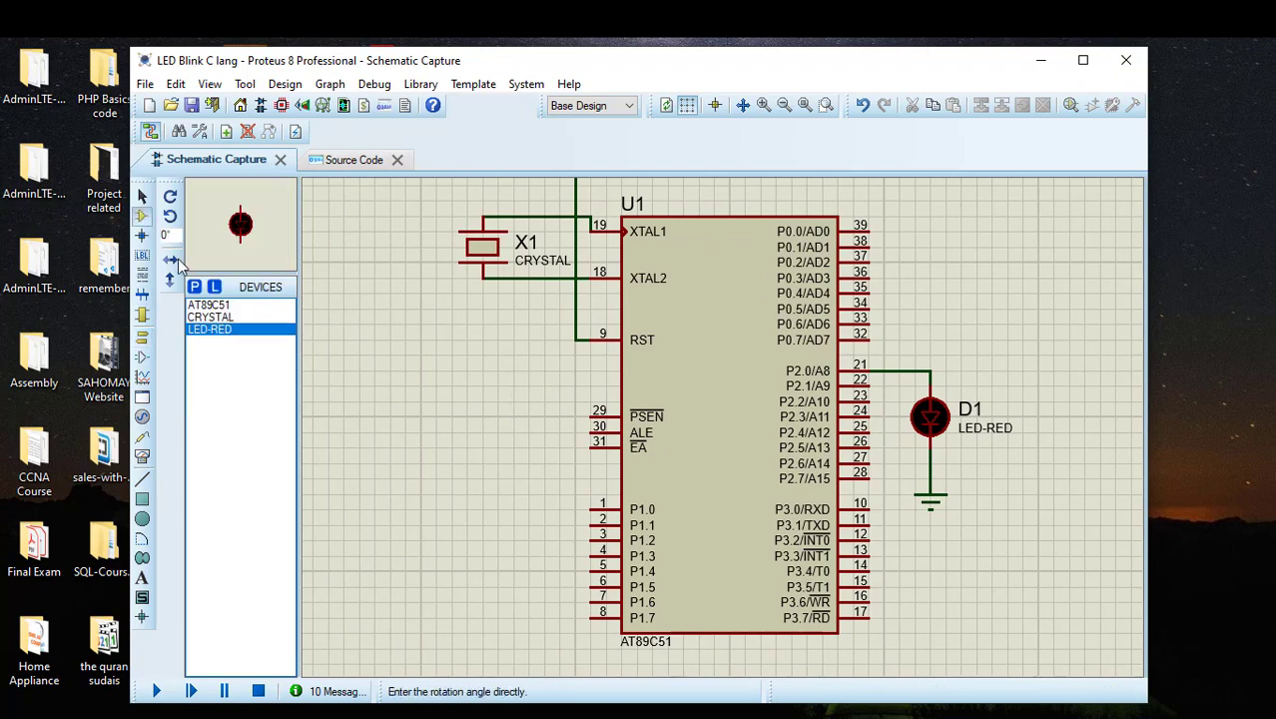
{"action": "left_click", "coordinate": [194, 286]}
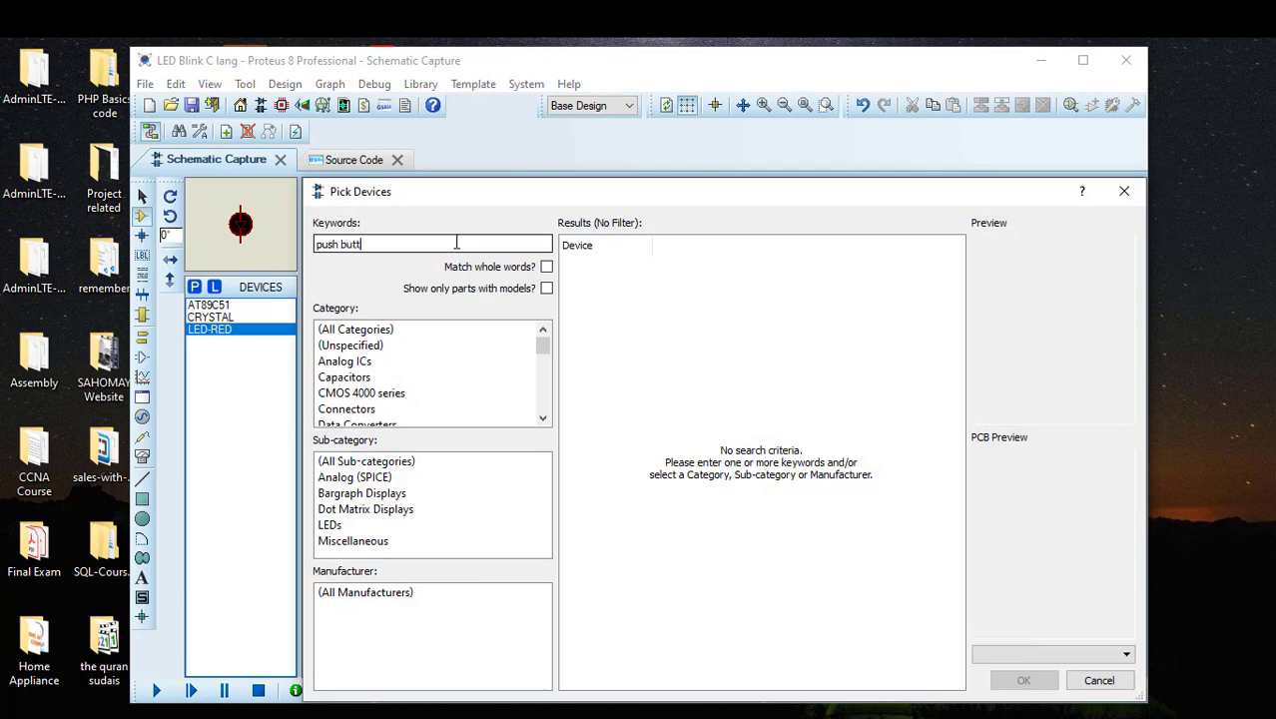
{"action": "type", "text": "push button"}
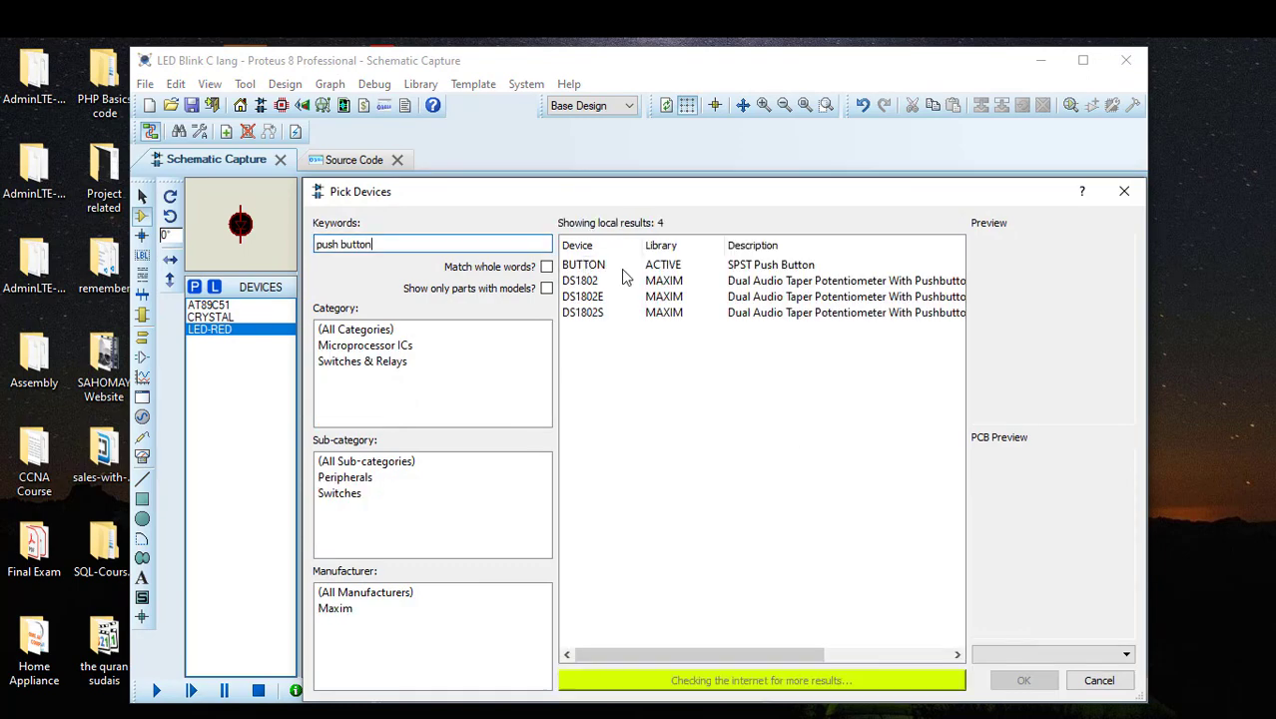
{"action": "left_click", "coordinate": [627, 268]}
{"action": "left_click", "coordinate": [1019, 679]}
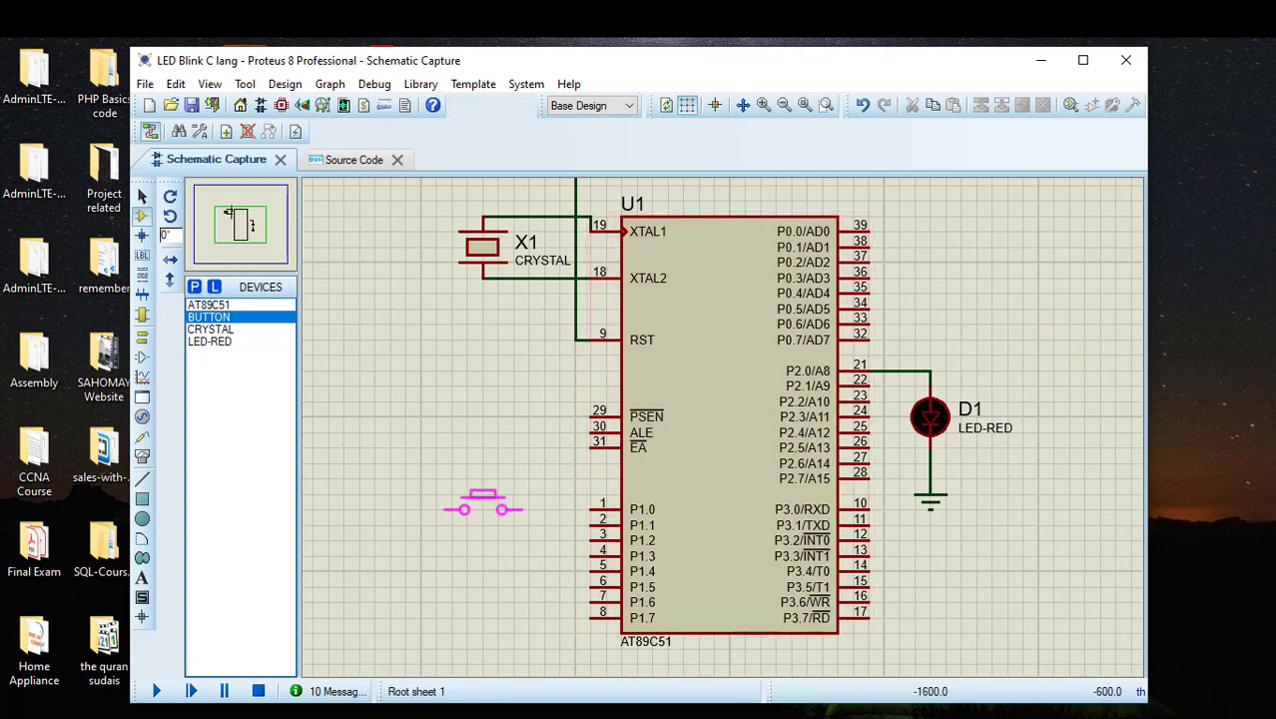
{"action": "left_click", "coordinate": [484, 504]}
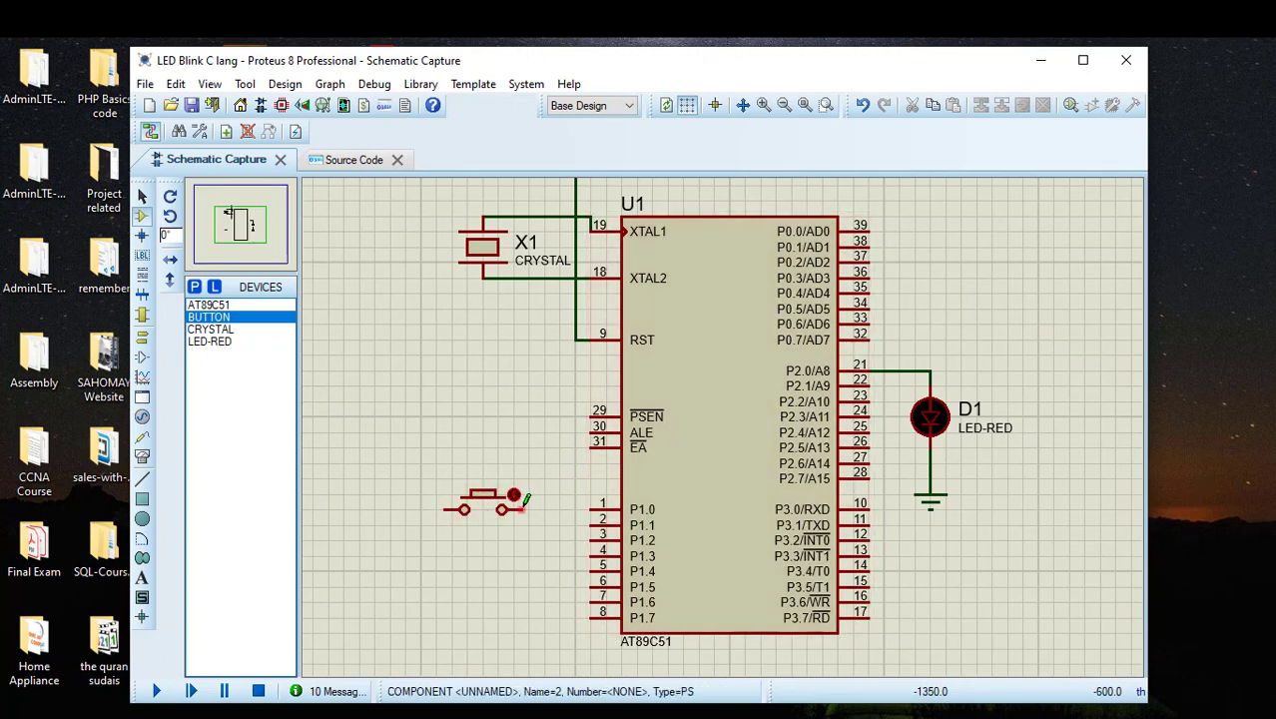
{"action": "left_click", "coordinate": [519, 509]}
{"action": "left_click", "coordinate": [593, 508]}
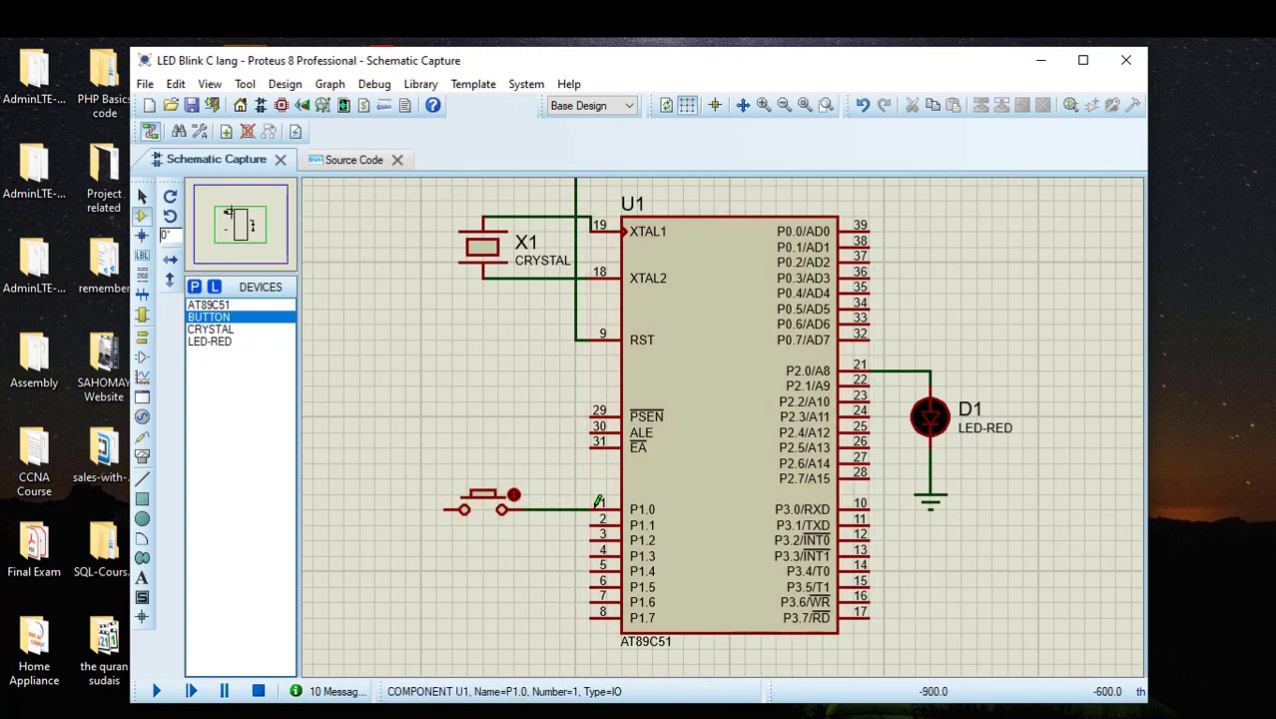
Step: Search the device library for "3 watt 47" and place the 3WATT0R47 resistor above the push button
{"action": "left_click", "coordinate": [199, 287]}
{"action": "type", "text": "re"}
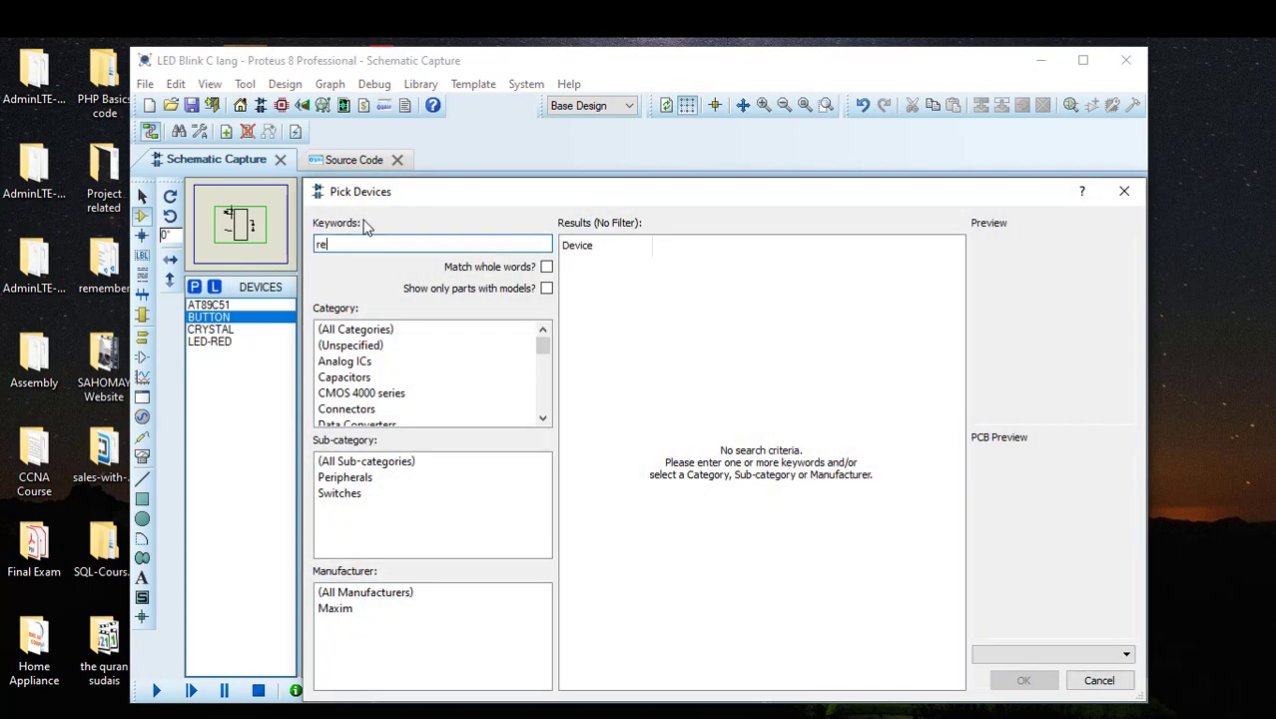
{"action": "type", "text": " w"}
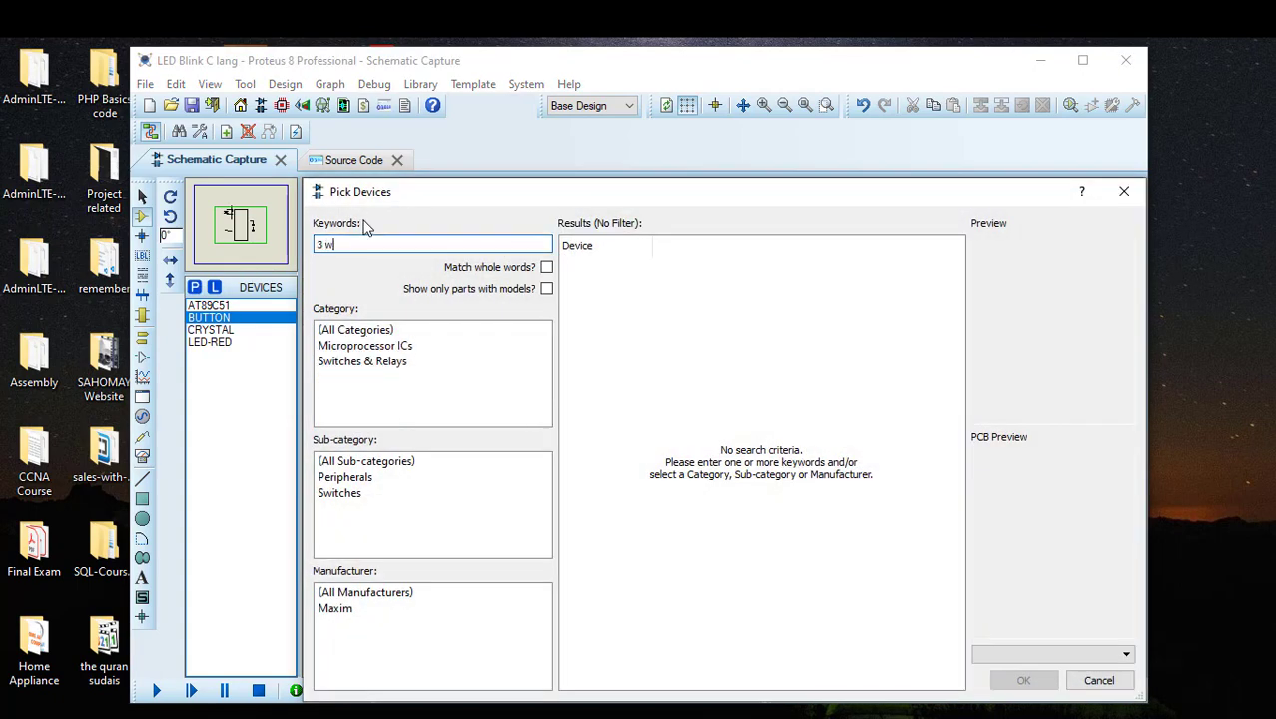
{"action": "type", "text": "att 47"}
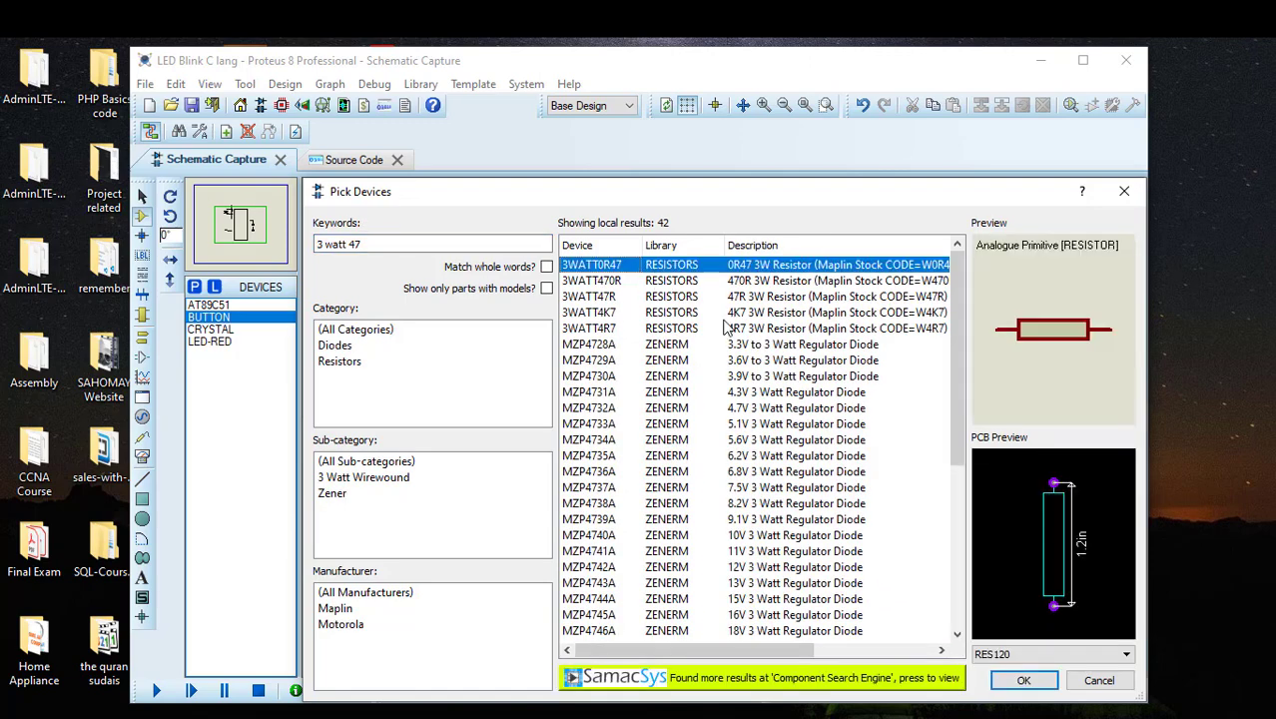
{"action": "left_click", "coordinate": [1028, 683]}
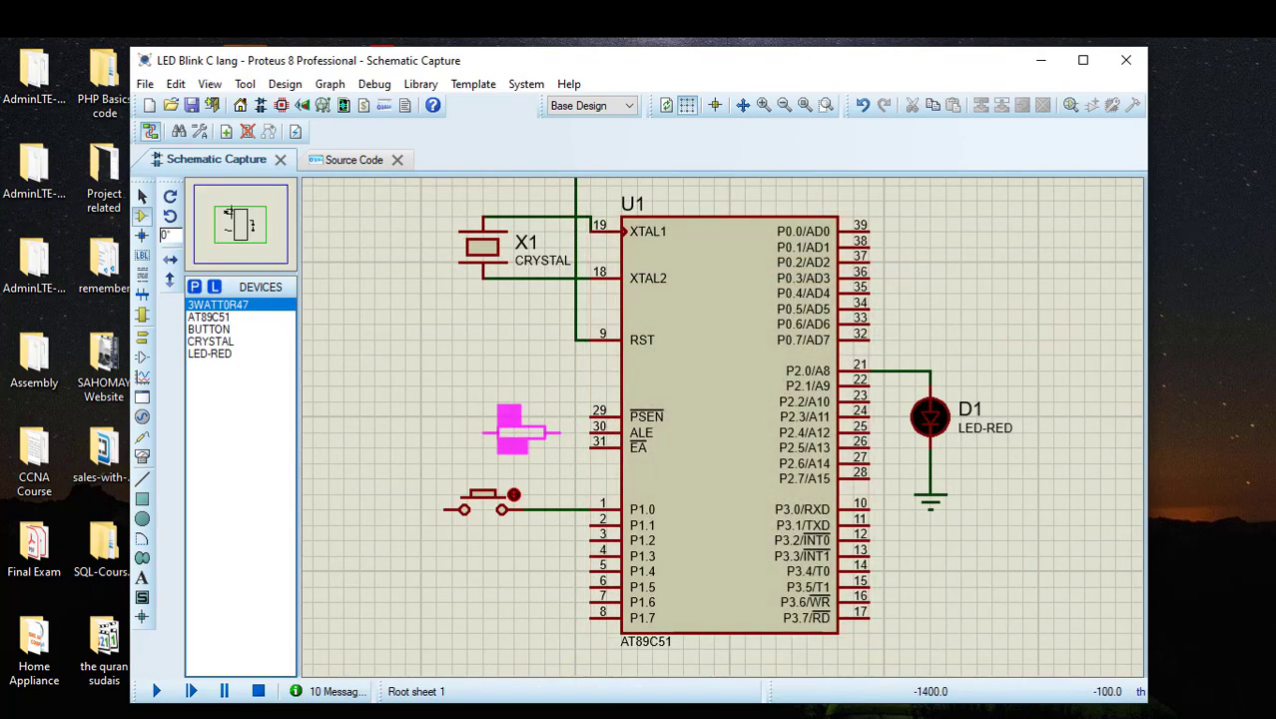
{"action": "left_click", "coordinate": [511, 429]}
Step: Rotate resistor R1 clockwise and position it vertically above the wire between the push button and P1.0
{"action": "right_click", "coordinate": [535, 432]}
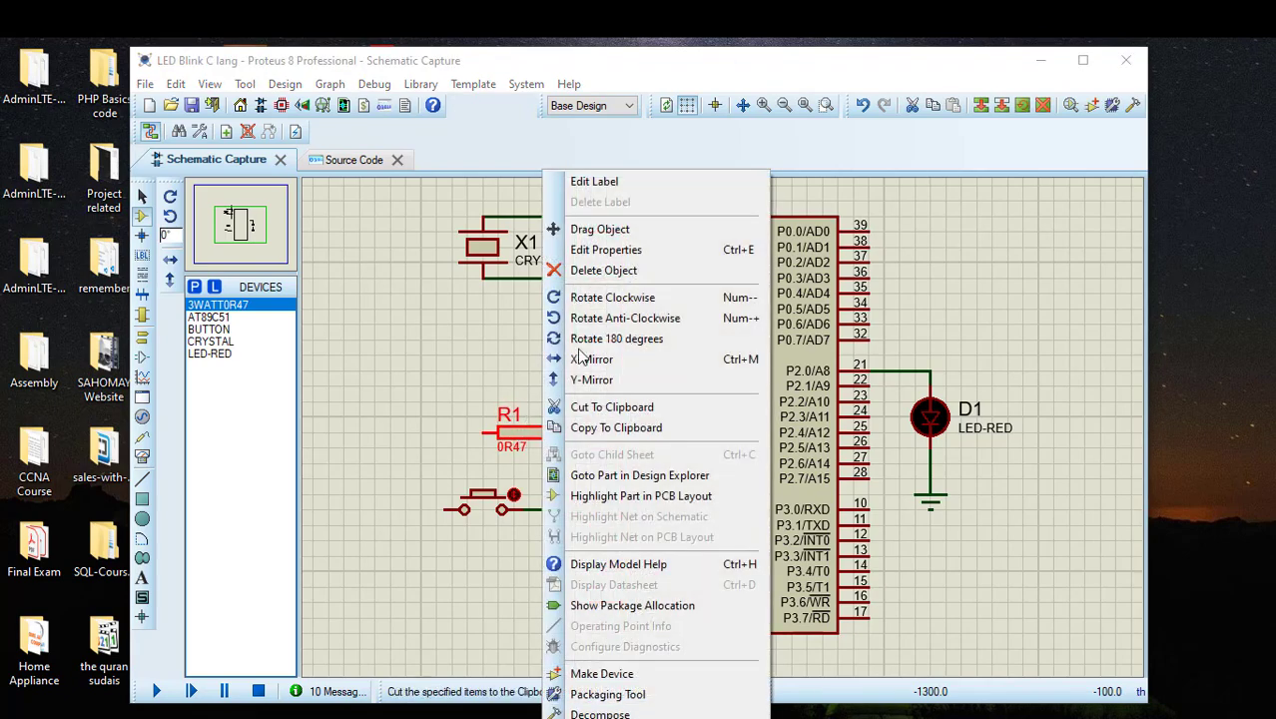
{"action": "left_click", "coordinate": [612, 298]}
{"action": "left_click_drag", "start_coordinate": [517, 487], "coordinate": [548, 488]}
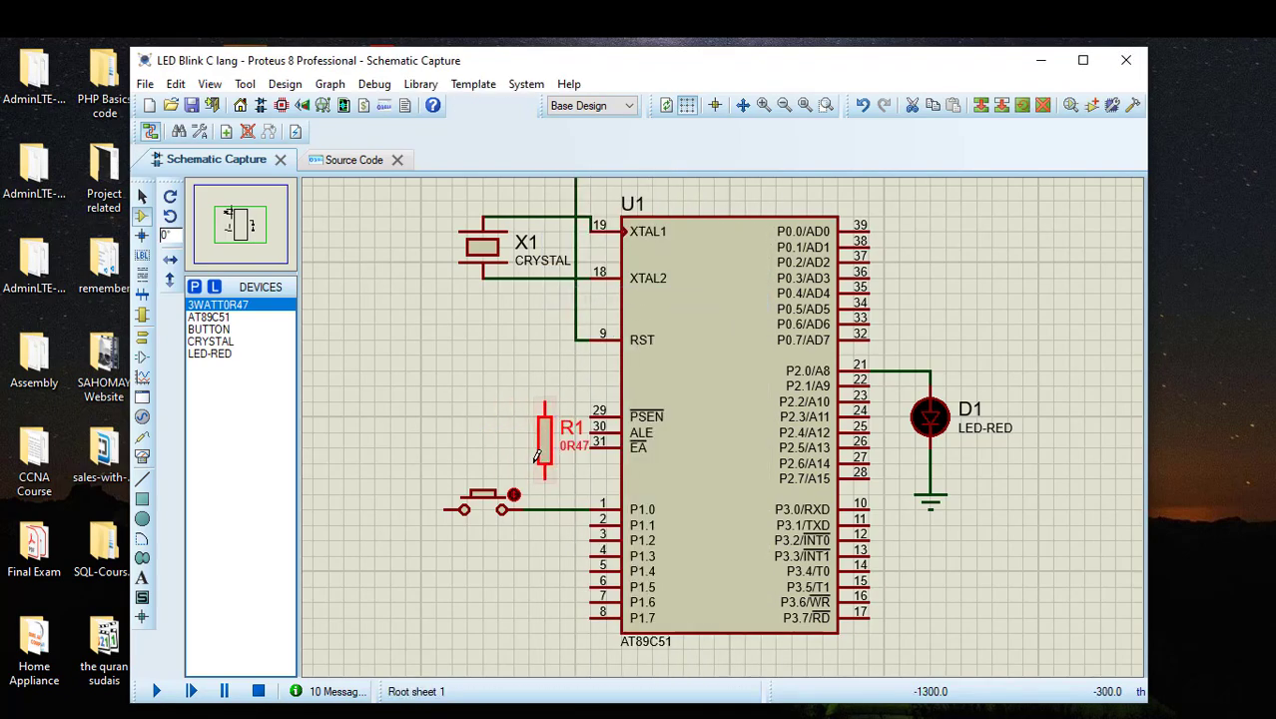
{"action": "left_click", "coordinate": [584, 467]}
Step: Wire R1's lower end to the button-P1.0 wire and its upper end to the power line at the RST pin
{"action": "left_click", "coordinate": [545, 479]}
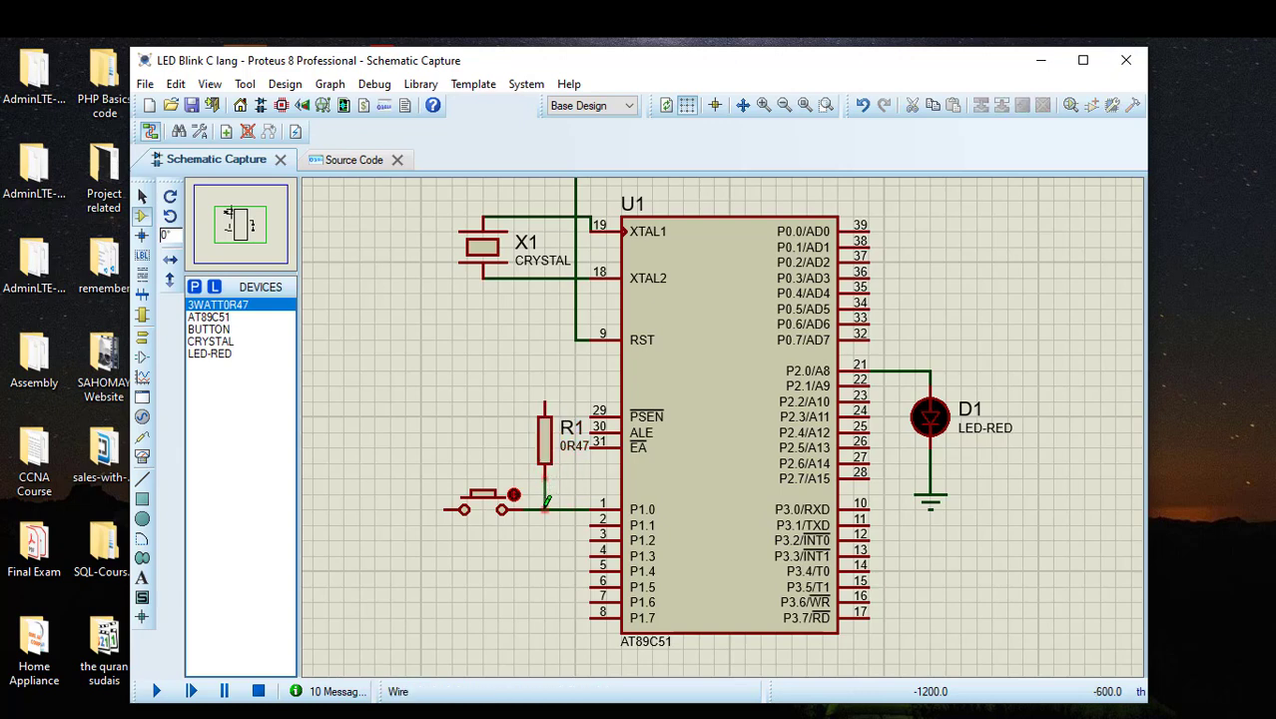
{"action": "left_click", "coordinate": [544, 509]}
{"action": "left_click", "coordinate": [544, 402]}
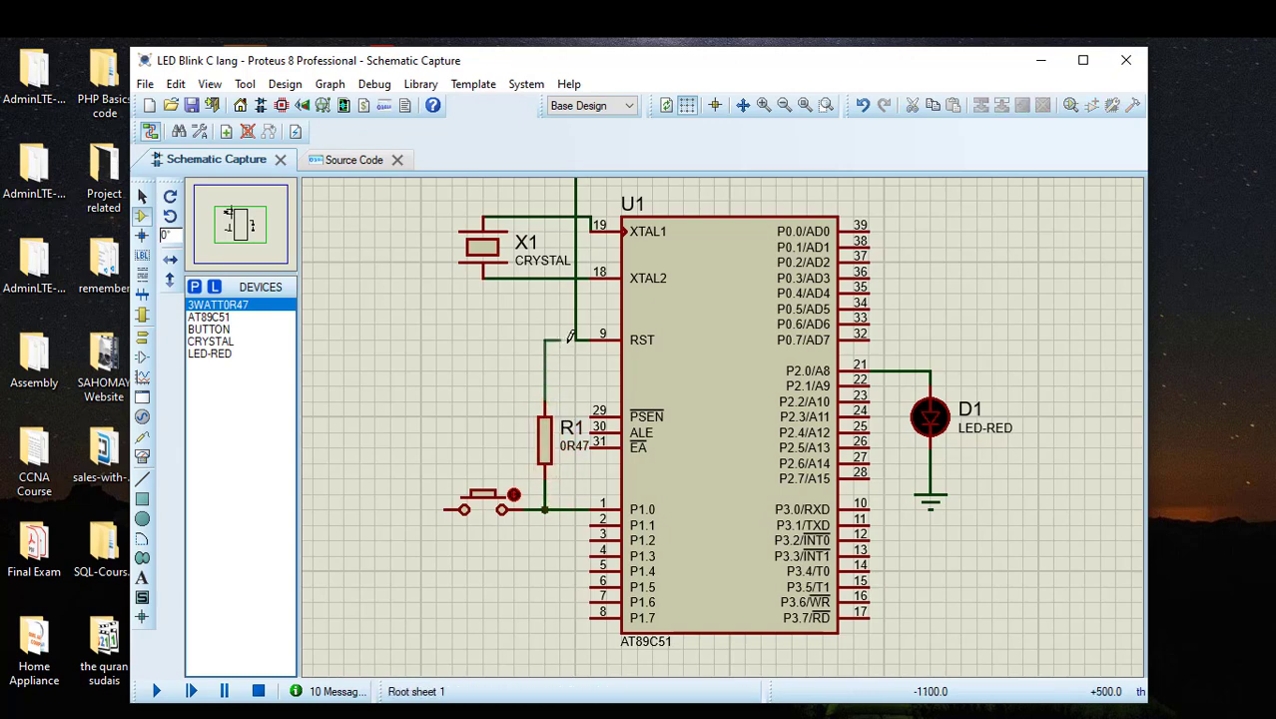
{"action": "left_click", "coordinate": [576, 339]}
Step: Wire the push button's free terminal around beneath U1 to the LED's ground connection
{"action": "scroll", "coordinate": [576, 338], "scroll_direction": "down", "scroll_amount": 1}
{"action": "scroll", "coordinate": [624, 262], "scroll_direction": "up", "scroll_amount": 2}
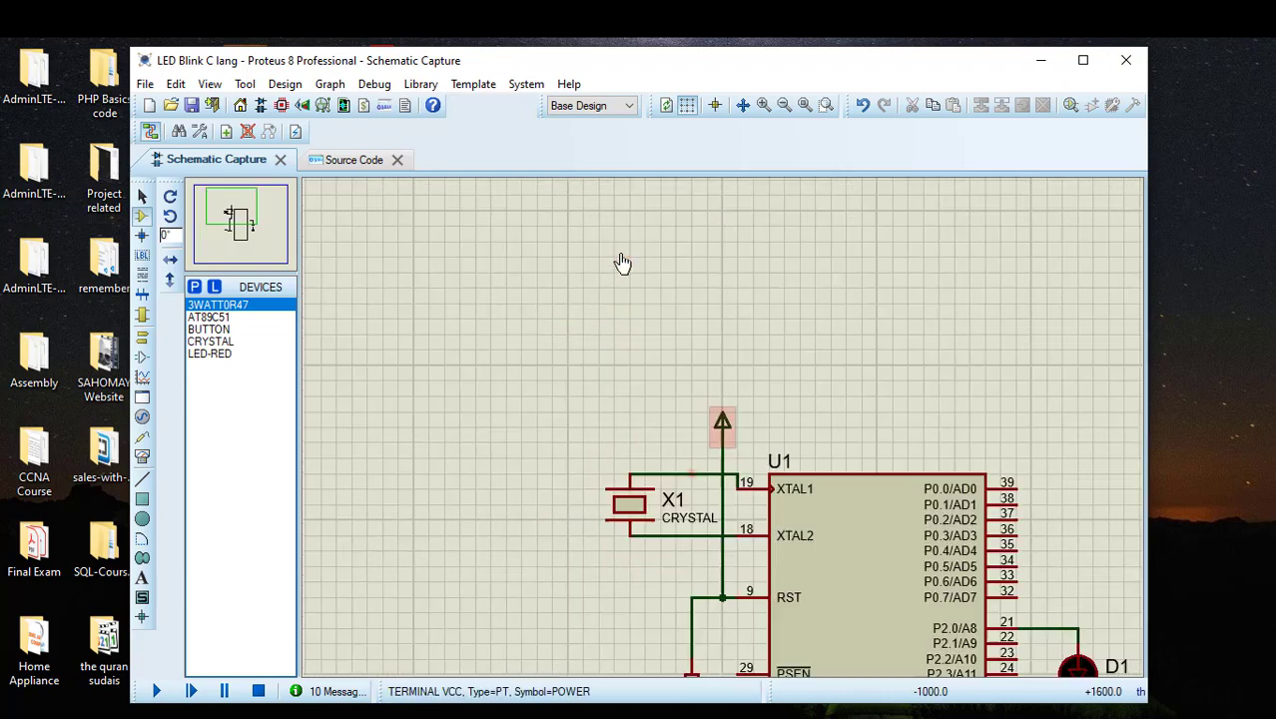
{"action": "scroll", "coordinate": [699, 440], "scroll_direction": "down", "scroll_amount": 2}
{"action": "scroll", "coordinate": [624, 477], "scroll_direction": "up", "scroll_amount": 1}
{"action": "scroll", "coordinate": [596, 417], "scroll_direction": "down", "scroll_amount": 1}
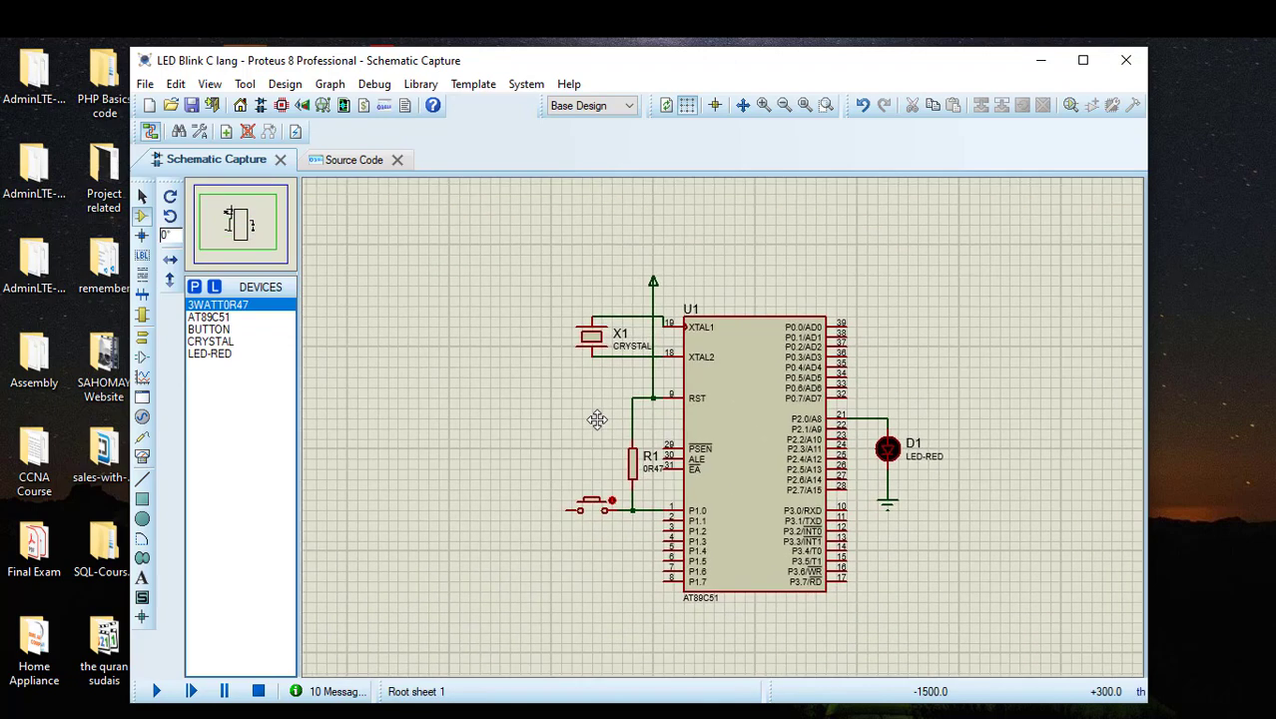
{"action": "left_click", "coordinate": [562, 514]}
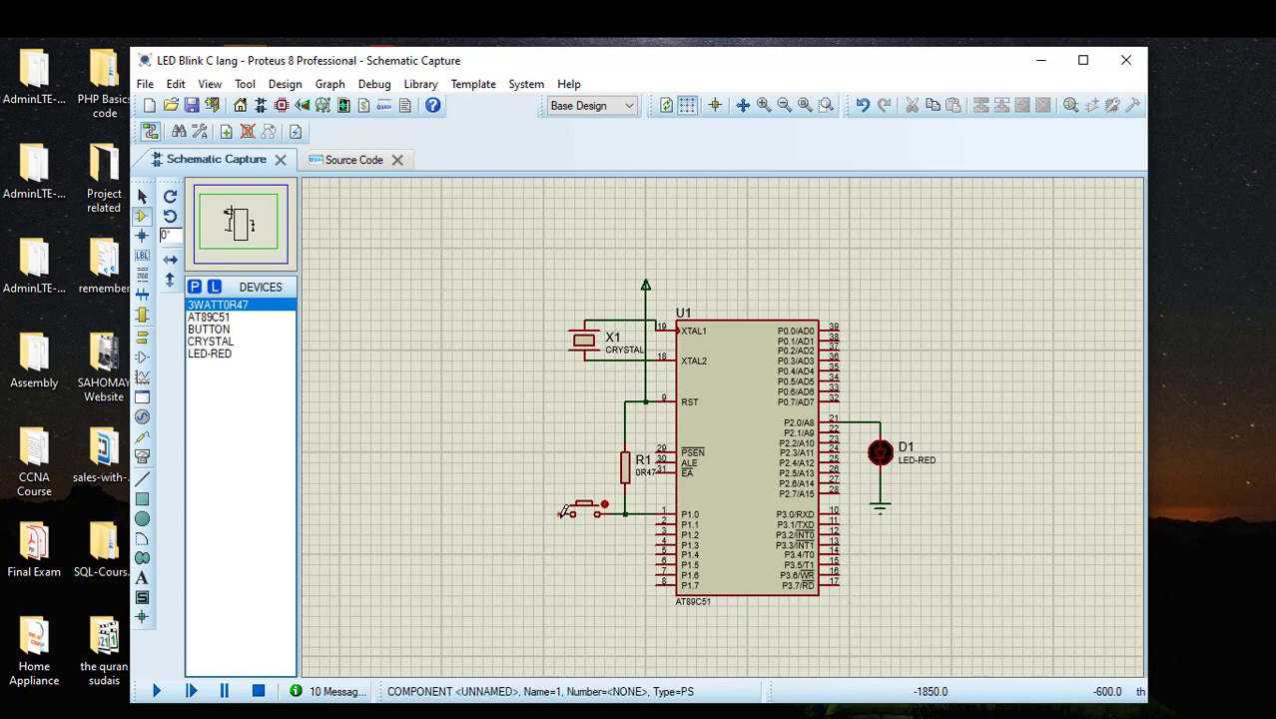
{"action": "left_click", "coordinate": [544, 615]}
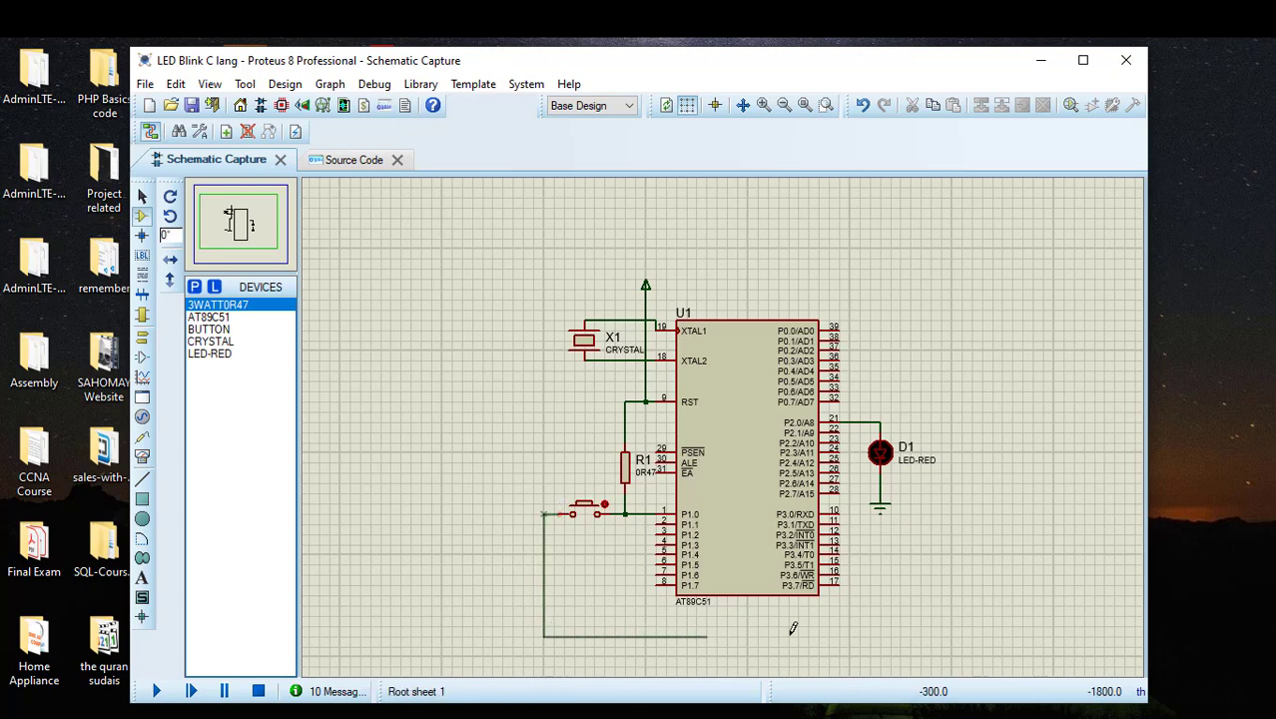
{"action": "left_click", "coordinate": [881, 486]}
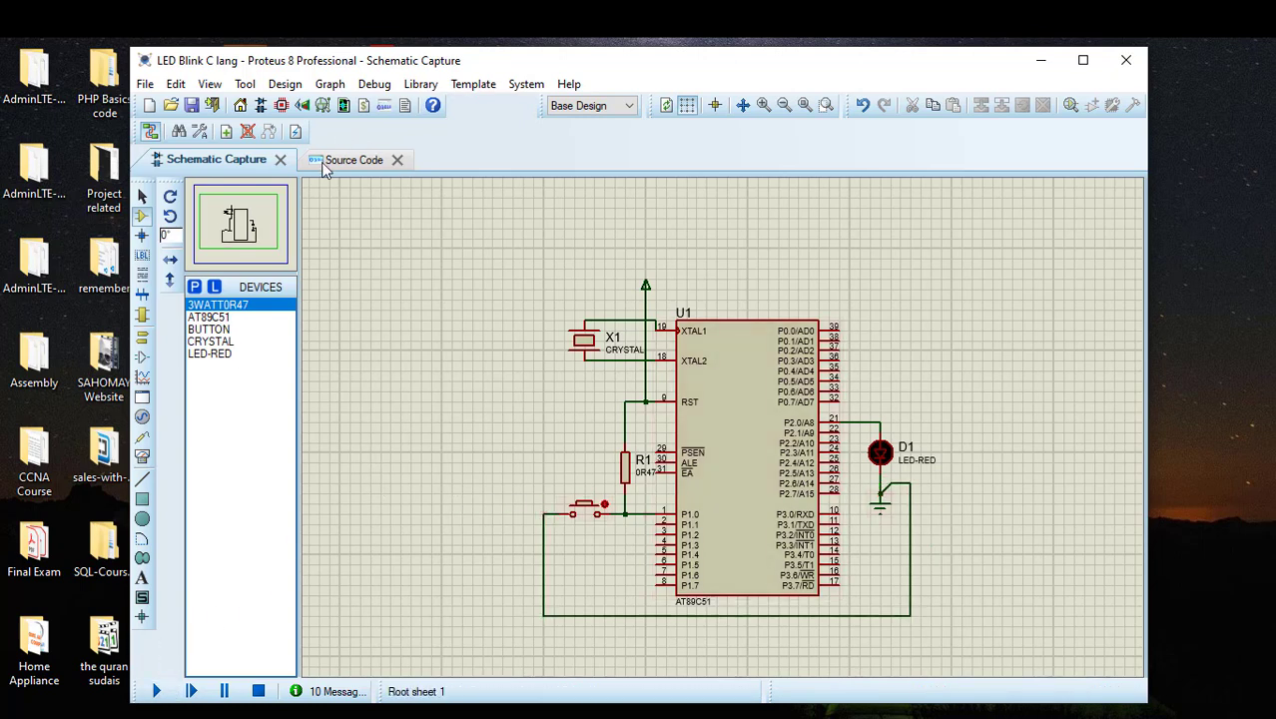
Step: Duplicate the sbit LED declaration in main.c, rename the copy to PB for the push button, and save the file
{"action": "scroll", "coordinate": [709, 470], "scroll_direction": "up", "scroll_amount": 1}
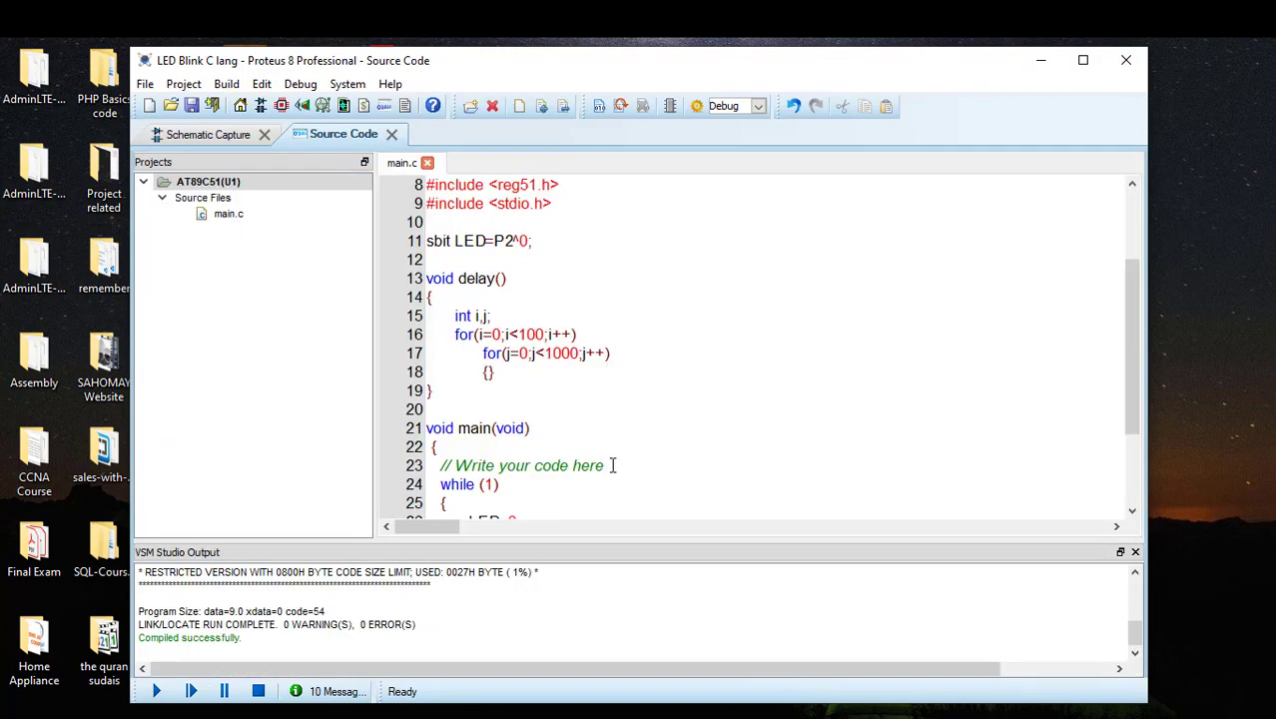
{"action": "left_click", "coordinate": [548, 246]}
{"action": "key", "text": "ctrl+d"}
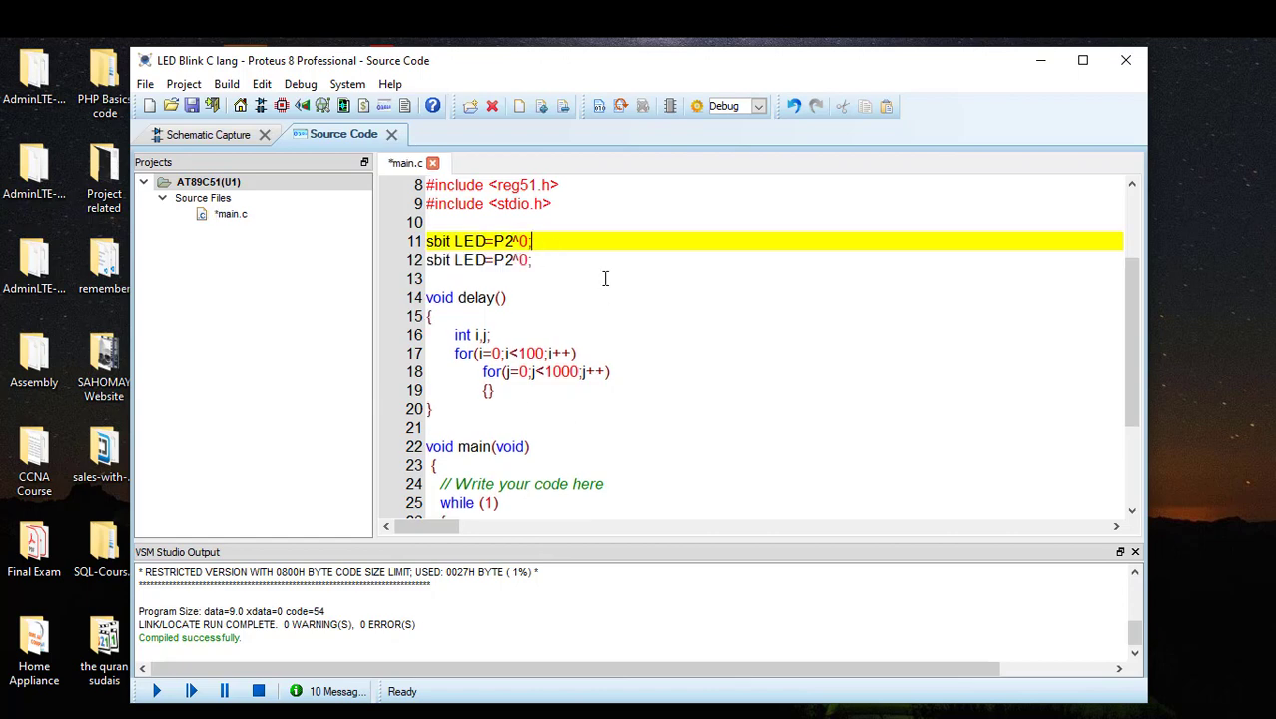
{"action": "double_click", "coordinate": [468, 259]}
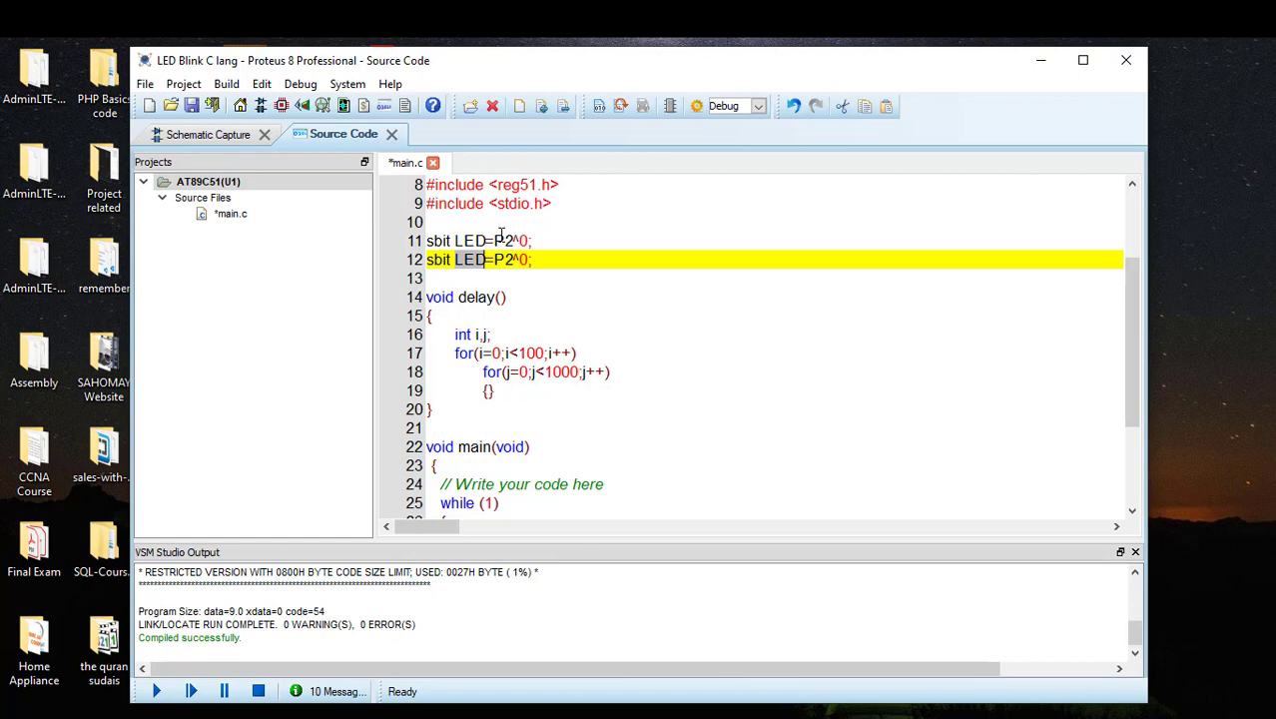
{"action": "type", "text": "PB"}
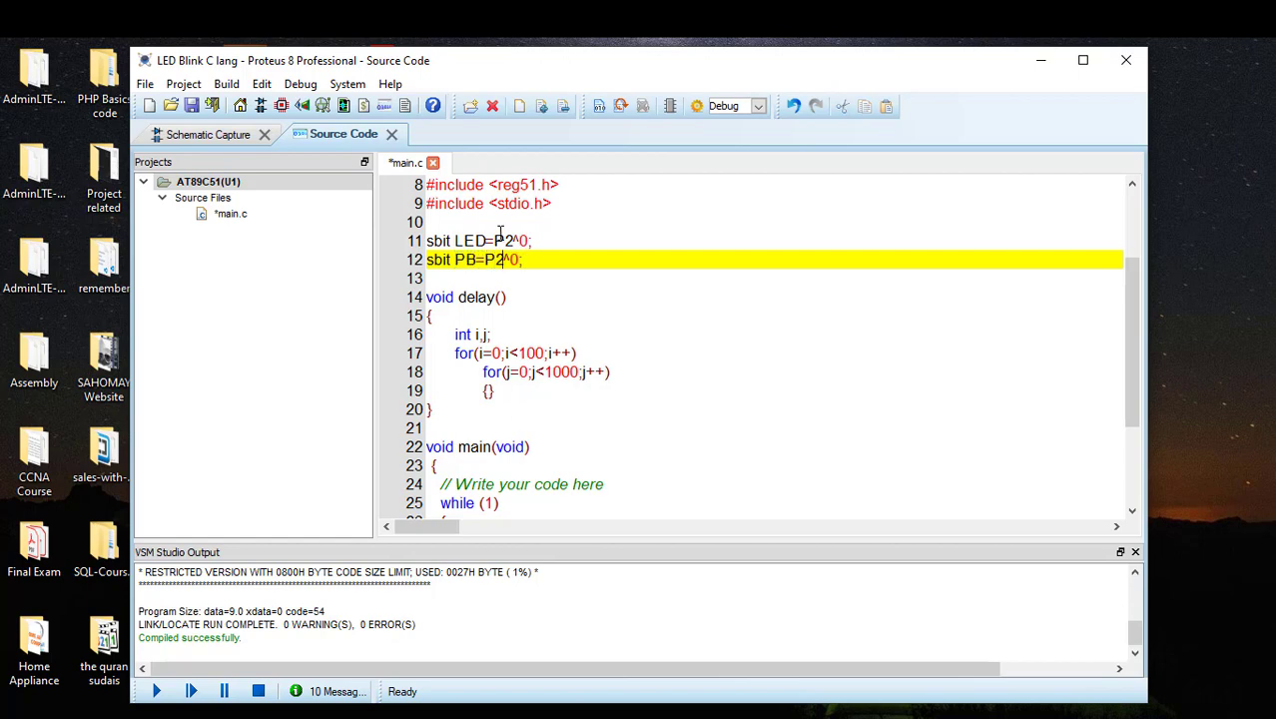
{"action": "key", "text": "ctrl+s"}
Step: Change the while condition in main to "PB==0" and add "LED=0;" on the line after the loop
{"action": "scroll", "coordinate": [589, 292], "scroll_direction": "down", "scroll_amount": 2}
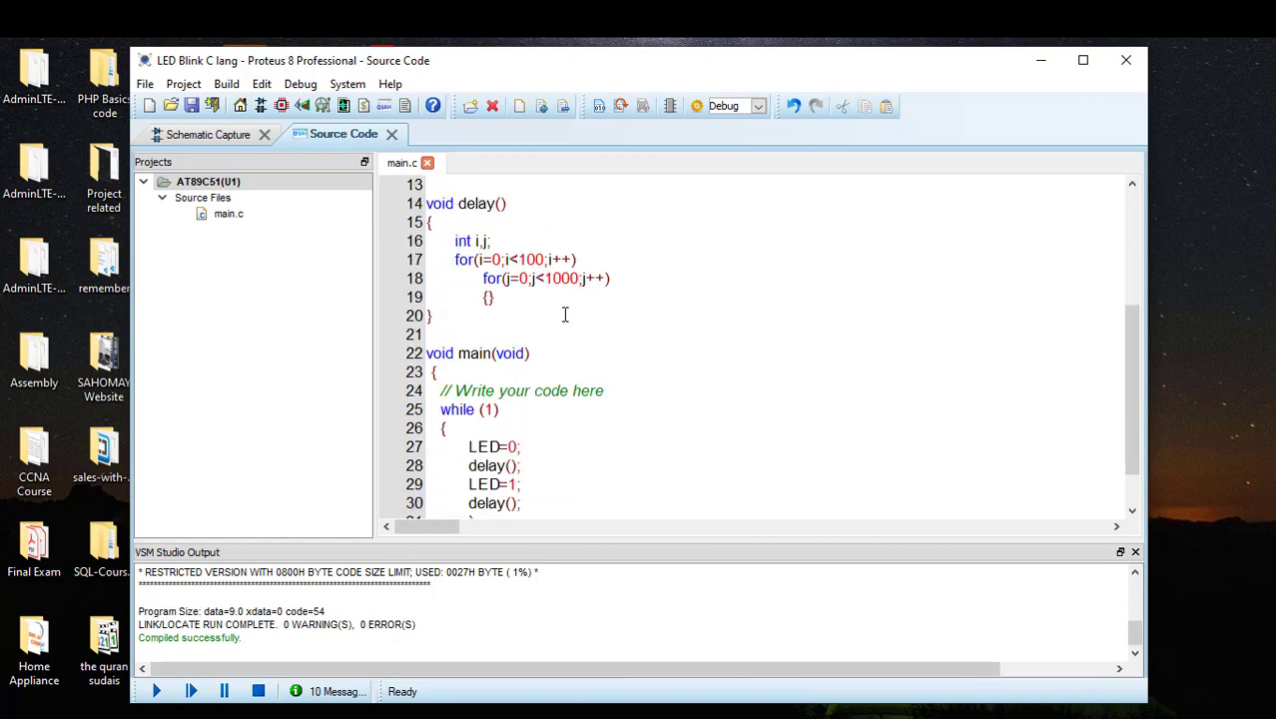
{"action": "scroll", "coordinate": [565, 350], "scroll_direction": "down", "scroll_amount": 1}
{"action": "left_click_drag", "start_coordinate": [536, 454], "coordinate": [468, 389]}
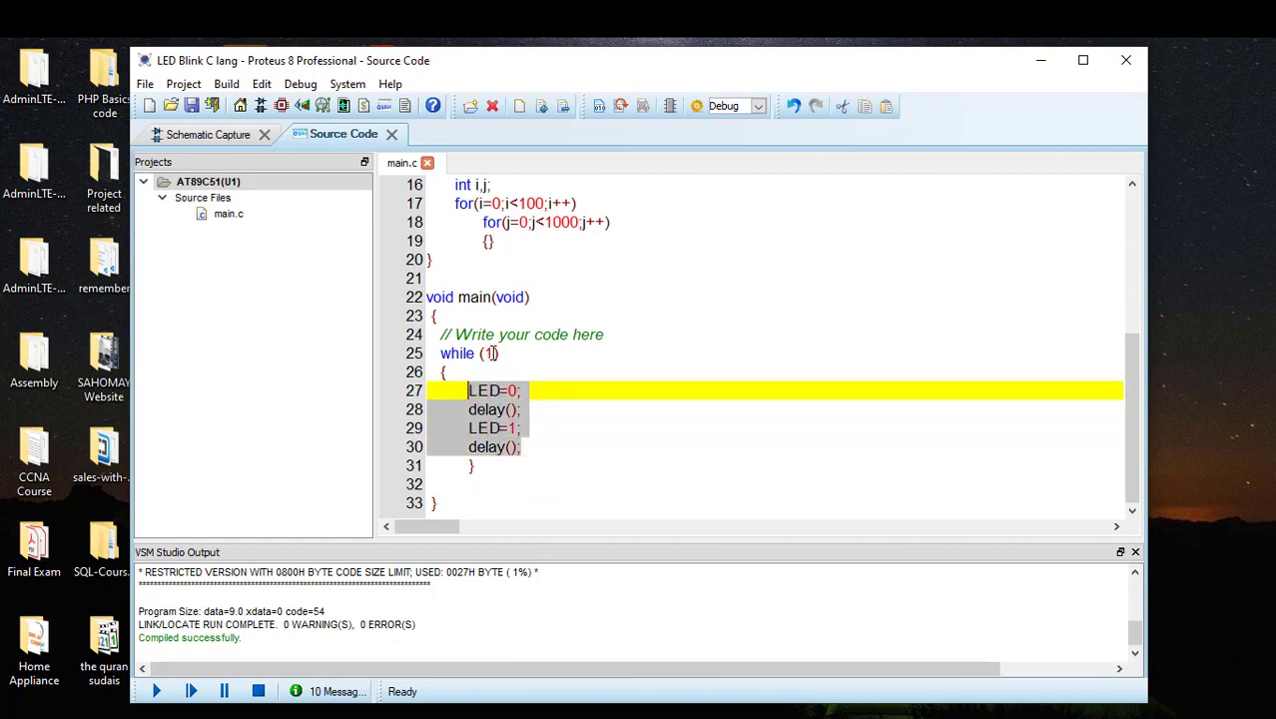
{"action": "double_click", "coordinate": [488, 353]}
{"action": "type", "text": "PB"}
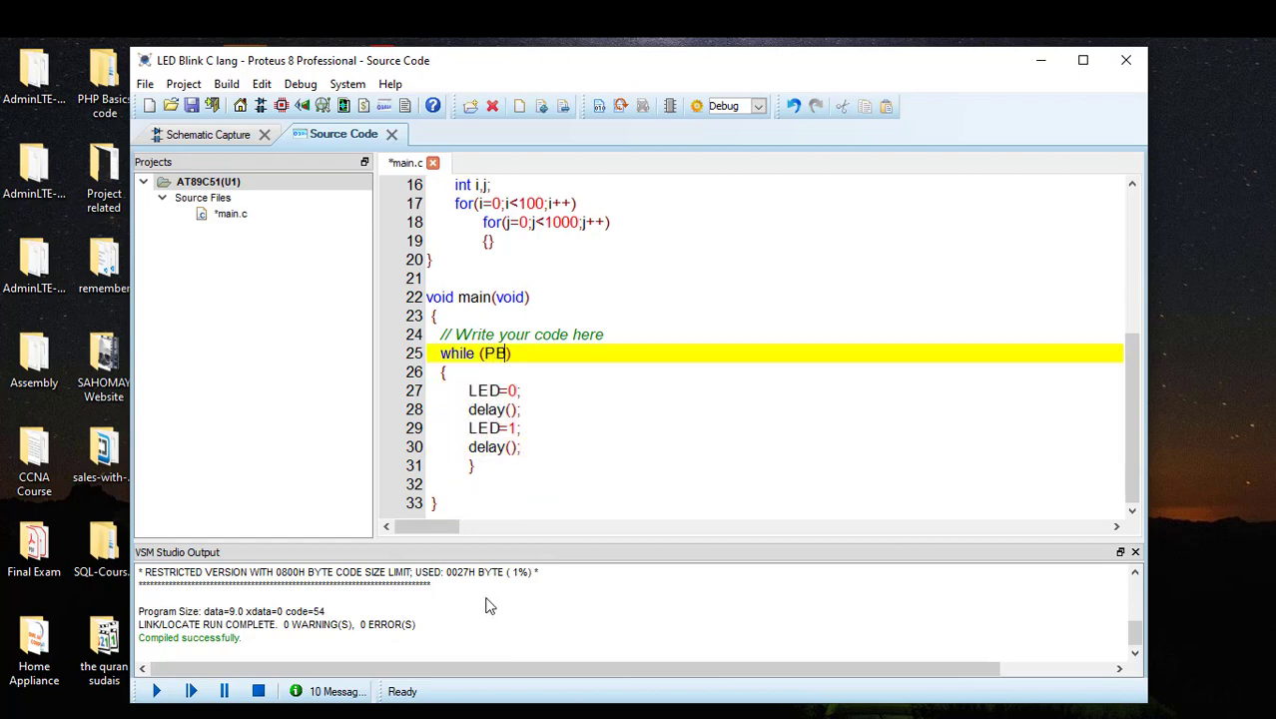
{"action": "type", "text": "==0"}
{"action": "left_click", "coordinate": [489, 489]}
{"action": "type", "text": "LED"}
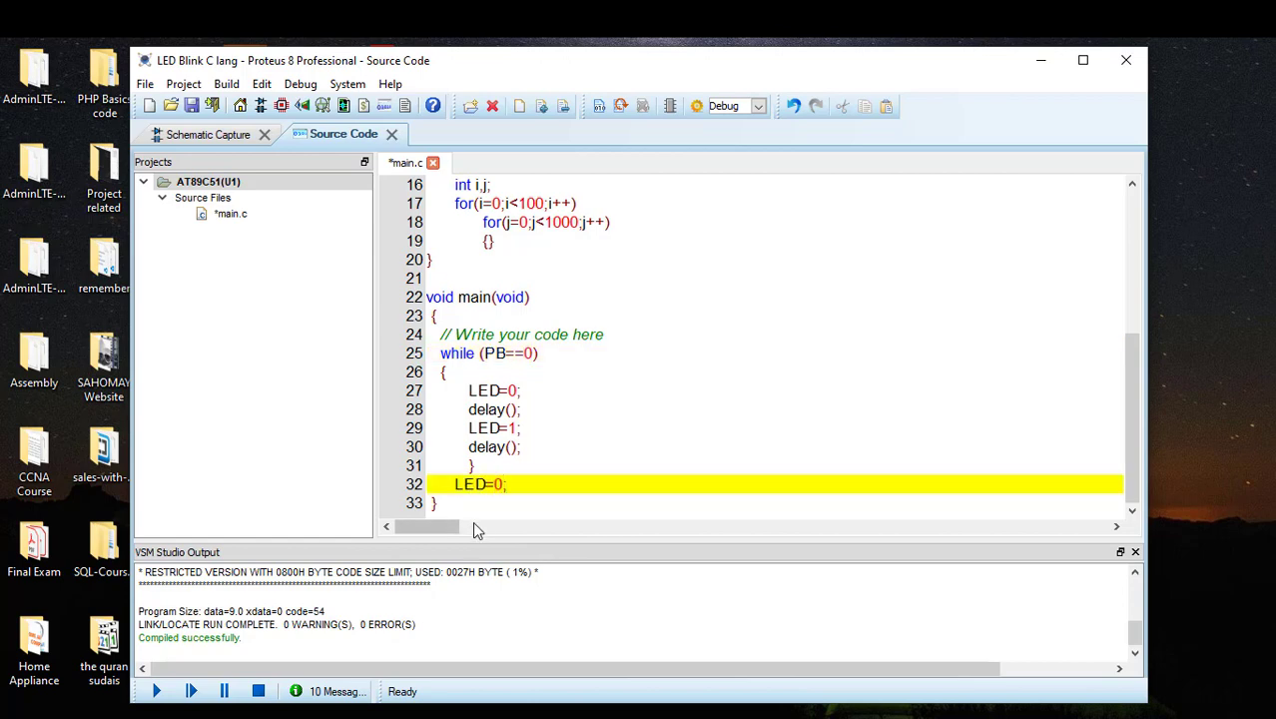
Step: Run the simulation, close and open the push button several times to check how the LED responds, and stop it
{"action": "left_click", "coordinate": [156, 691]}
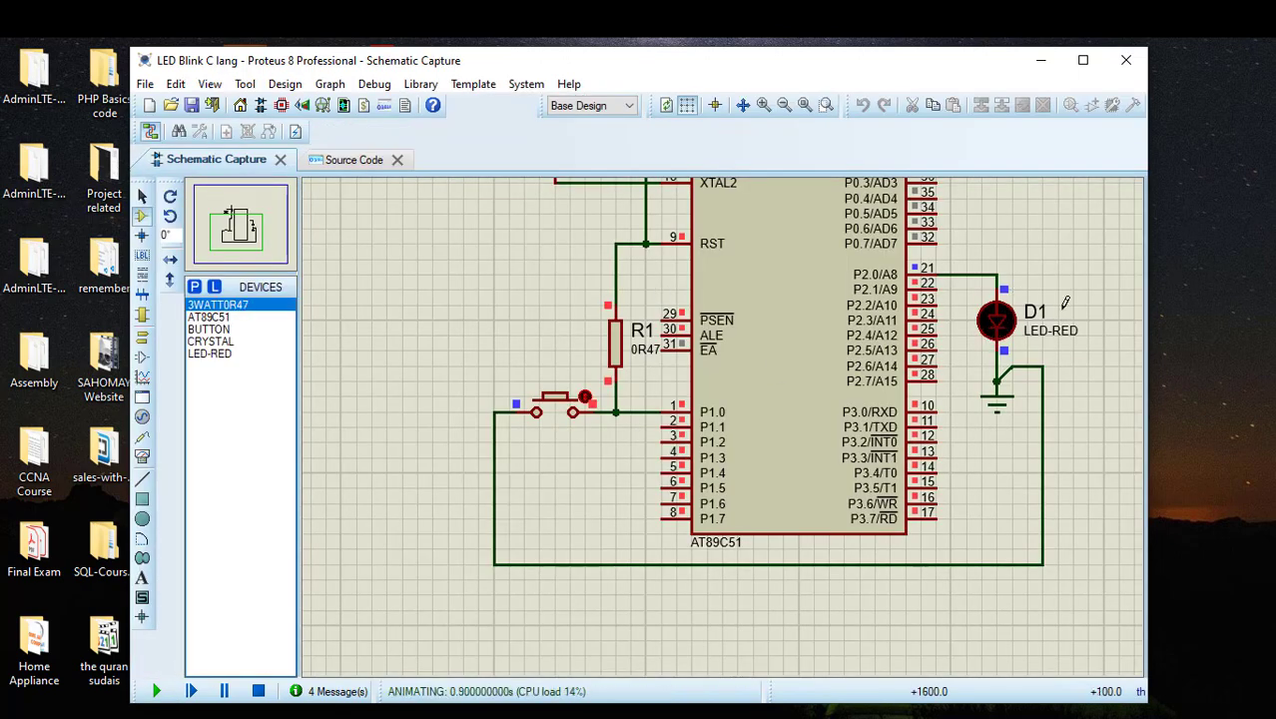
{"action": "left_click", "coordinate": [589, 390]}
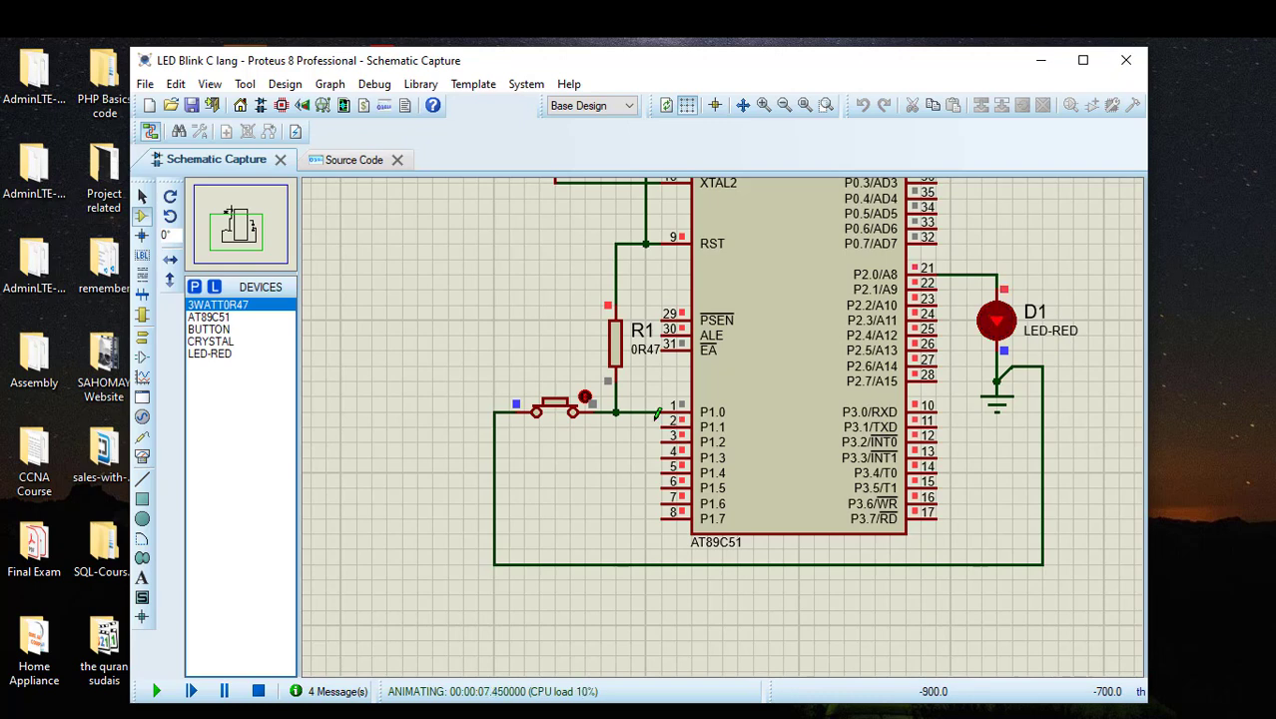
{"action": "left_click", "coordinate": [591, 400]}
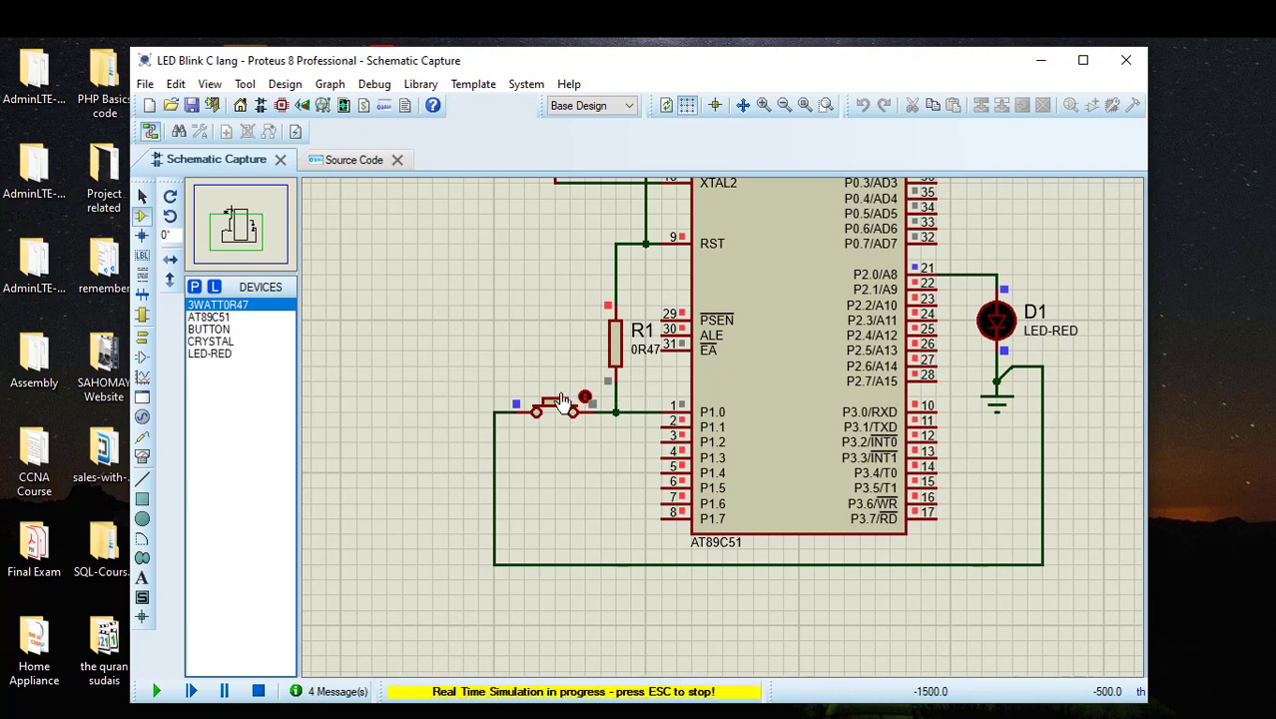
{"action": "left_click", "coordinate": [566, 409]}
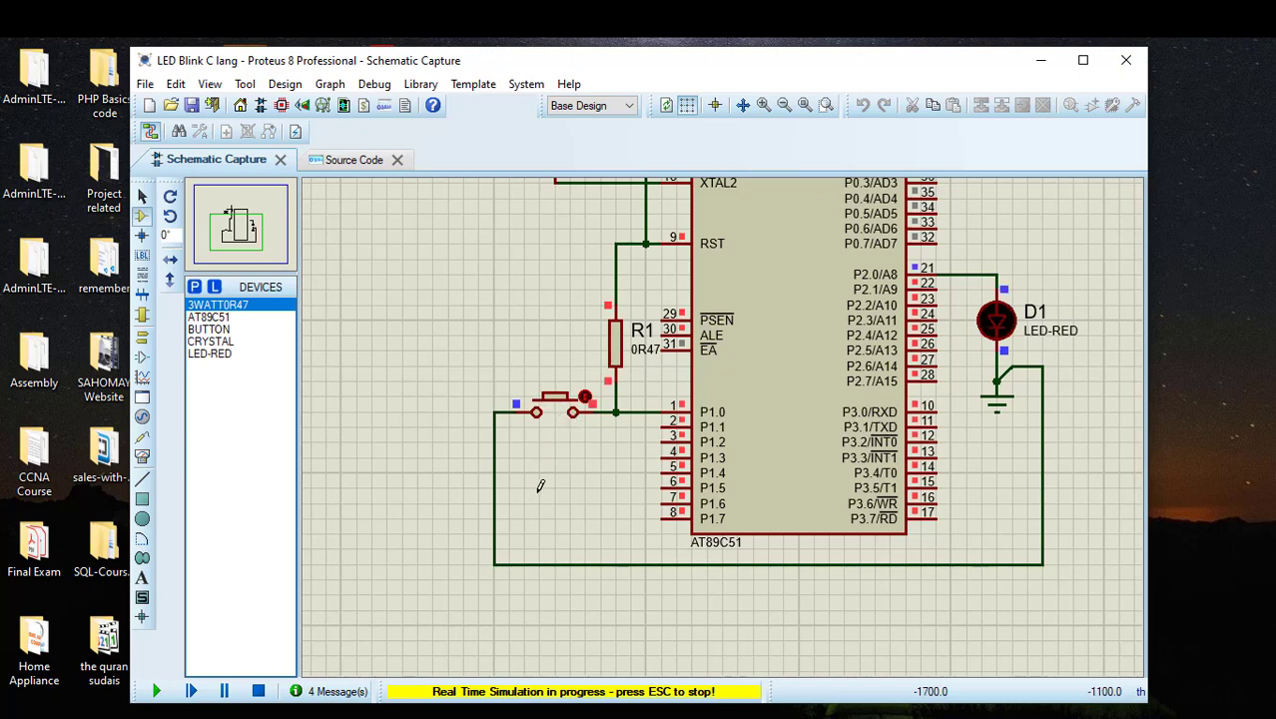
{"action": "left_click", "coordinate": [589, 385]}
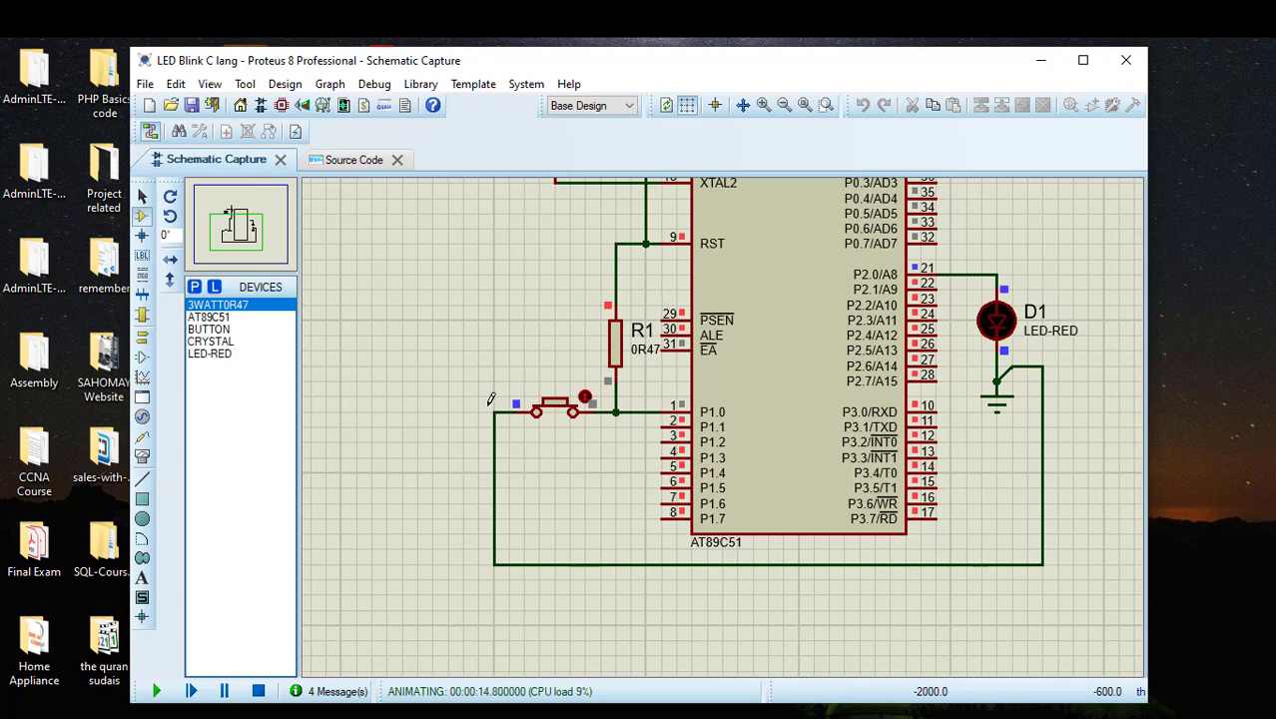
{"action": "left_click", "coordinate": [590, 385]}
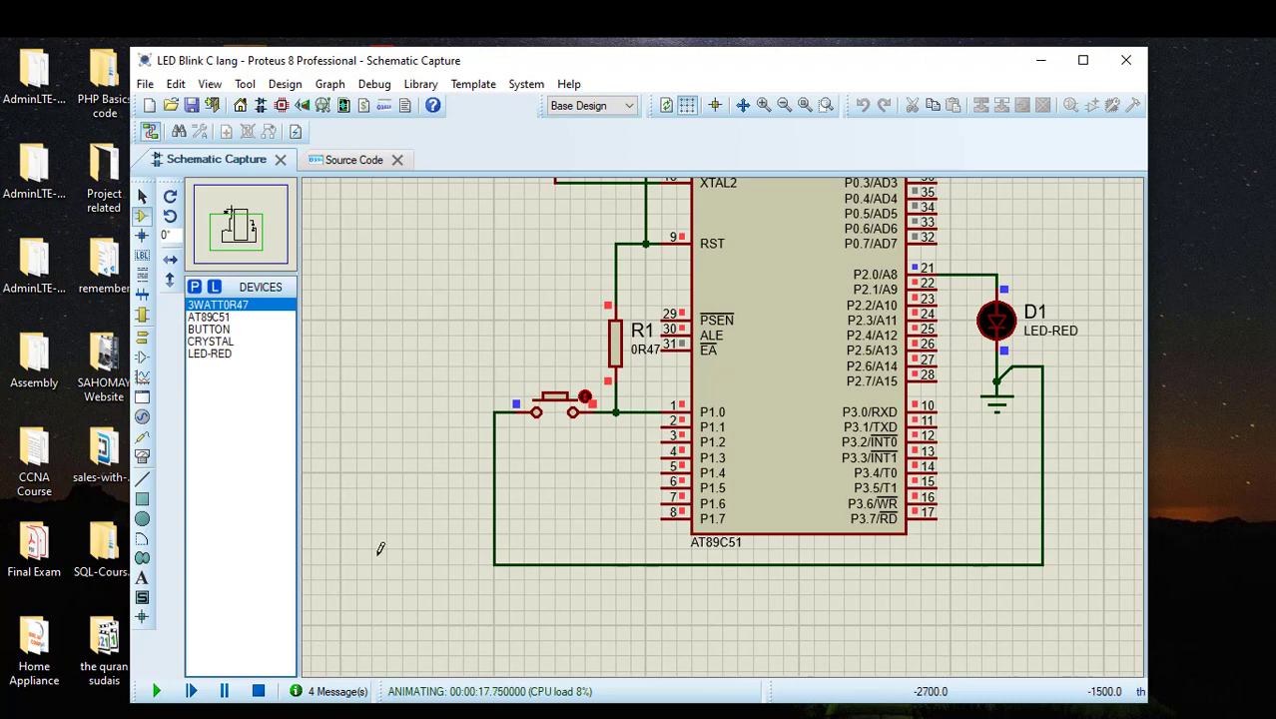
{"action": "left_click", "coordinate": [259, 688]}
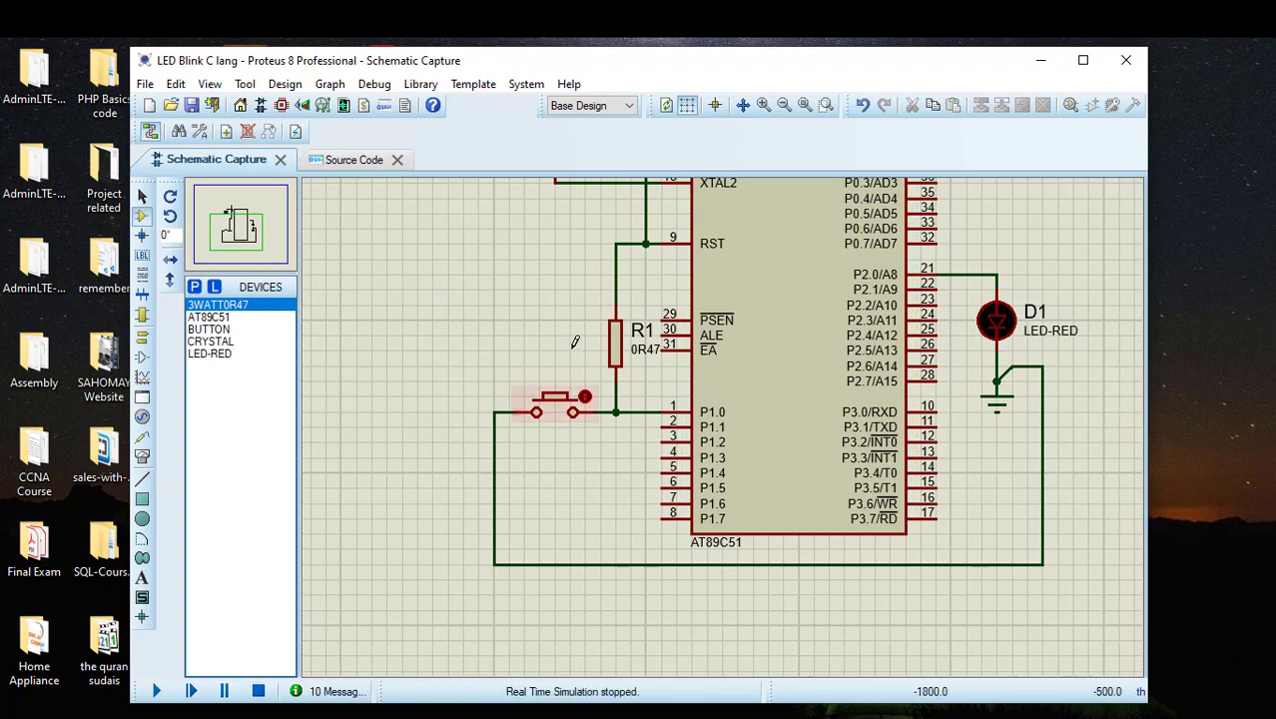
{"action": "scroll", "coordinate": [619, 310], "scroll_direction": "down", "scroll_amount": 1}
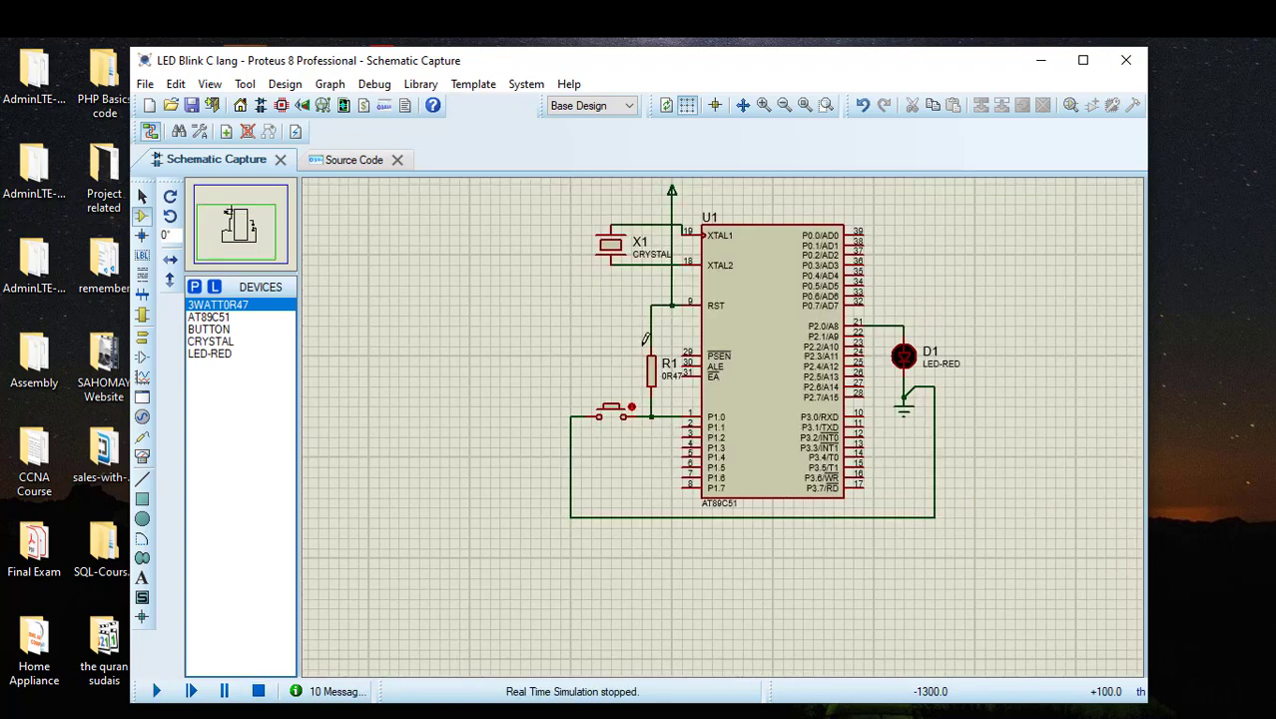
Step: Change the while condition in the main function of main.c to "!PB"
{"action": "left_click", "coordinate": [350, 160]}
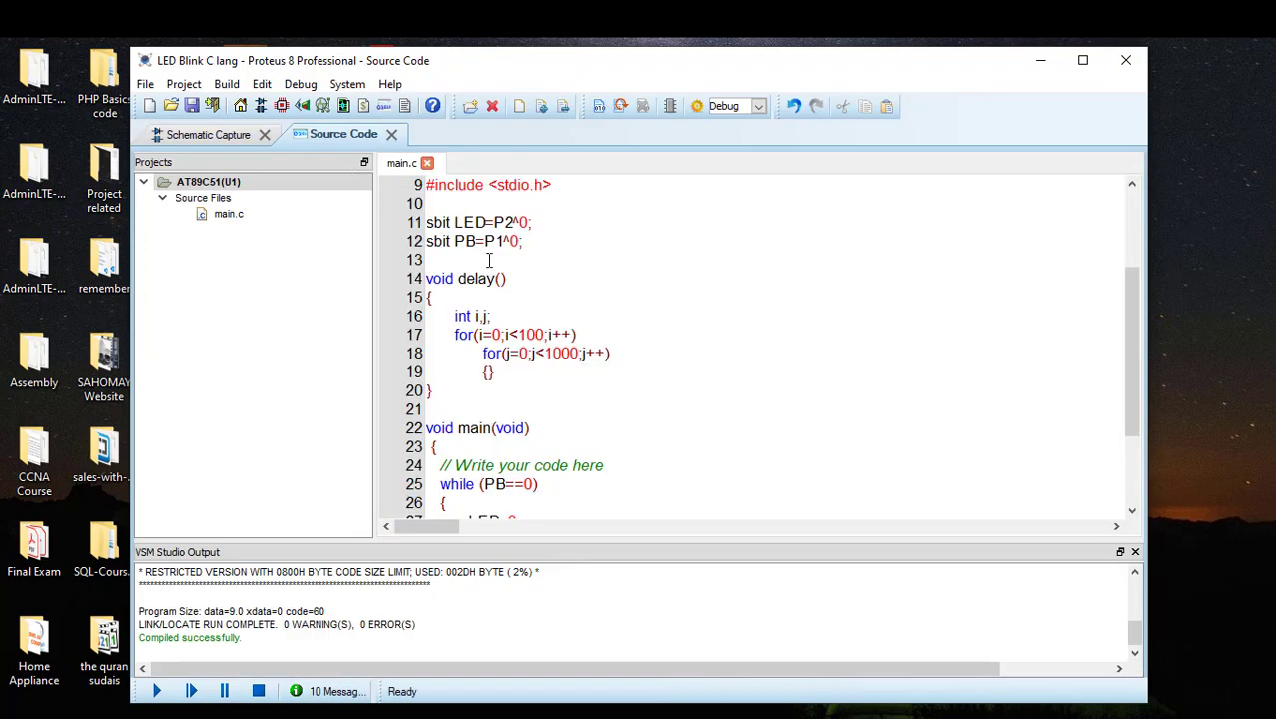
{"action": "left_click", "coordinate": [530, 430]}
{"action": "scroll", "coordinate": [544, 431], "scroll_direction": "down", "scroll_amount": 2}
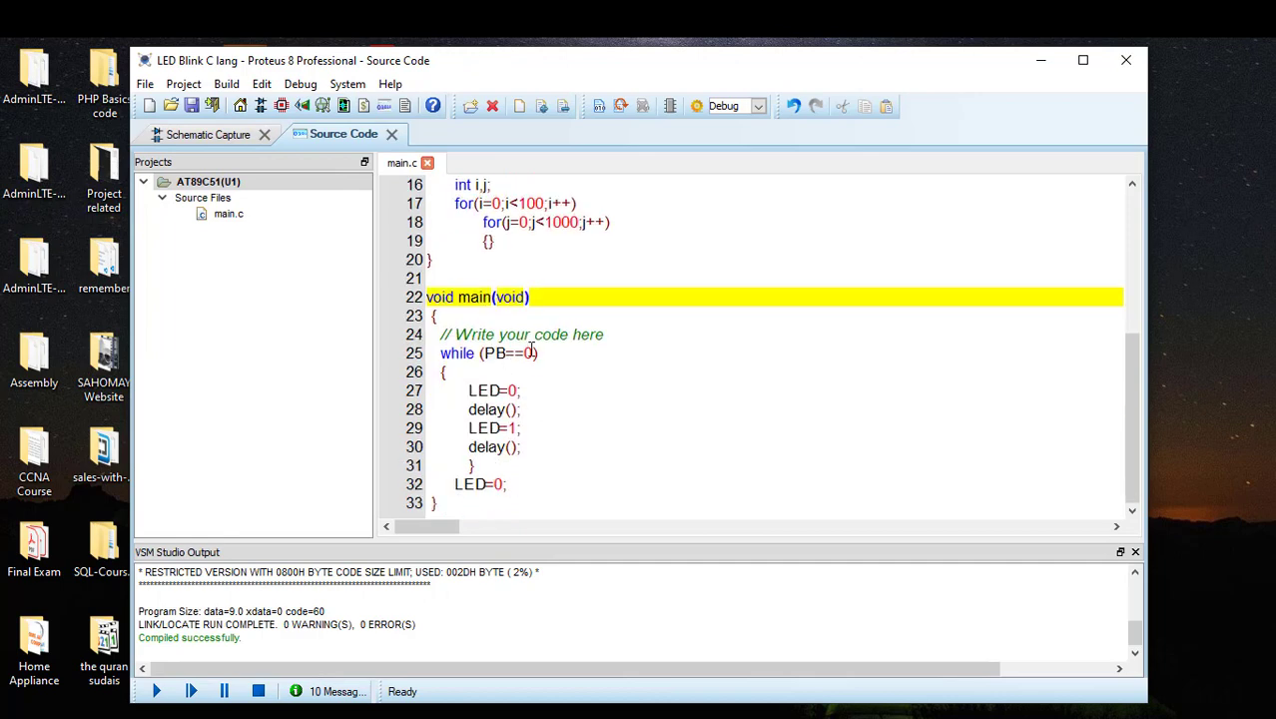
{"action": "left_click_drag", "start_coordinate": [537, 353], "coordinate": [481, 354]}
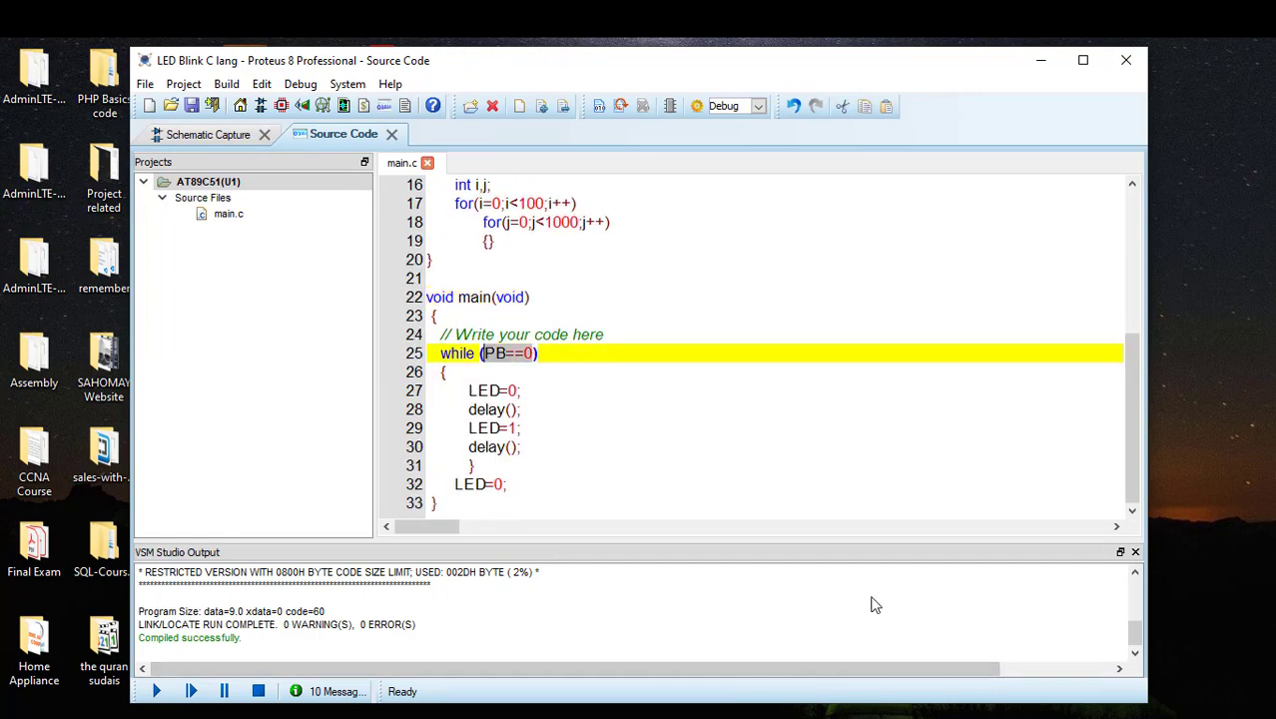
{"action": "type", "text": "(!"}
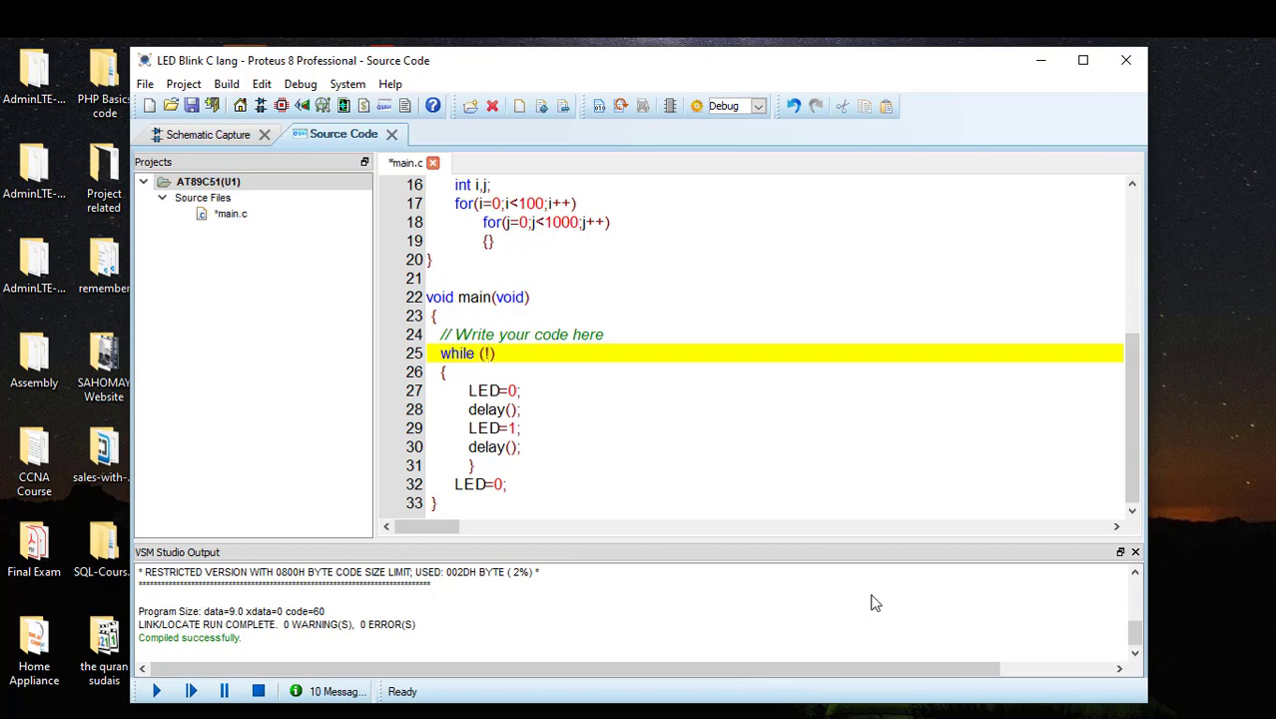
{"action": "type", "text": "PB"}
Step: Replace the four statements inside the while loop with "LED=!LED;" and "delay();", and run the simulation to test the push button
{"action": "left_click_drag", "start_coordinate": [543, 452], "coordinate": [469, 391]}
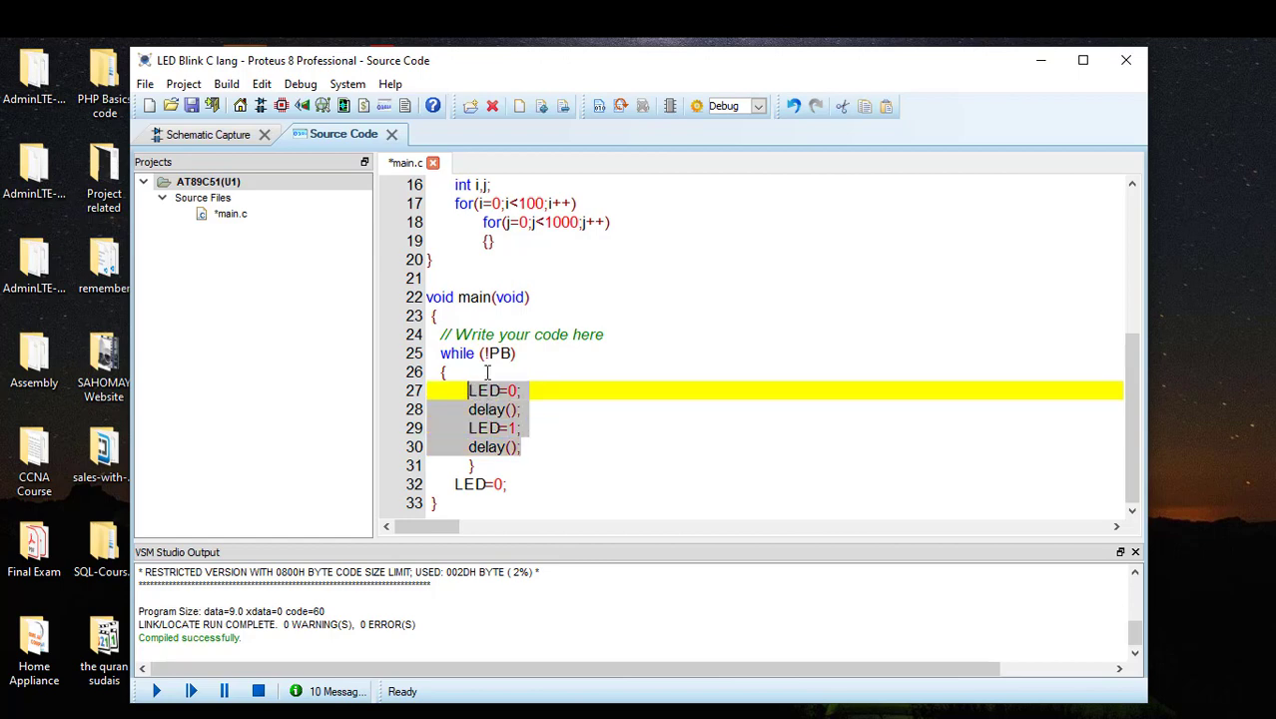
{"action": "type", "text": "LED"}
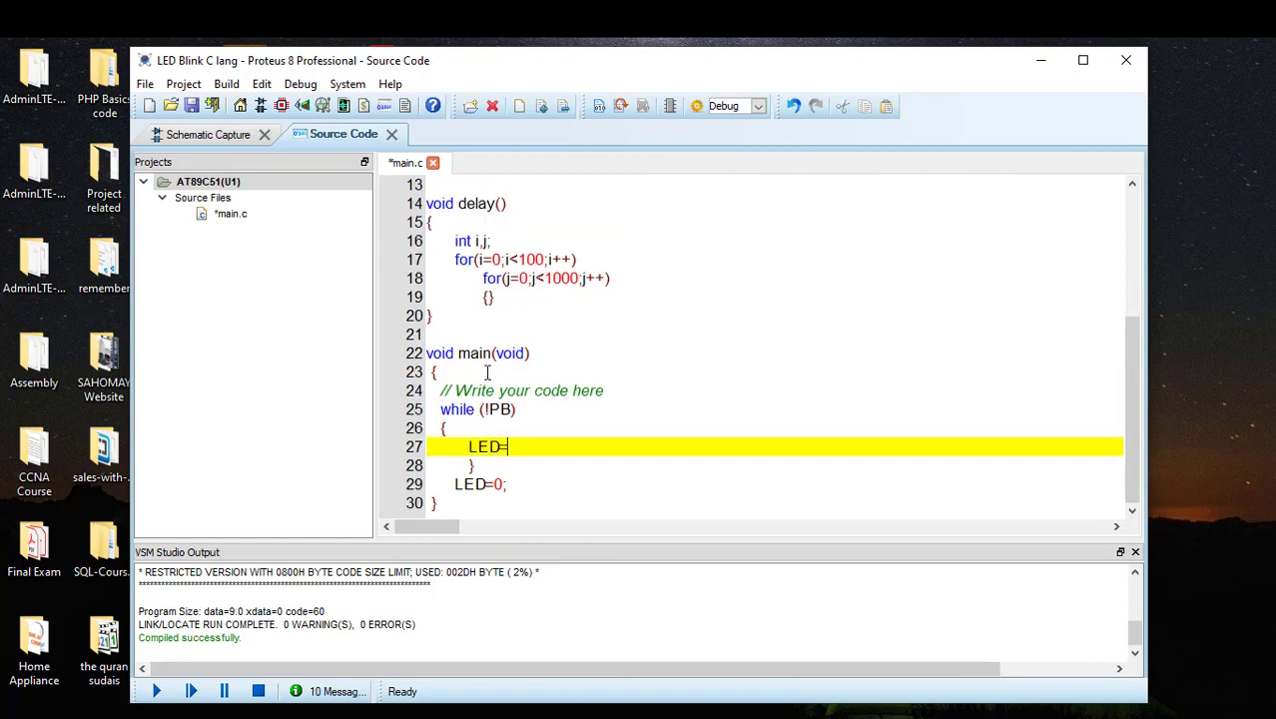
{"action": "type", "text": "=!LED;"}
{"action": "key", "text": "Return"}
{"action": "type", "text": "delay"}
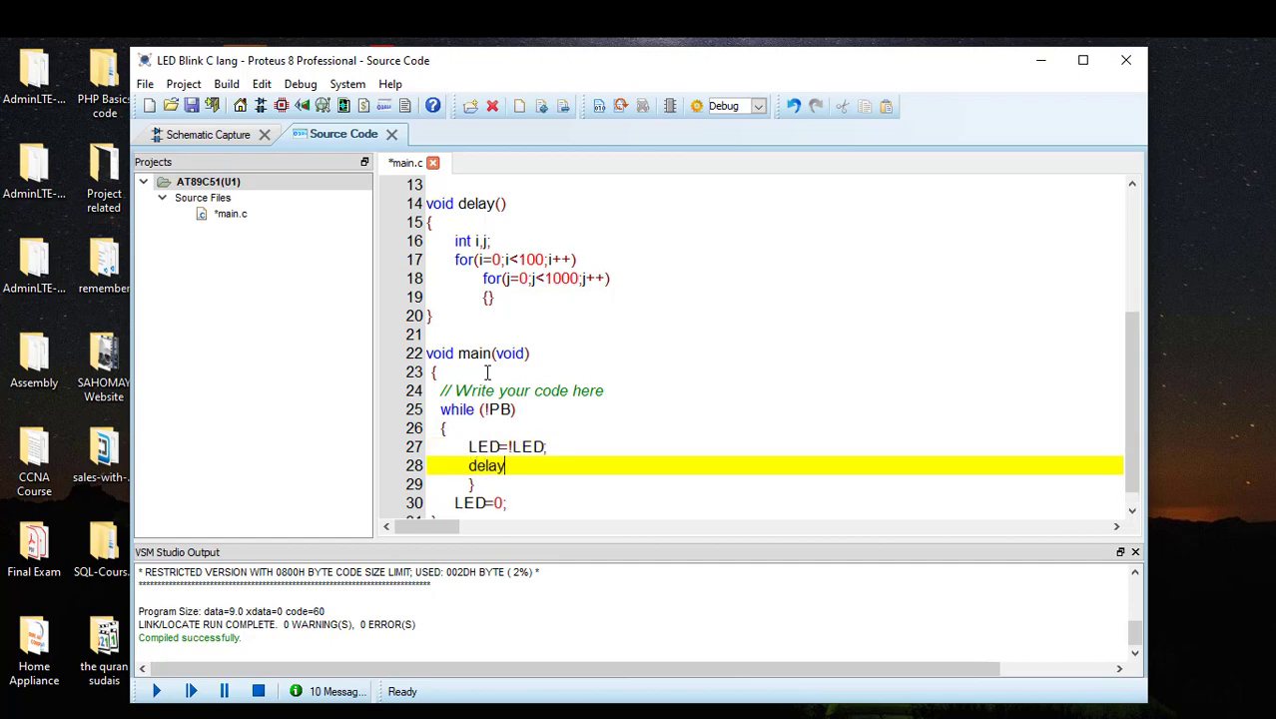
{"action": "type", "text": "();"}
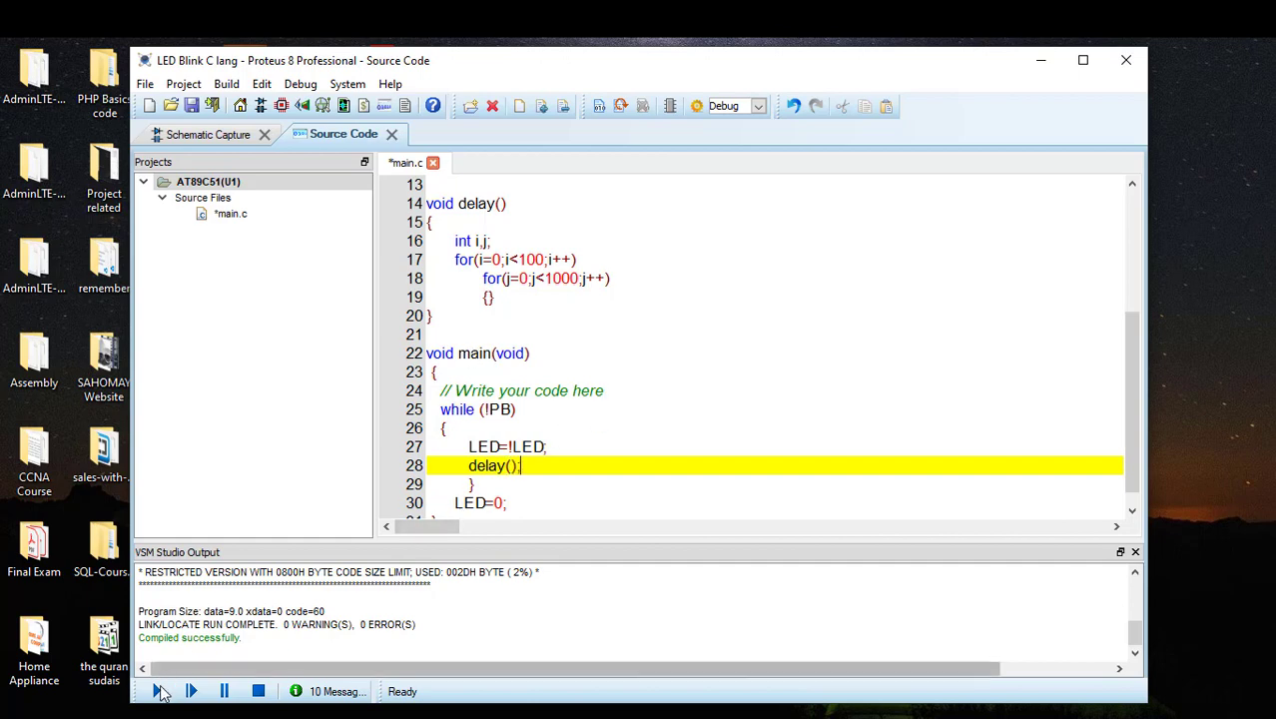
{"action": "left_click", "coordinate": [158, 691]}
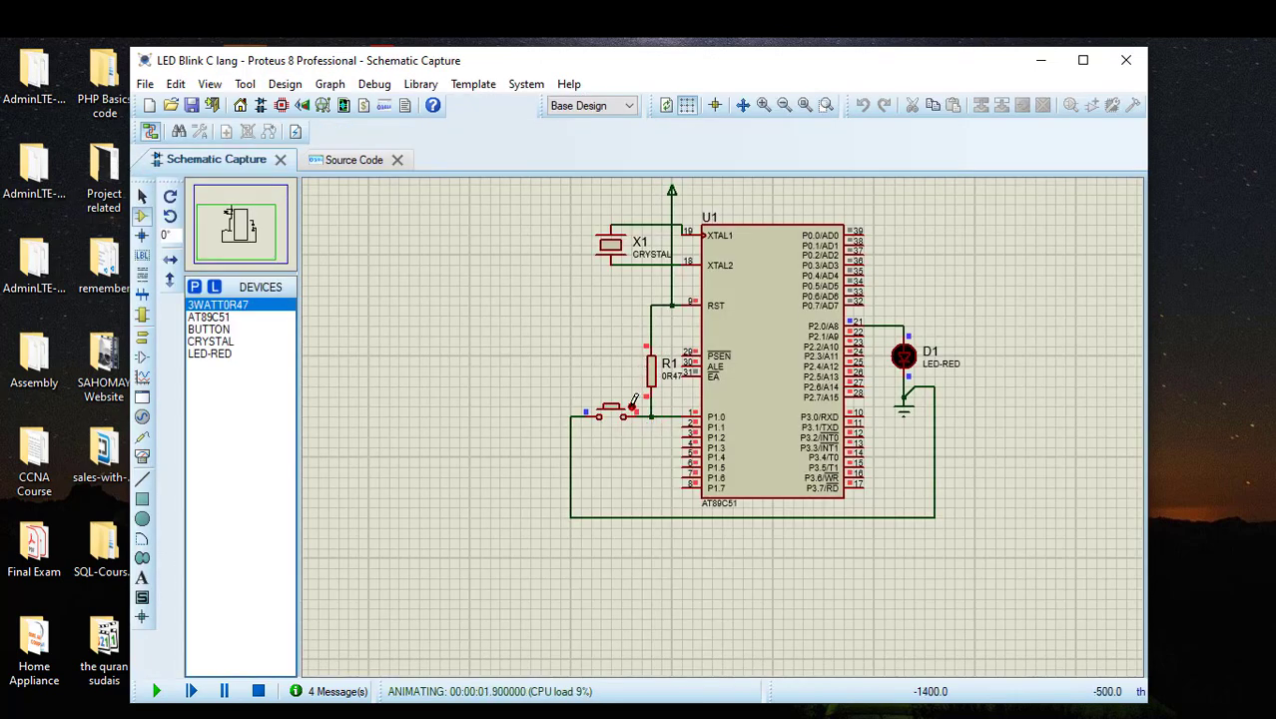
{"action": "left_click", "coordinate": [631, 407]}
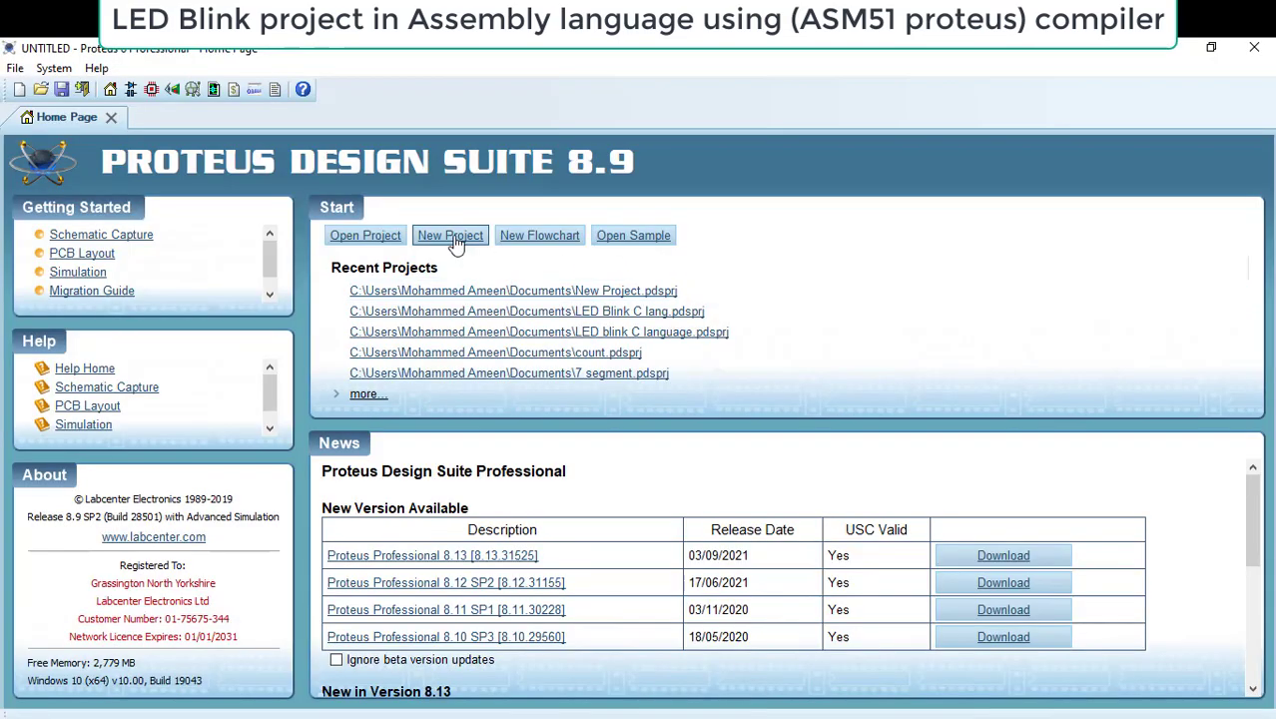
Step: Start a new project named "LED Blink ASM" and advance the wizard to the firmware settings, keeping the default schematic and layout options
{"action": "left_click", "coordinate": [451, 237]}
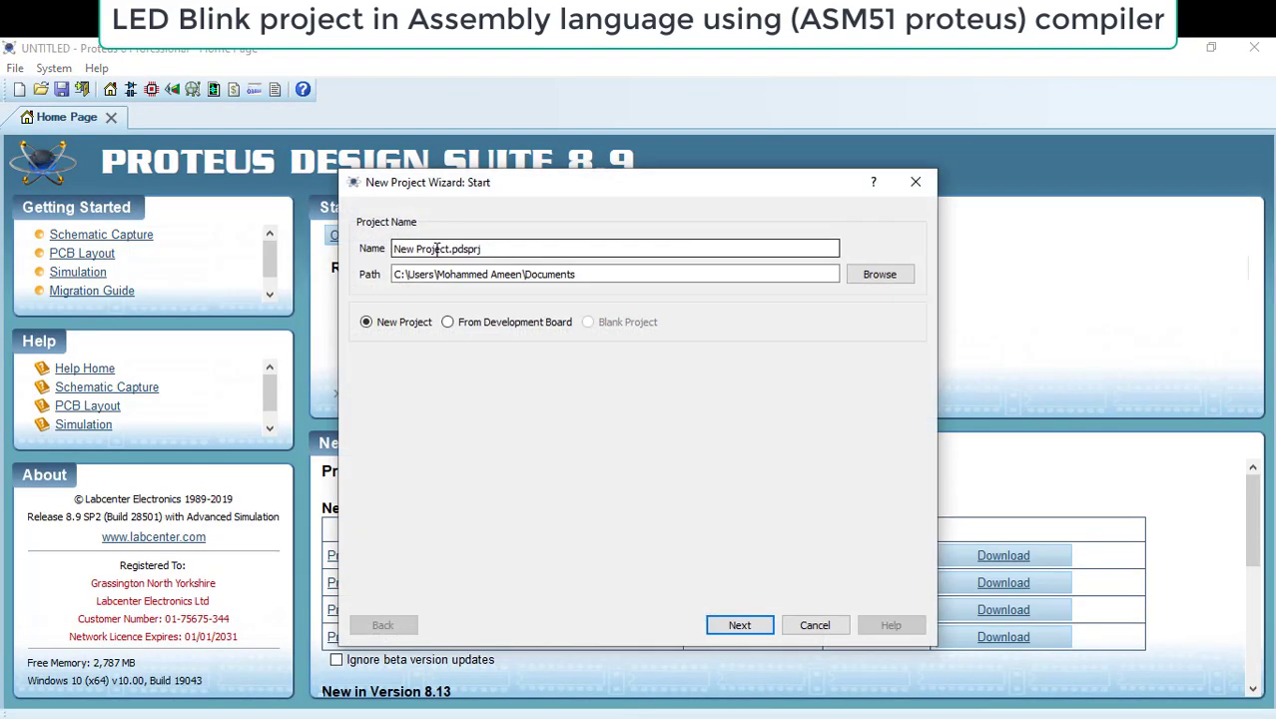
{"action": "double_click", "coordinate": [437, 248]}
{"action": "key", "text": "BackSpace"}
{"action": "key", "text": "BackSpace"}
{"action": "key", "text": "BackSpace"}
{"action": "key", "text": "BackSpace"}
{"action": "key", "text": "BackSpace"}
{"action": "type", "text": "LED Blin"}
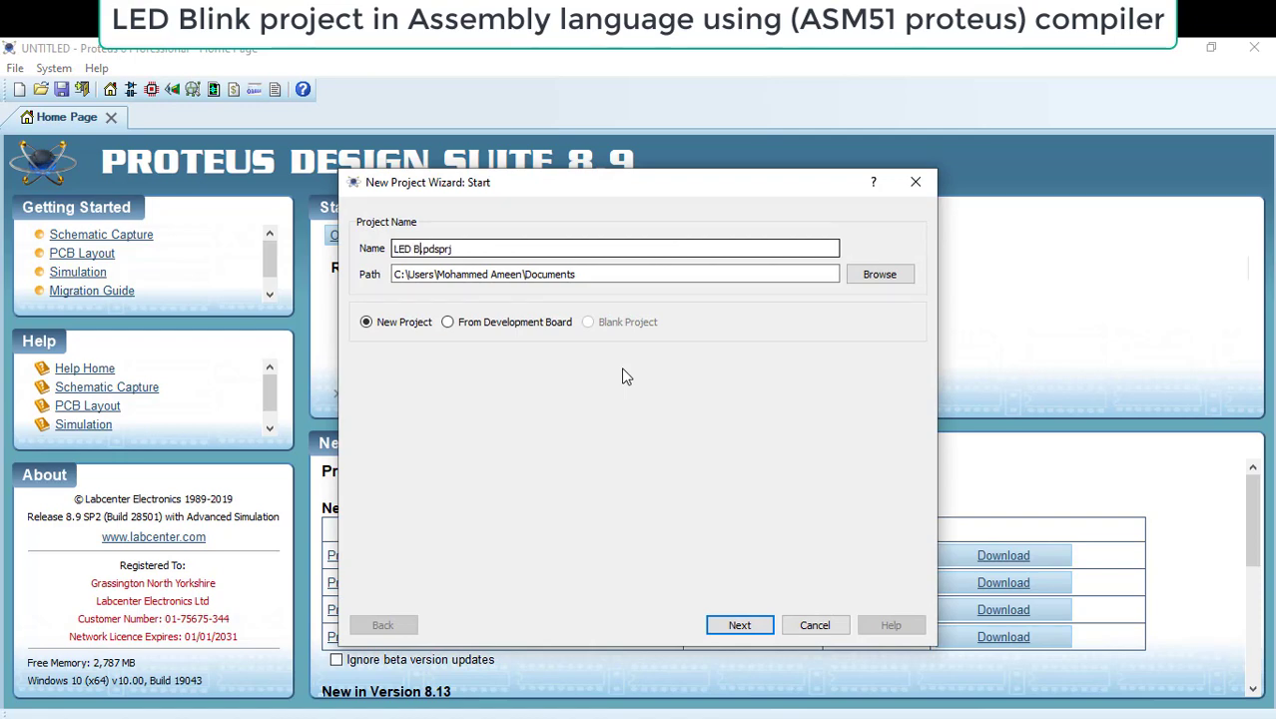
{"action": "type", "text": "k ASM"}
{"action": "left_click", "coordinate": [736, 626]}
{"action": "left_click", "coordinate": [738, 625]}
{"action": "left_click", "coordinate": [738, 626]}
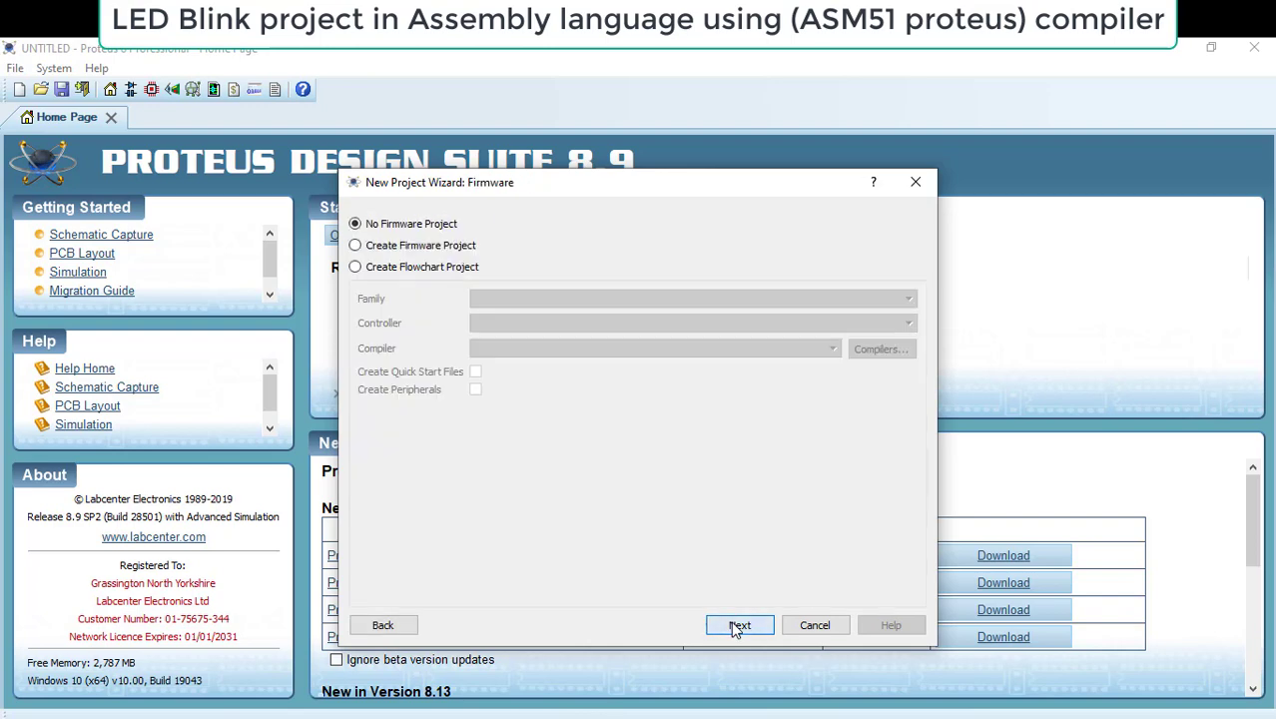
Step: Create the project with AT89C51 firmware using the ASEM-51 (Proteus) compiler, and clear all generated code from main.asm
{"action": "left_click", "coordinate": [390, 253]}
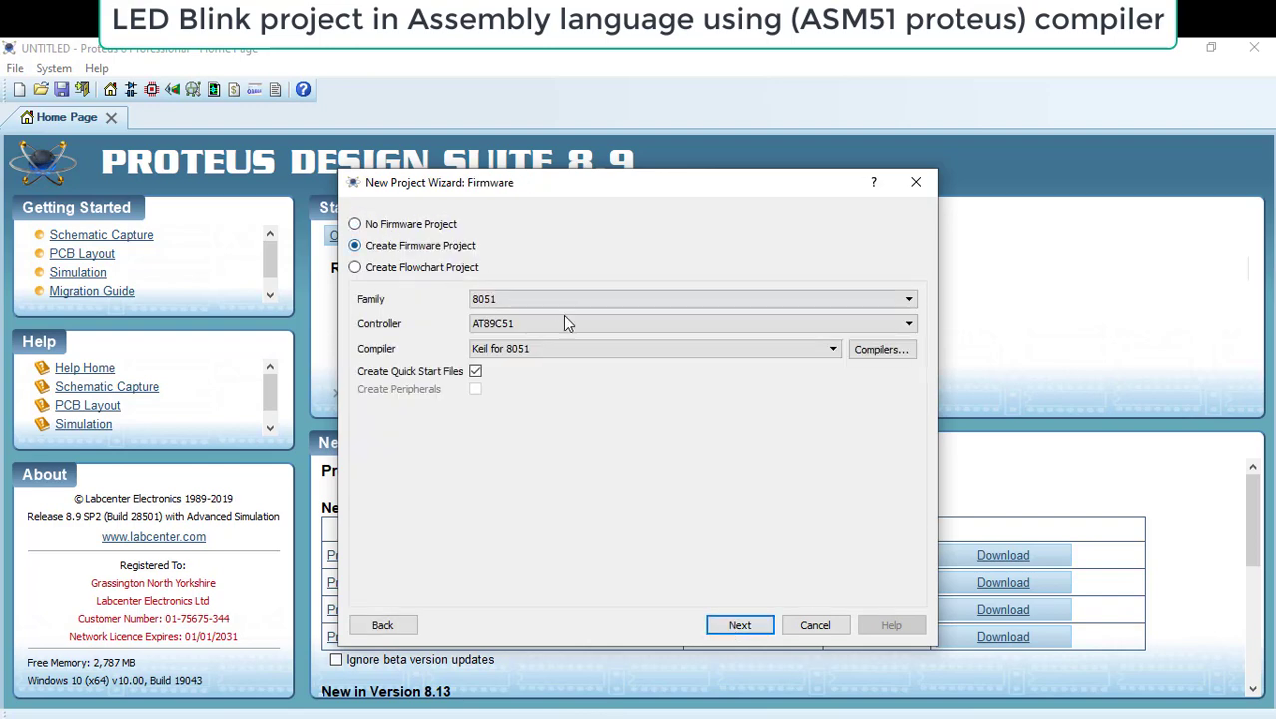
{"action": "left_click", "coordinate": [566, 352]}
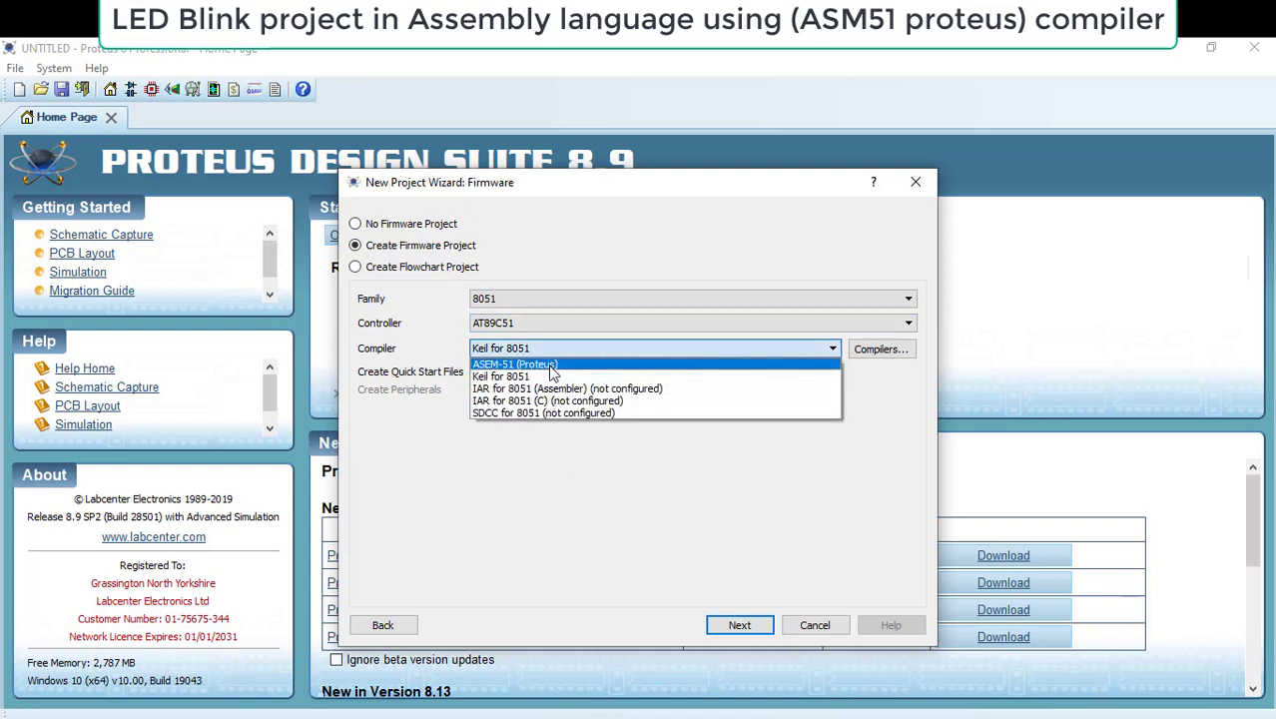
{"action": "left_click", "coordinate": [585, 362]}
{"action": "left_click", "coordinate": [739, 625]}
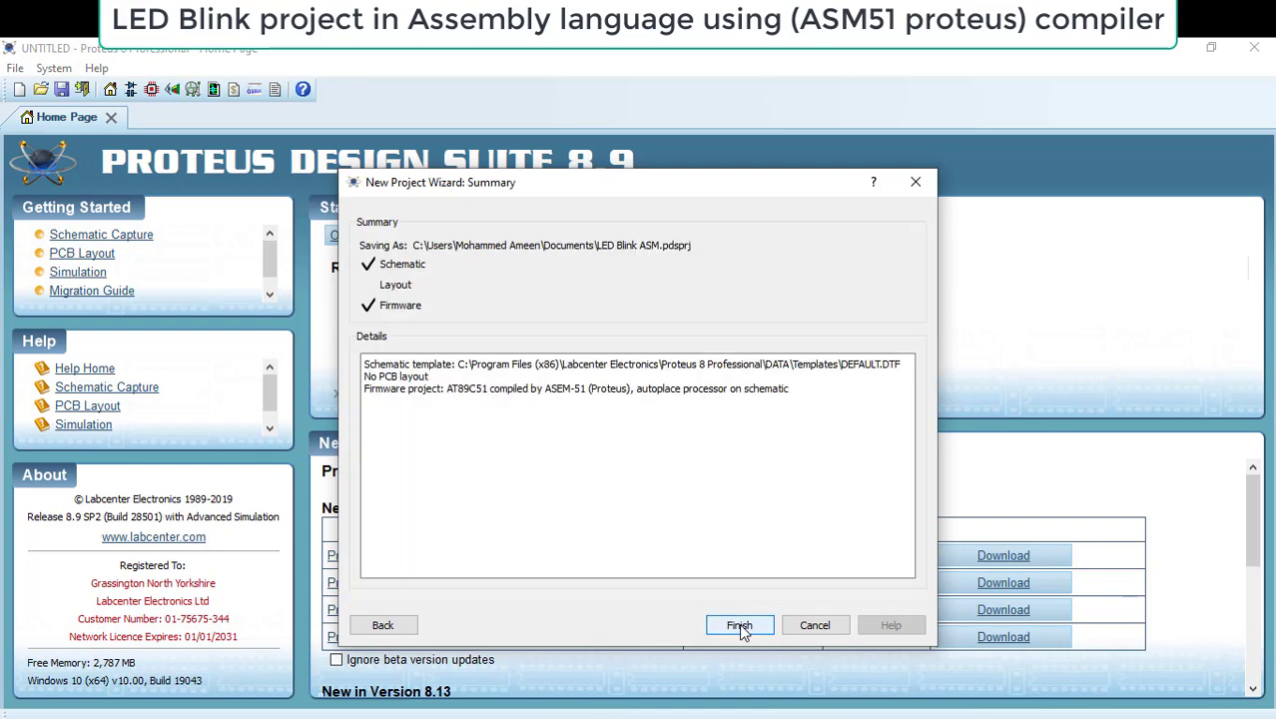
{"action": "left_click", "coordinate": [739, 625]}
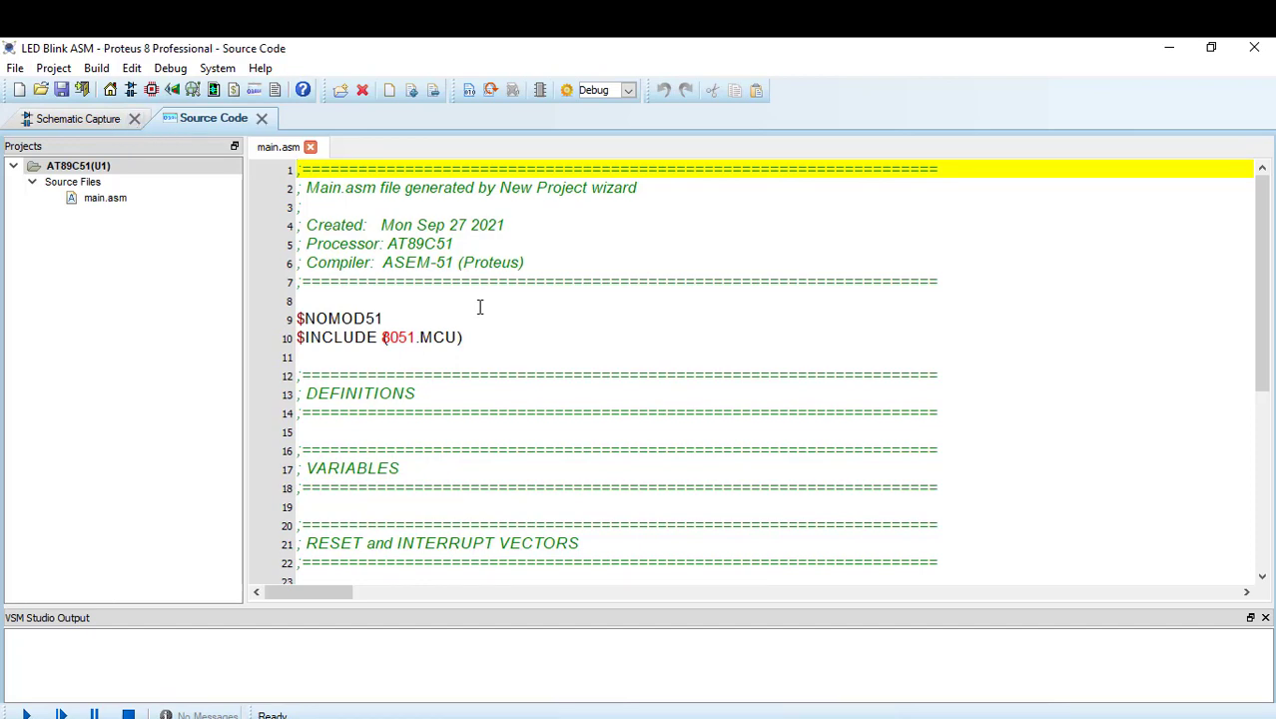
{"action": "key", "text": "ctrl+a"}
{"action": "key", "text": "Delete"}
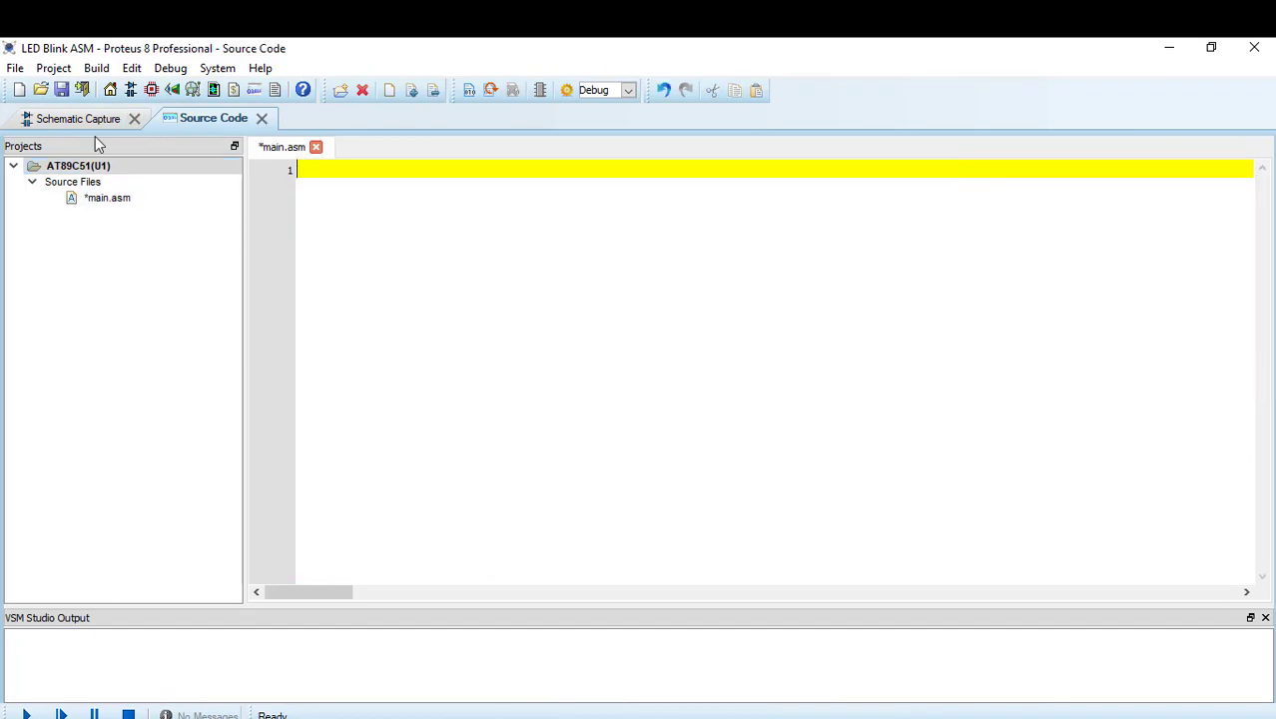
Step: Search the schematic's device library for "Cryst" and add the PICAXE library's CRYSTAL to the device list
{"action": "left_click", "coordinate": [76, 118]}
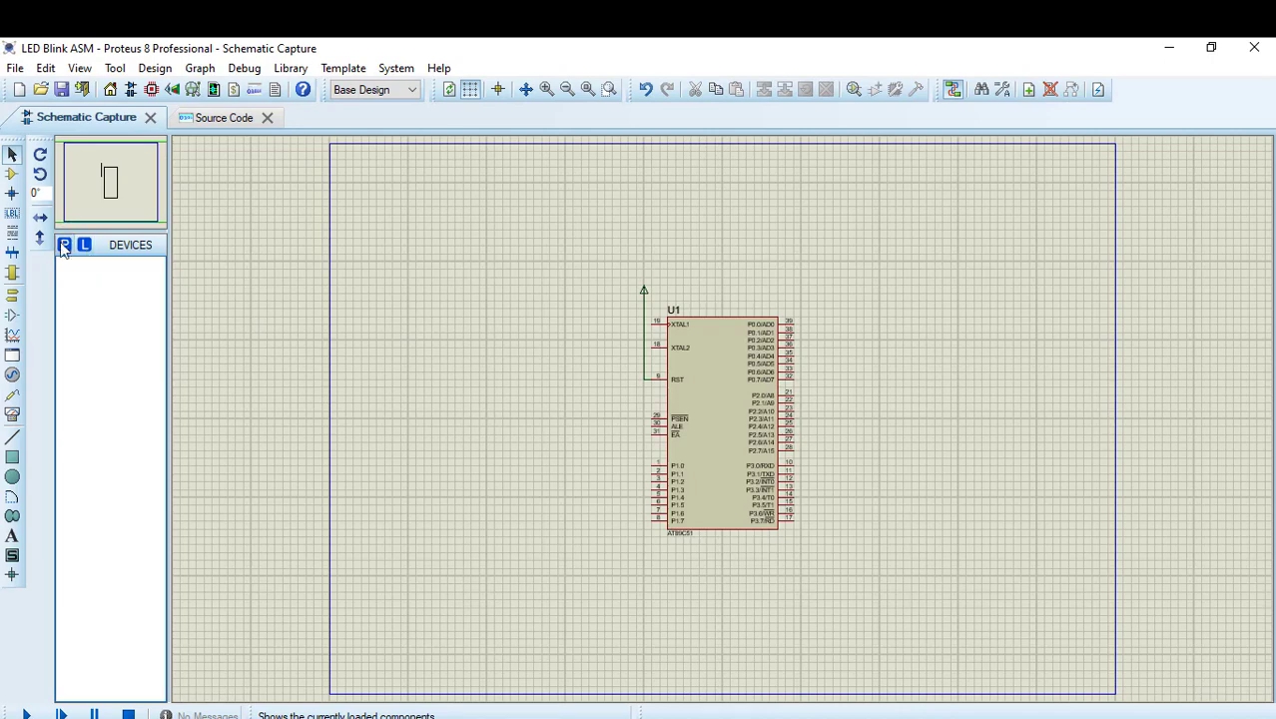
{"action": "left_click", "coordinate": [12, 173]}
{"action": "left_click", "coordinate": [63, 245]}
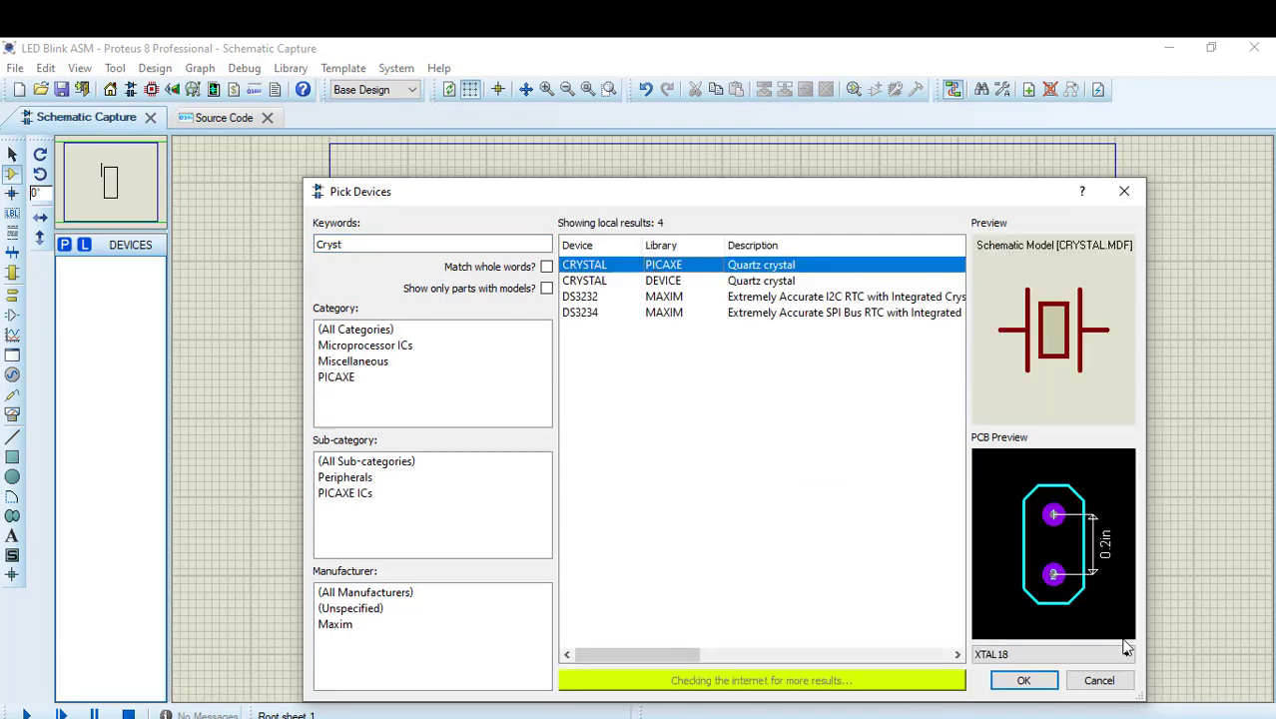
{"action": "left_click", "coordinate": [1023, 680]}
Step: Place the crystal beside U1's XTAL pins and rotate it clockwise
{"action": "scroll", "coordinate": [718, 419], "scroll_direction": "up", "scroll_amount": 2}
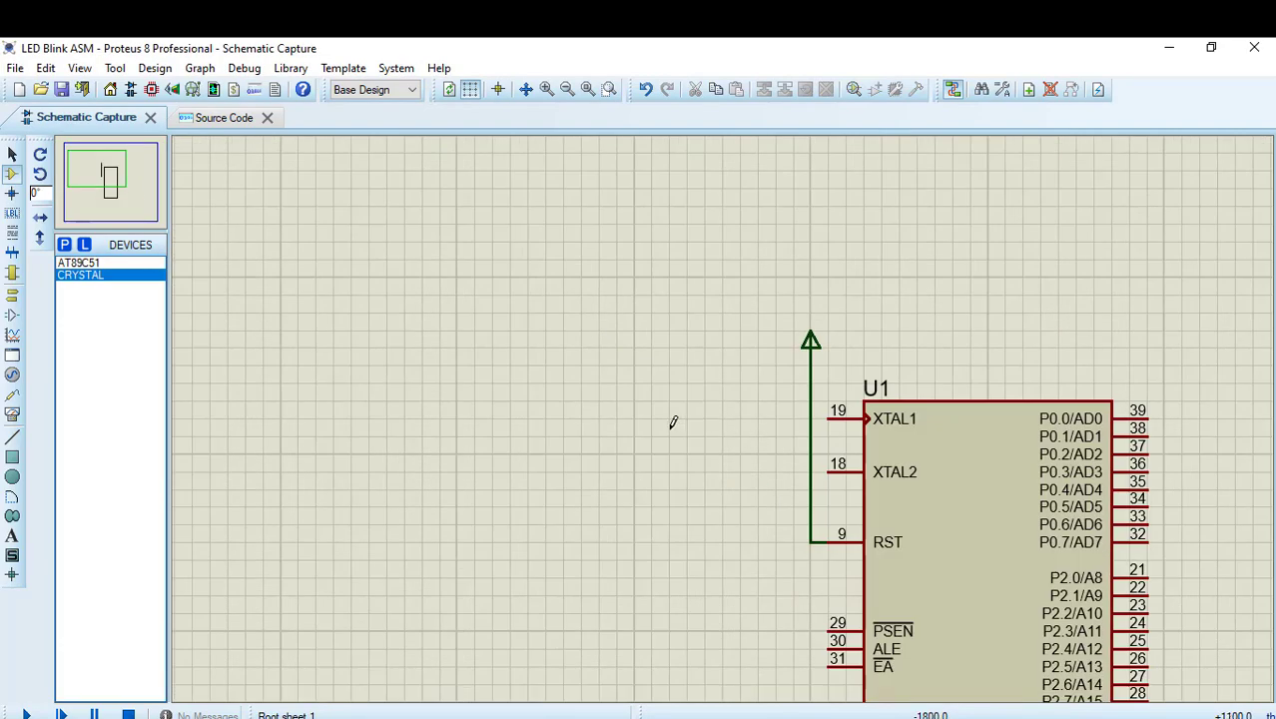
{"action": "left_click", "coordinate": [668, 429]}
{"action": "left_click", "coordinate": [667, 435]}
{"action": "right_click", "coordinate": [693, 435]}
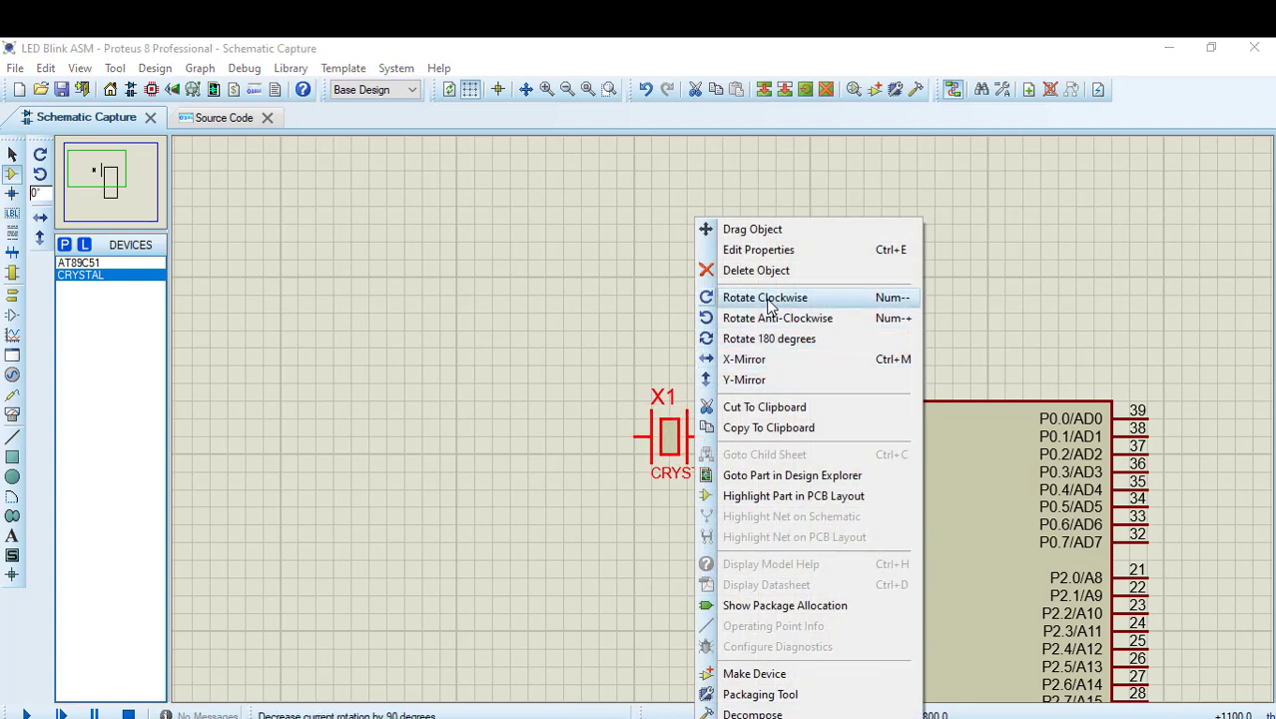
{"action": "left_click", "coordinate": [779, 298]}
Step: Wire U1's XTAL1 pin to the crystal's upper terminal and XTAL2 to its lower terminal
{"action": "left_click", "coordinate": [828, 418]}
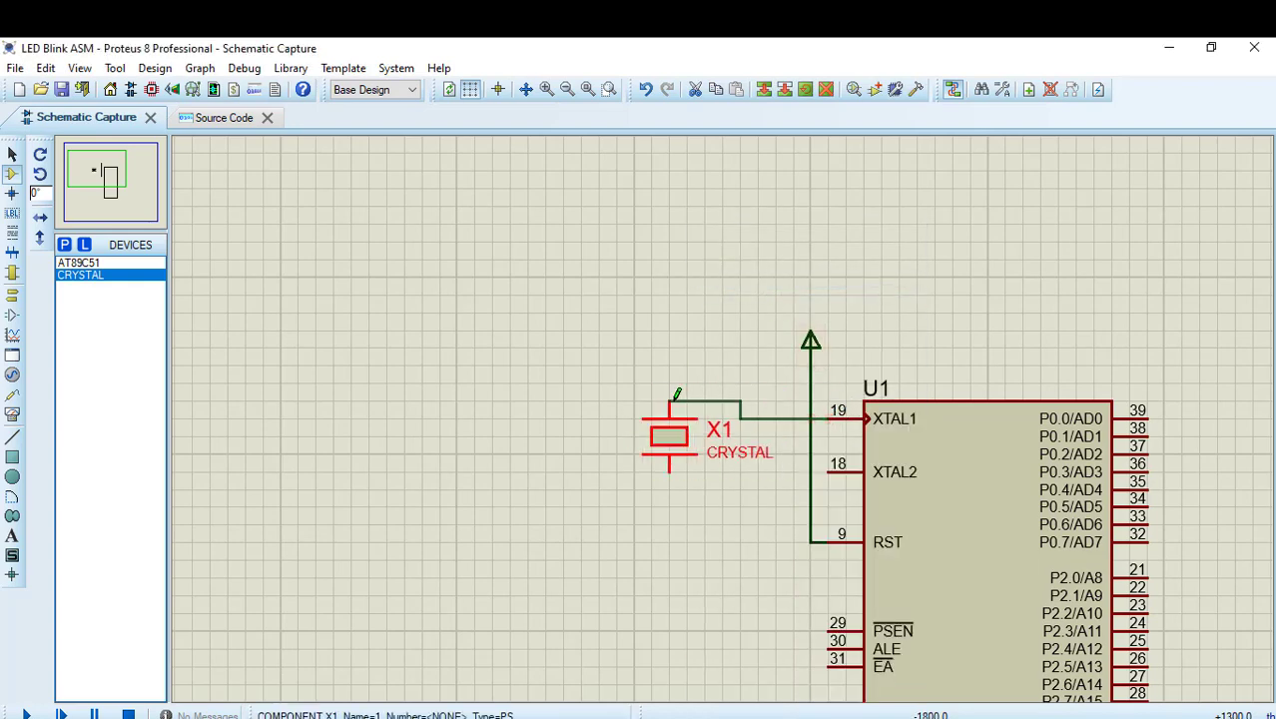
{"action": "left_click", "coordinate": [669, 402]}
{"action": "left_click", "coordinate": [670, 471]}
{"action": "left_click", "coordinate": [827, 472]}
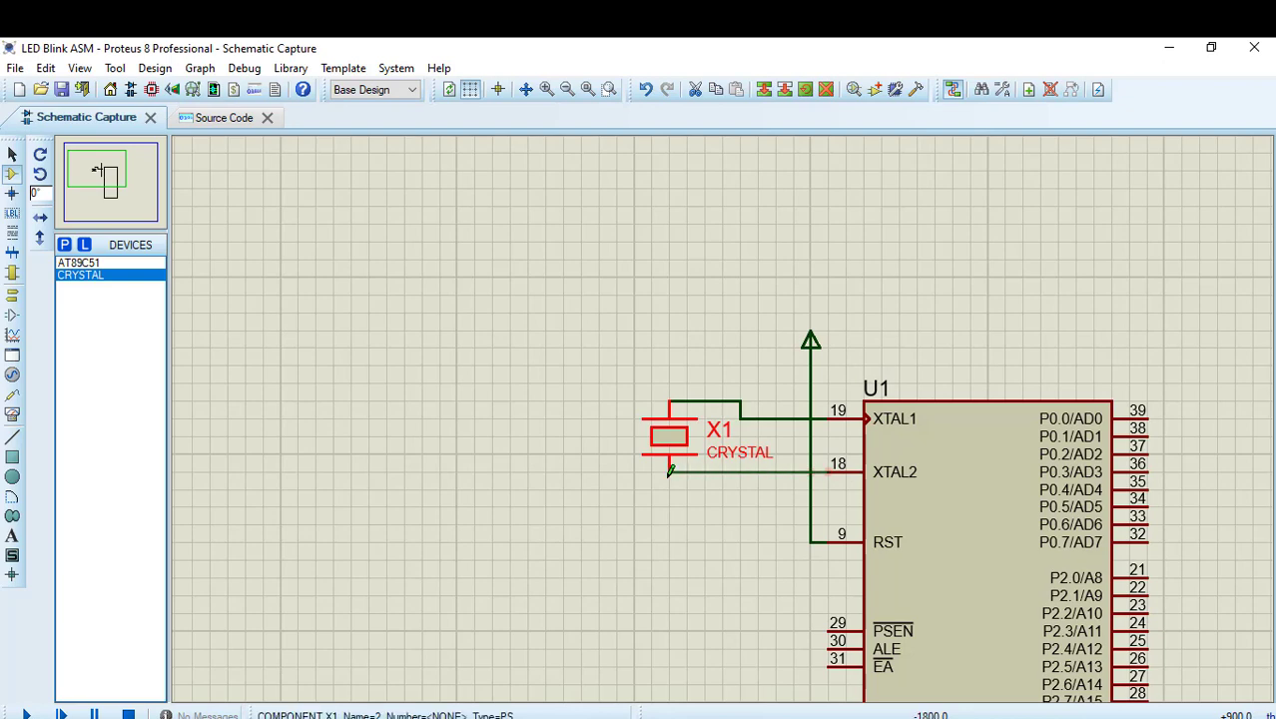
Step: Set the frequency of crystal X1 to 11.0592 MHz
{"action": "double_click", "coordinate": [671, 441]}
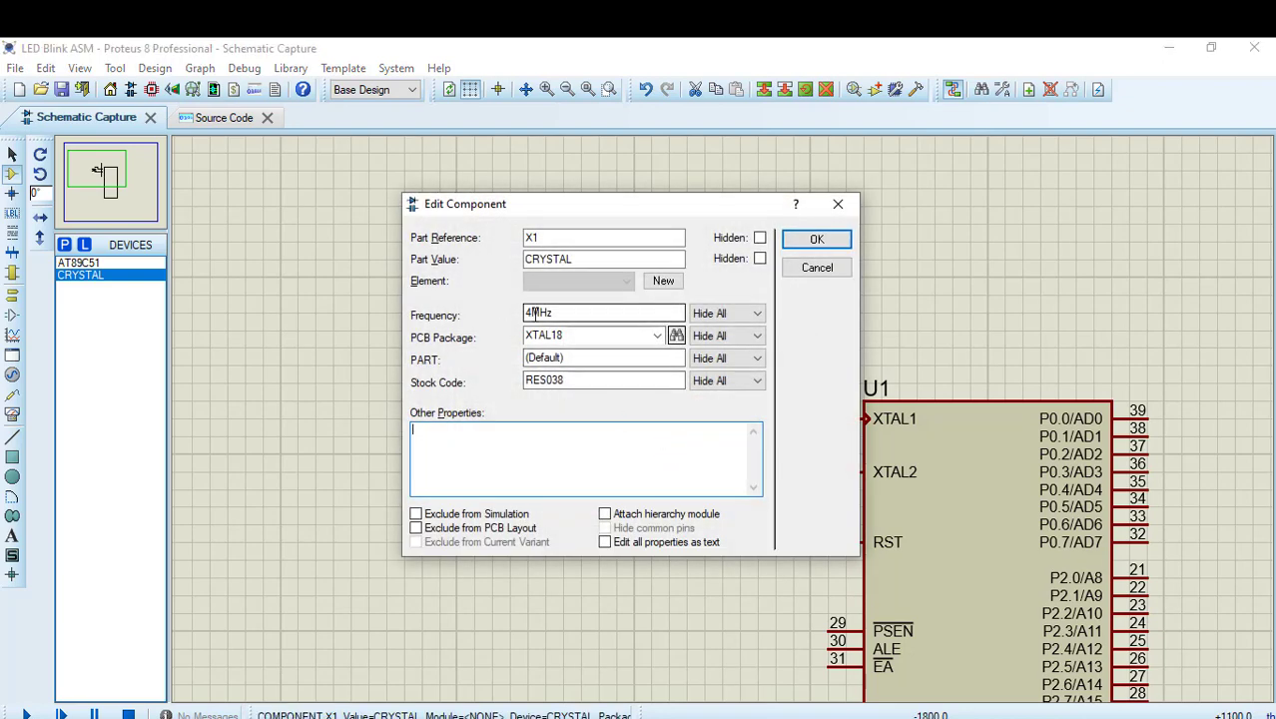
{"action": "left_click_drag", "start_coordinate": [533, 312], "coordinate": [504, 316]}
{"action": "type", "text": "11.0592"}
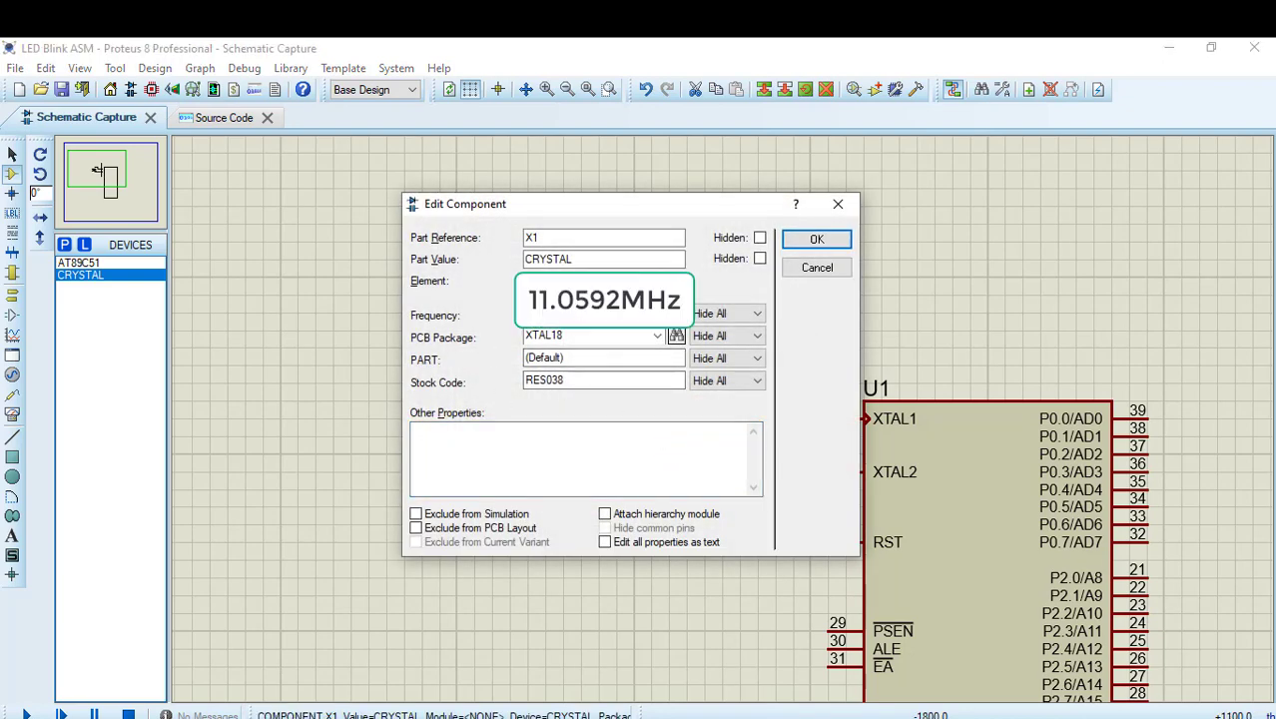
{"action": "left_click", "coordinate": [817, 239]}
Step: Search the device library for "led green" and add LED-GREEN to the device list
{"action": "scroll", "coordinate": [734, 532], "scroll_direction": "down", "scroll_amount": 1}
{"action": "left_click_drag", "start_coordinate": [734, 531], "coordinate": [448, 371]}
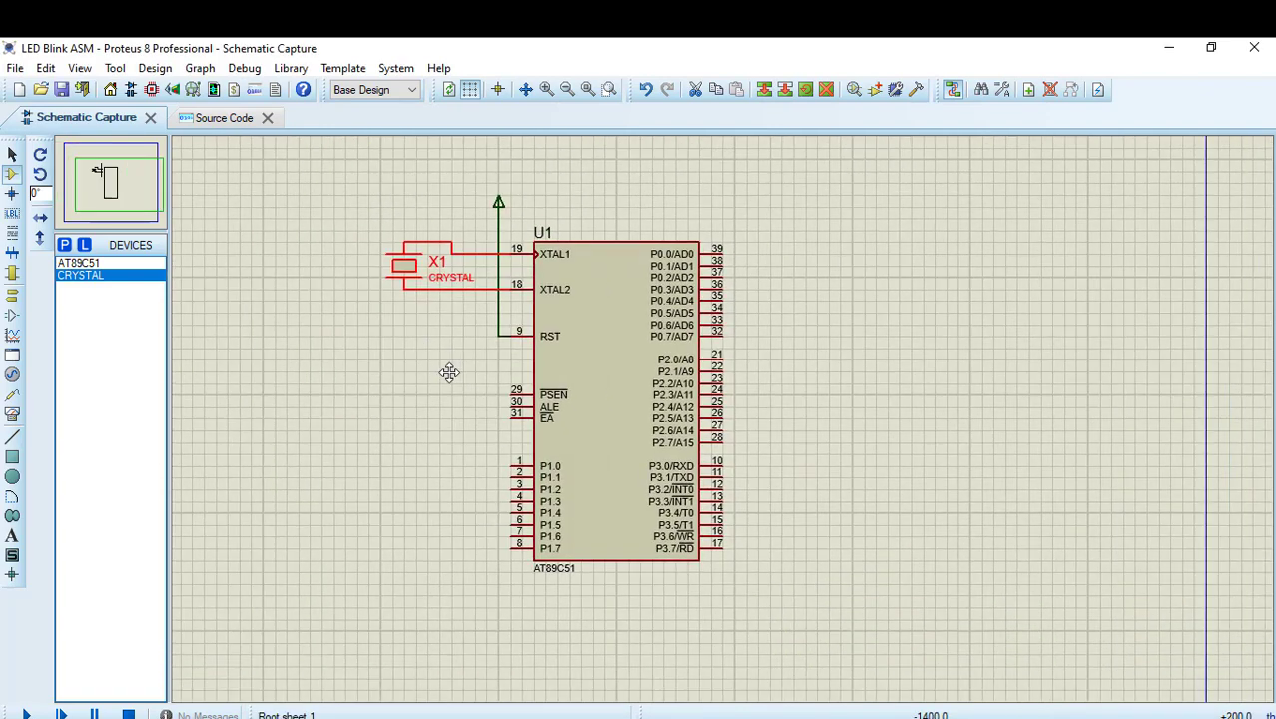
{"action": "left_click", "coordinate": [63, 244]}
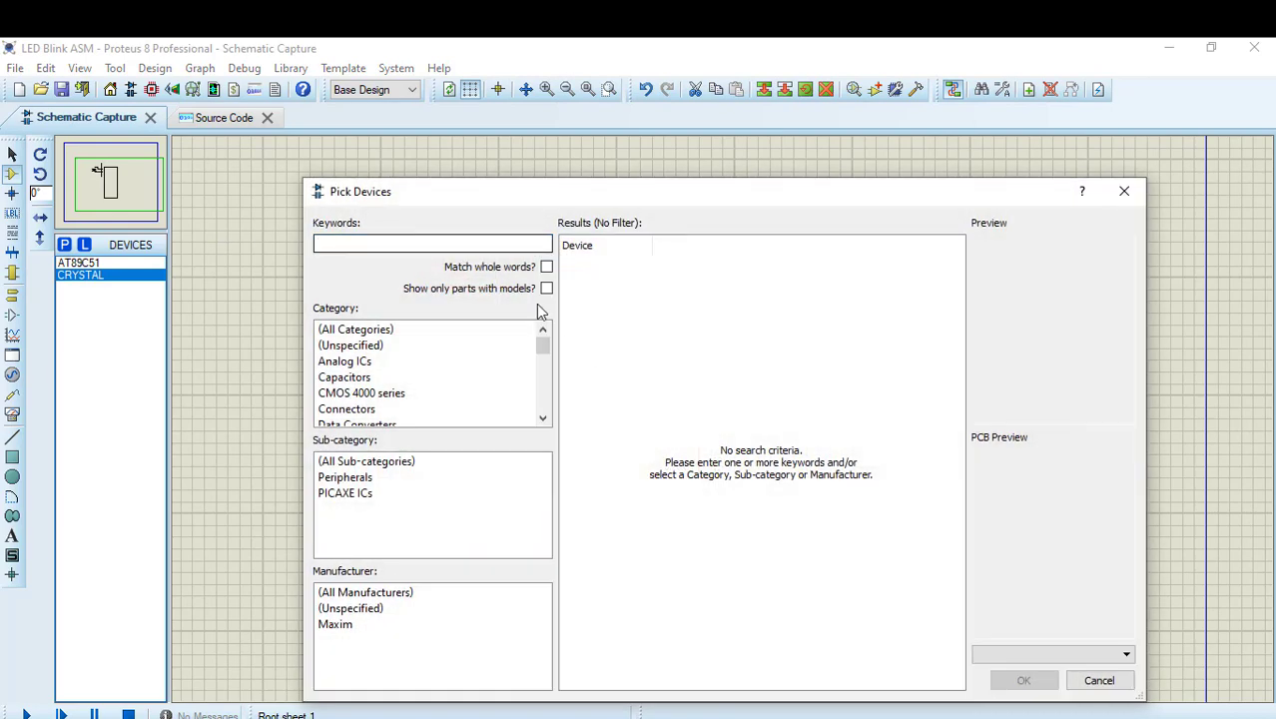
{"action": "type", "text": "led green"}
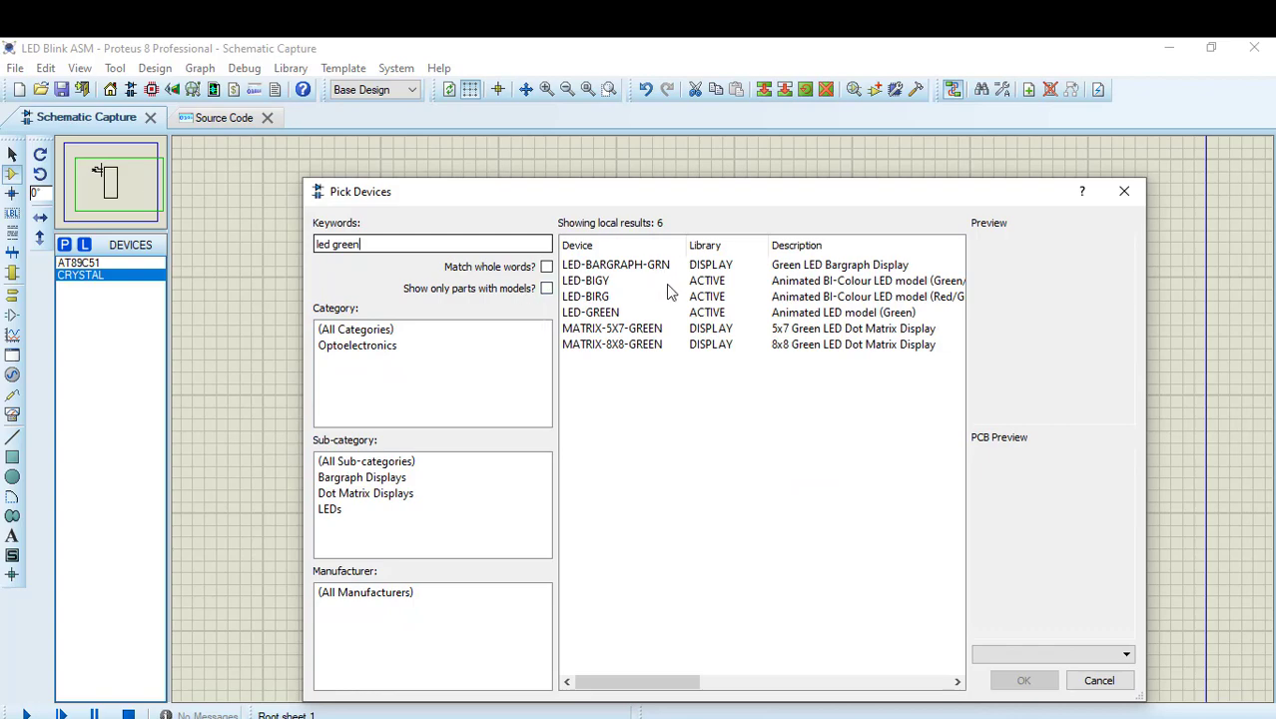
{"action": "left_click", "coordinate": [597, 314]}
{"action": "left_click", "coordinate": [1024, 681]}
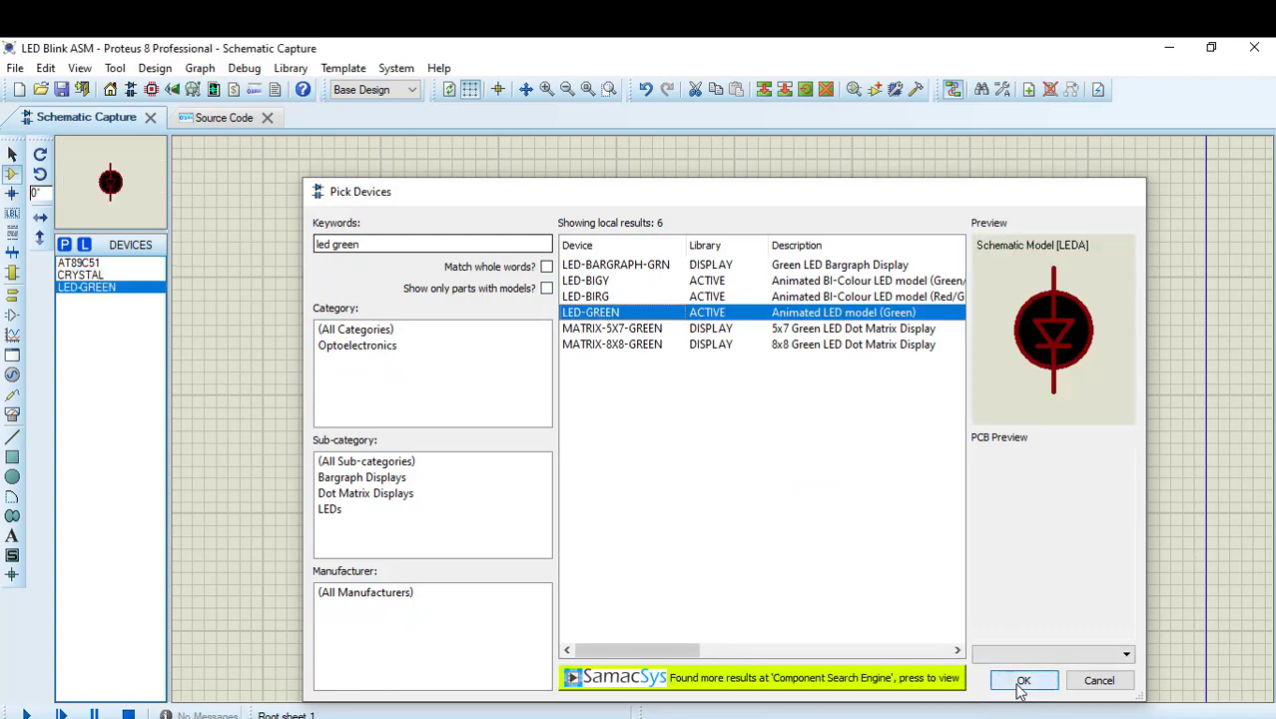
Step: Place the green LED beside U1's port 2 pins
{"action": "scroll", "coordinate": [724, 405], "scroll_direction": "up", "scroll_amount": 4}
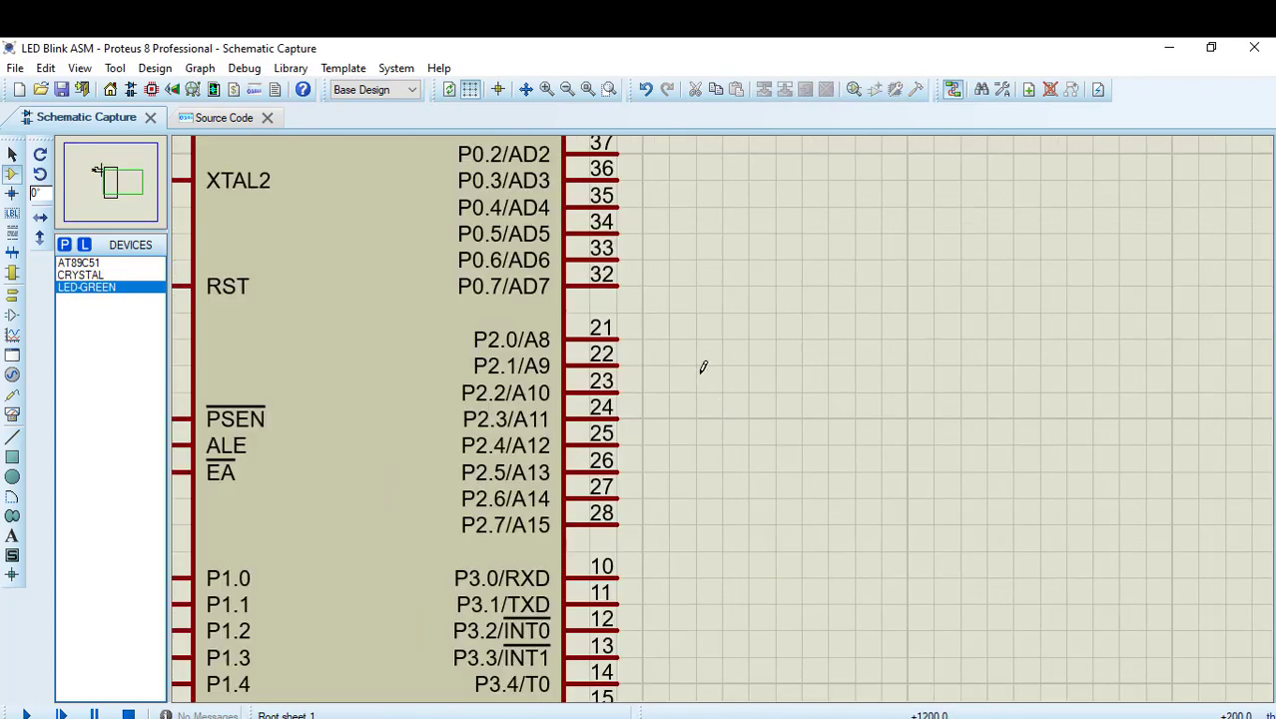
{"action": "left_click", "coordinate": [693, 388]}
{"action": "left_click", "coordinate": [696, 392]}
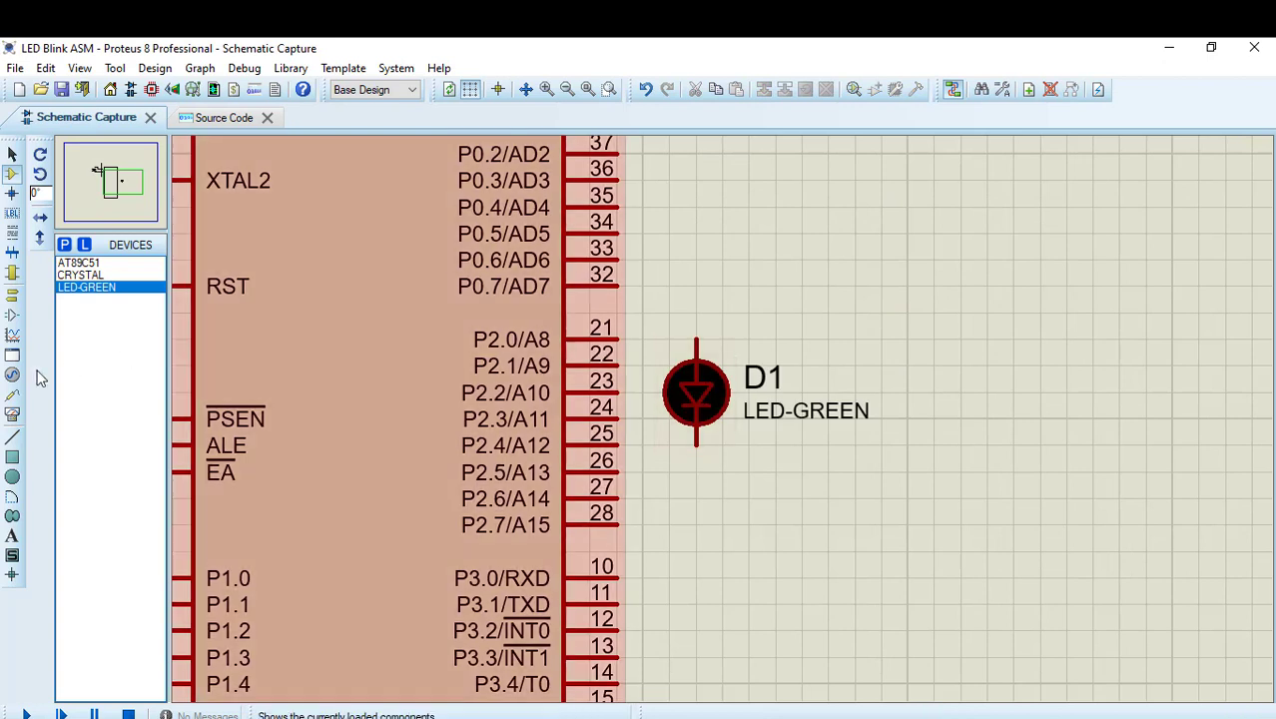
Step: Place a ground terminal below the green LED and wire it to the LED's lower terminal
{"action": "left_click", "coordinate": [12, 296]}
{"action": "left_click", "coordinate": [82, 325]}
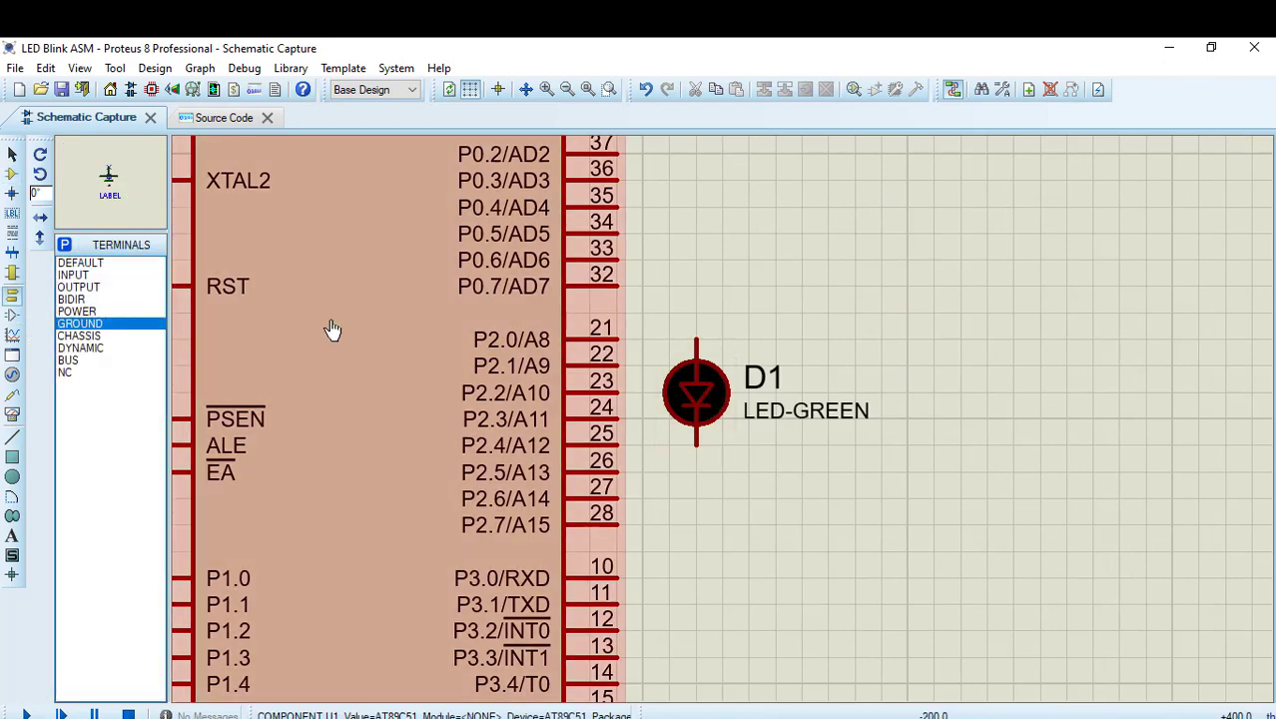
{"action": "left_click", "coordinate": [696, 499]}
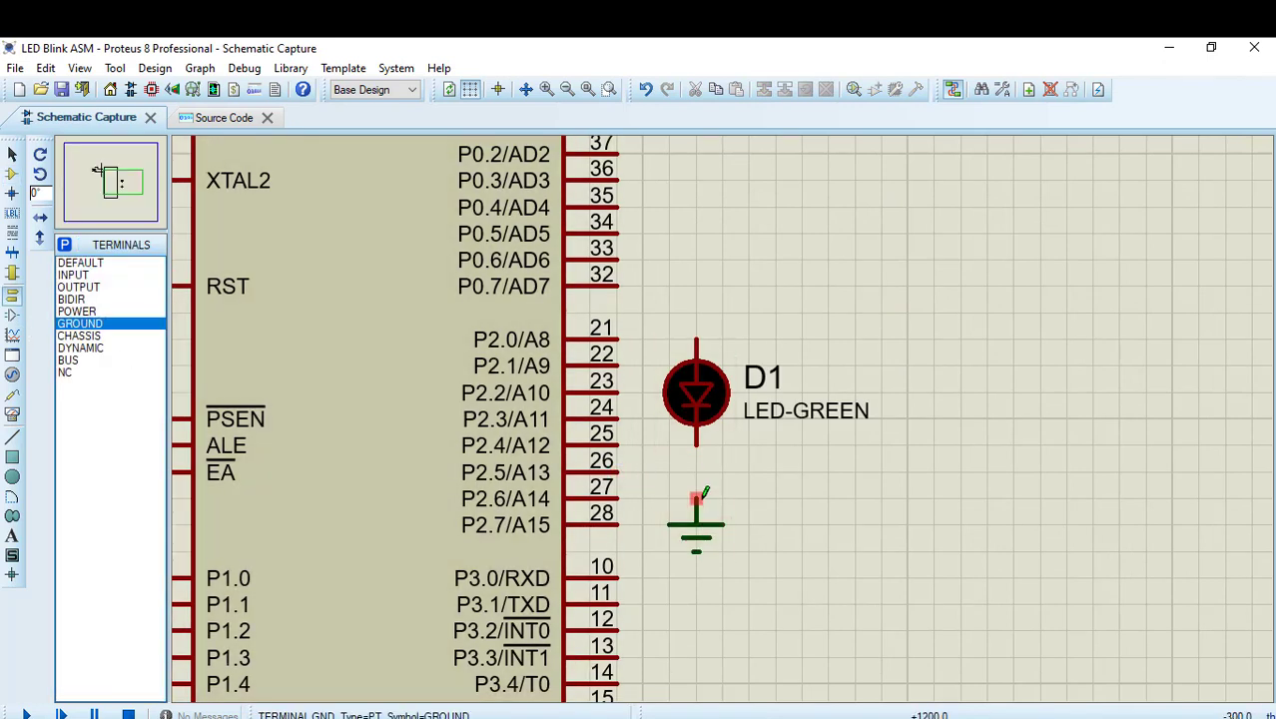
{"action": "left_click", "coordinate": [696, 499]}
{"action": "left_click", "coordinate": [696, 444]}
Step: Wire the green LED's upper terminal to U1's P2.0 pin (pin 21)
{"action": "left_click", "coordinate": [699, 339]}
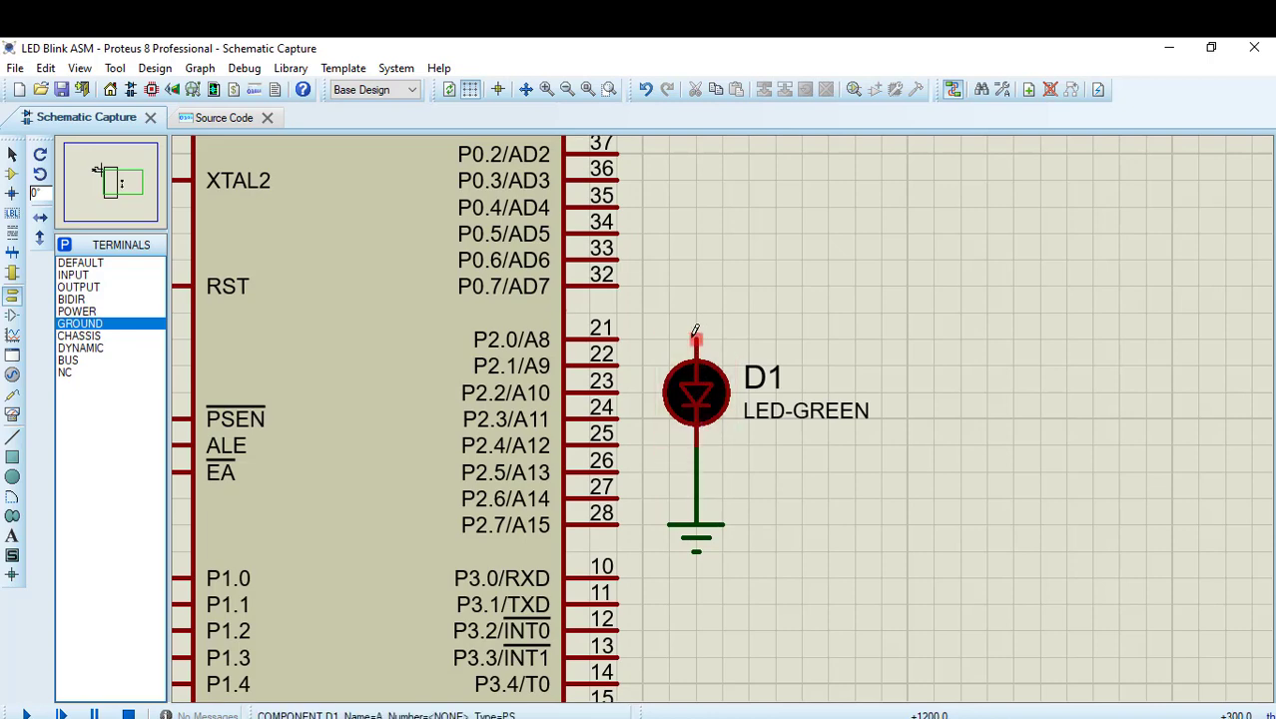
{"action": "left_click", "coordinate": [617, 340]}
{"action": "scroll", "coordinate": [400, 355], "scroll_direction": "down", "scroll_amount": 2}
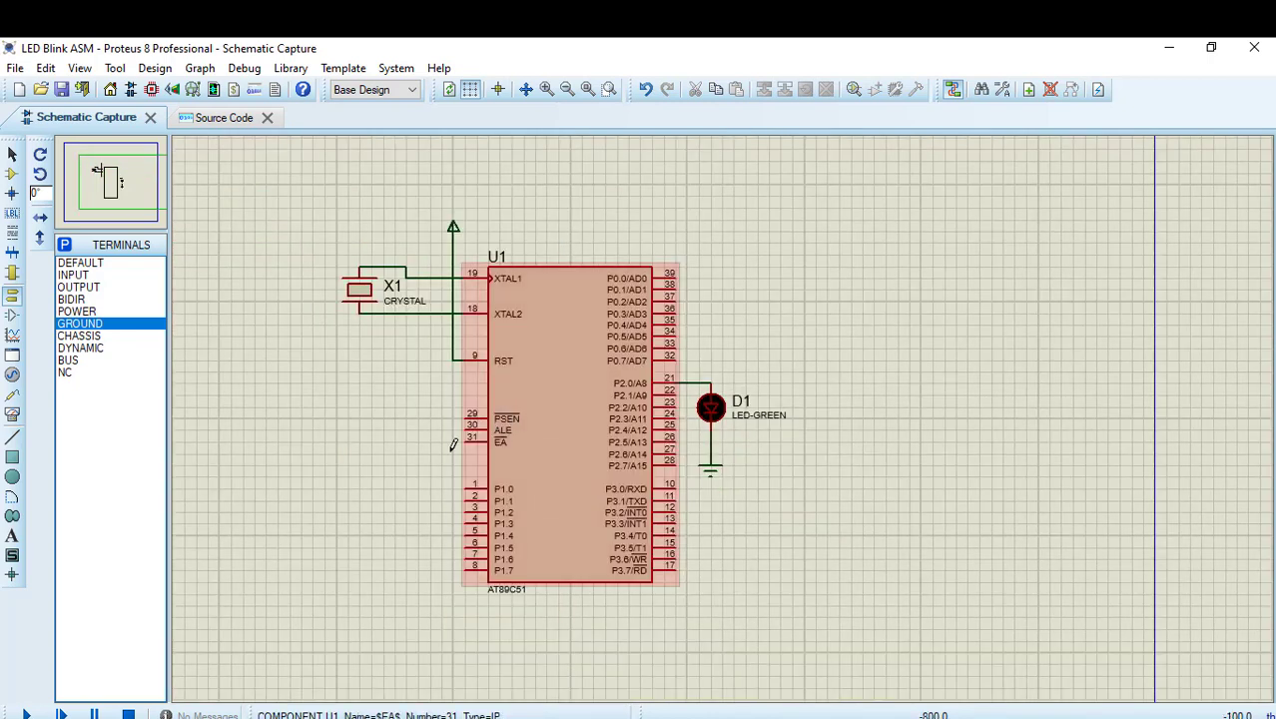
Step: Begin main.asm with "ORG 00h", followed by a MAIN label with "CLR RS0" and "CLR RS1"
{"action": "left_click", "coordinate": [211, 120]}
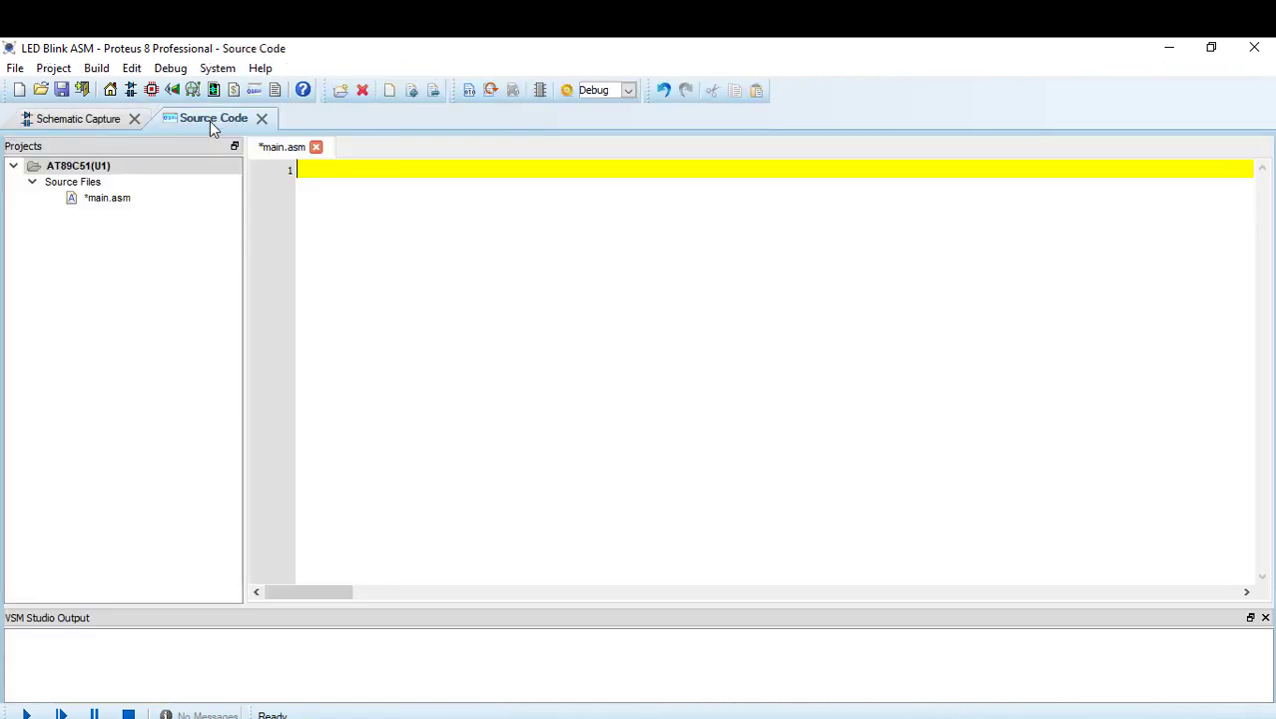
{"action": "type", "text": "ORG "}
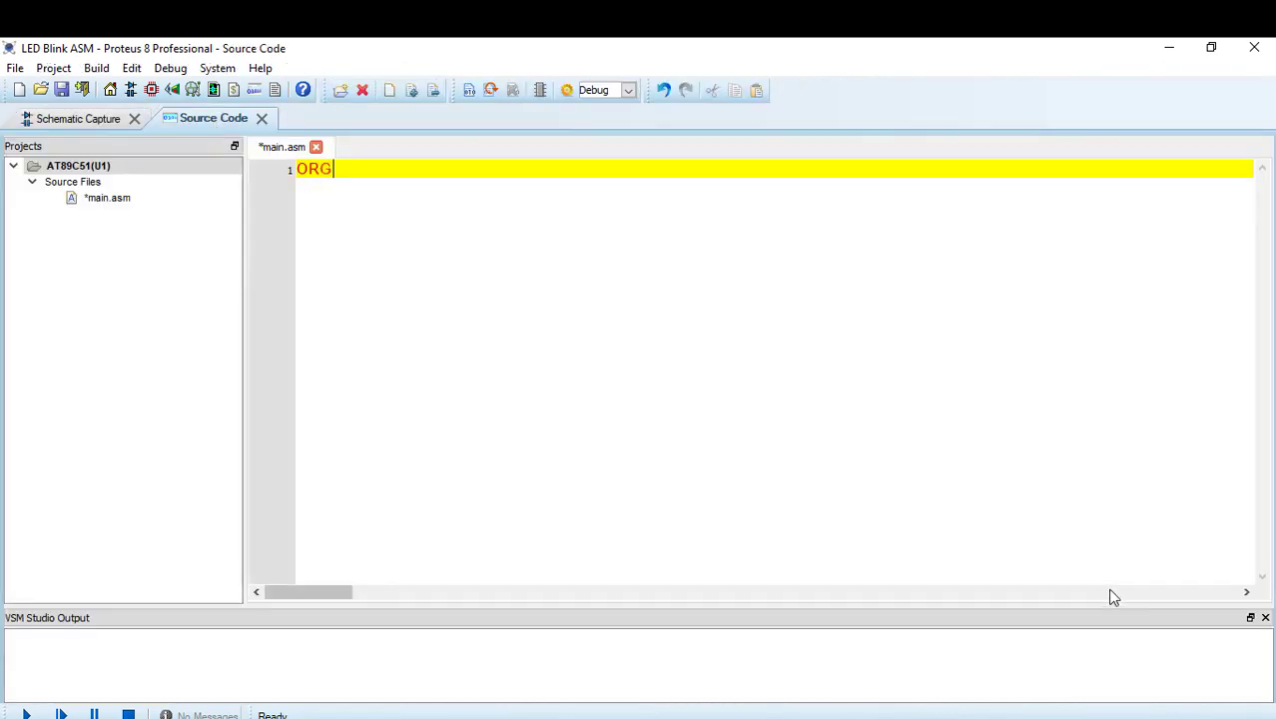
{"action": "type", "text": "00h"}
{"action": "key", "text": "Return"}
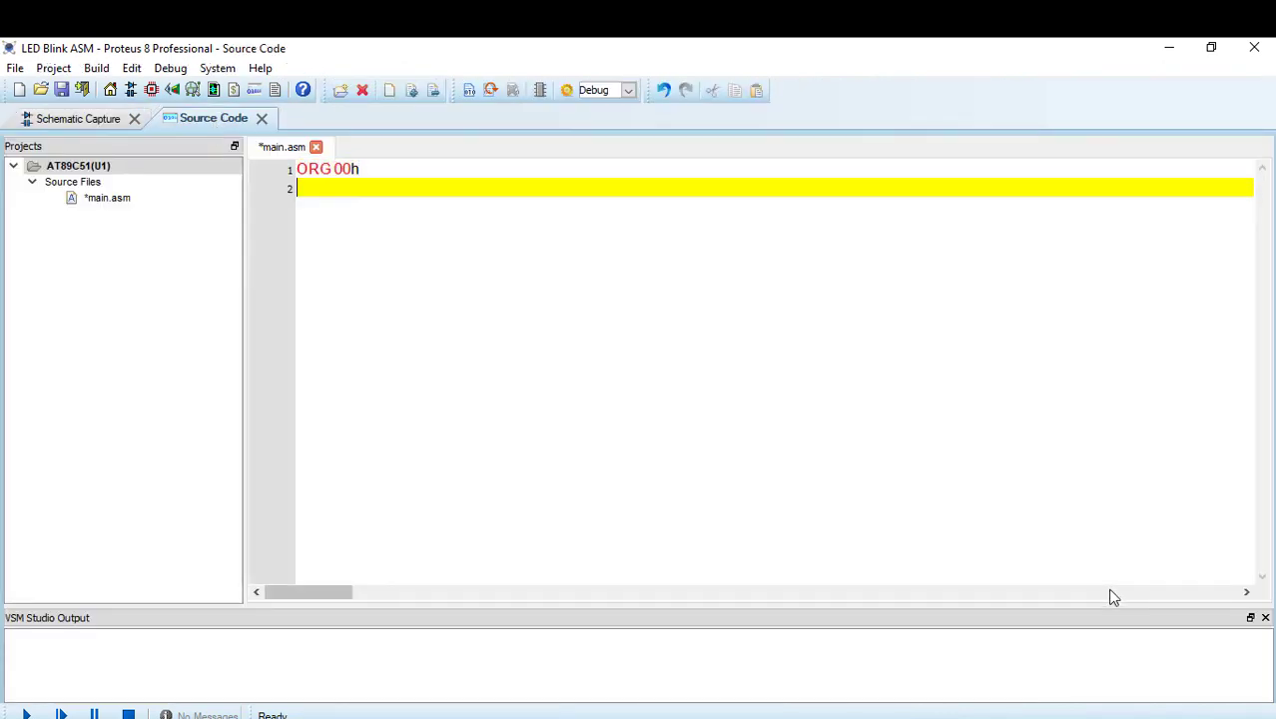
{"action": "type", "text": "MAIN: CLR"}
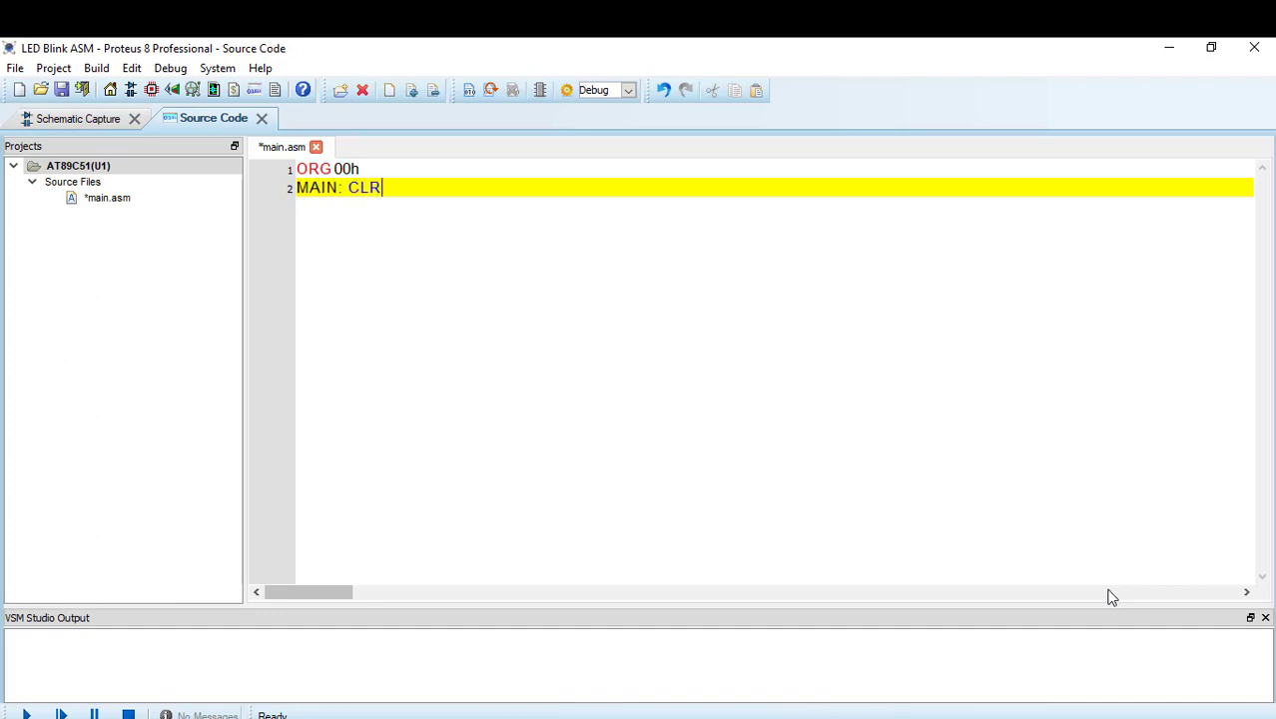
{"action": "type", "text": "RS0"}
{"action": "key", "text": "Return"}
{"action": "type", "text": "C"}
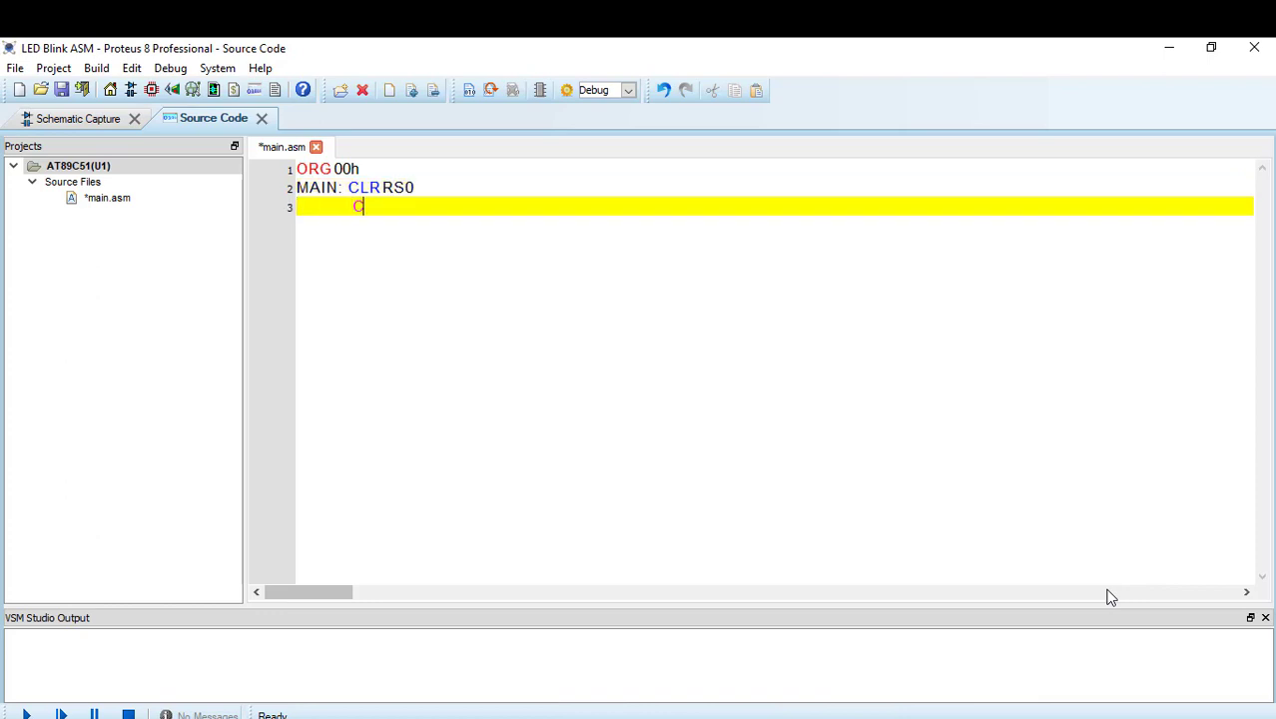
{"action": "type", "text": "LR RS1"}
{"action": "key", "text": "Return"}
{"action": "key", "text": "Return"}
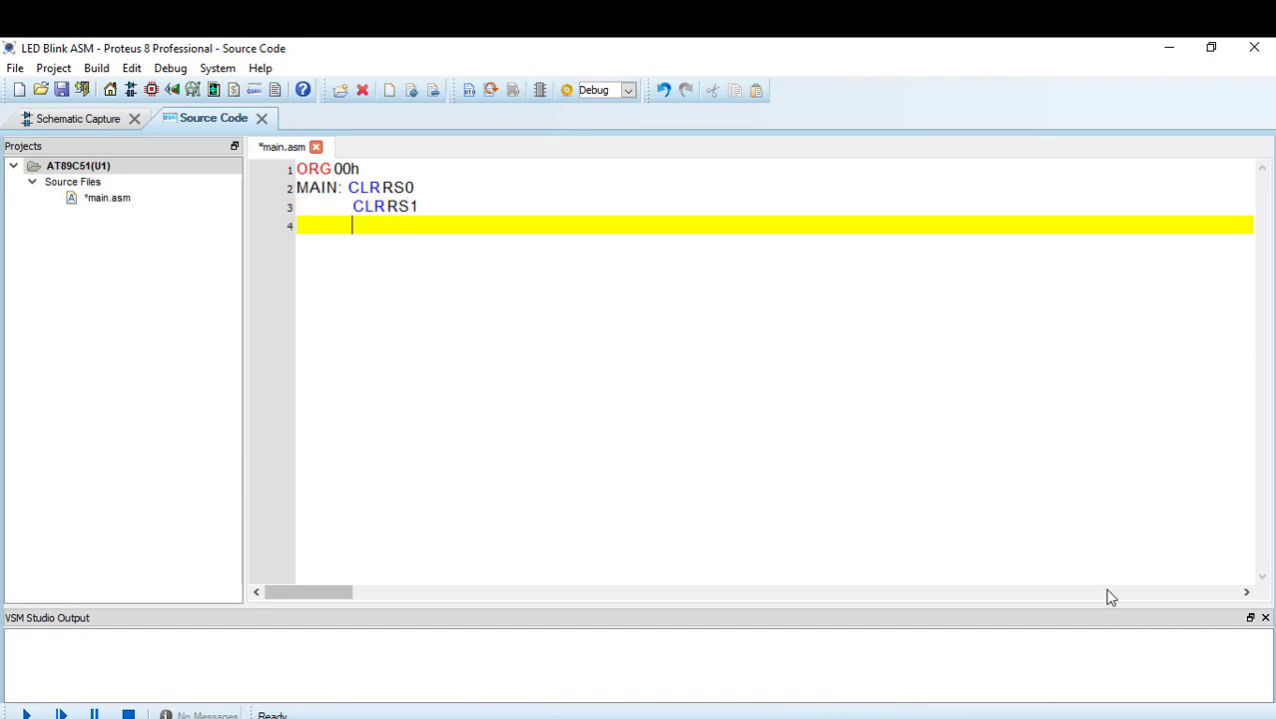
Step: Add an RPT loop to main.asm containing "CPL P2.0", "CALL DELAY" and "SJMP RPT"
{"action": "type", "text": "RPT:"}
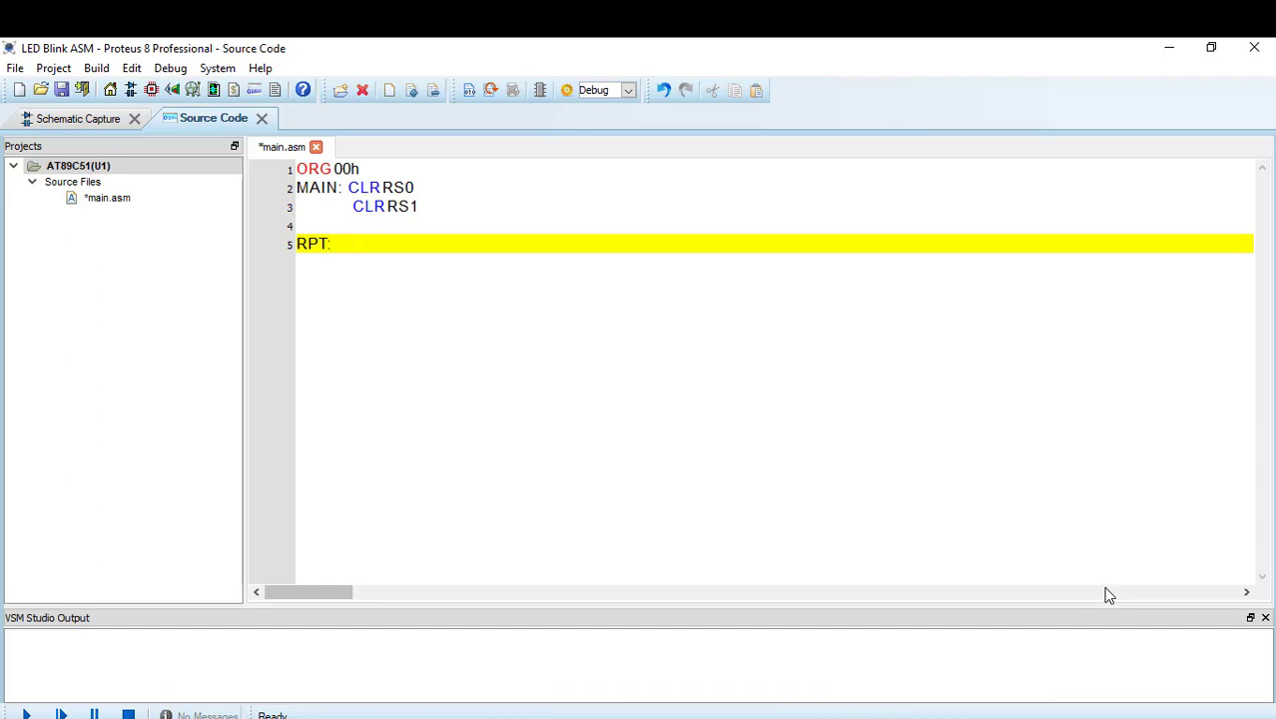
{"action": "type", "text": "L P2.0"}
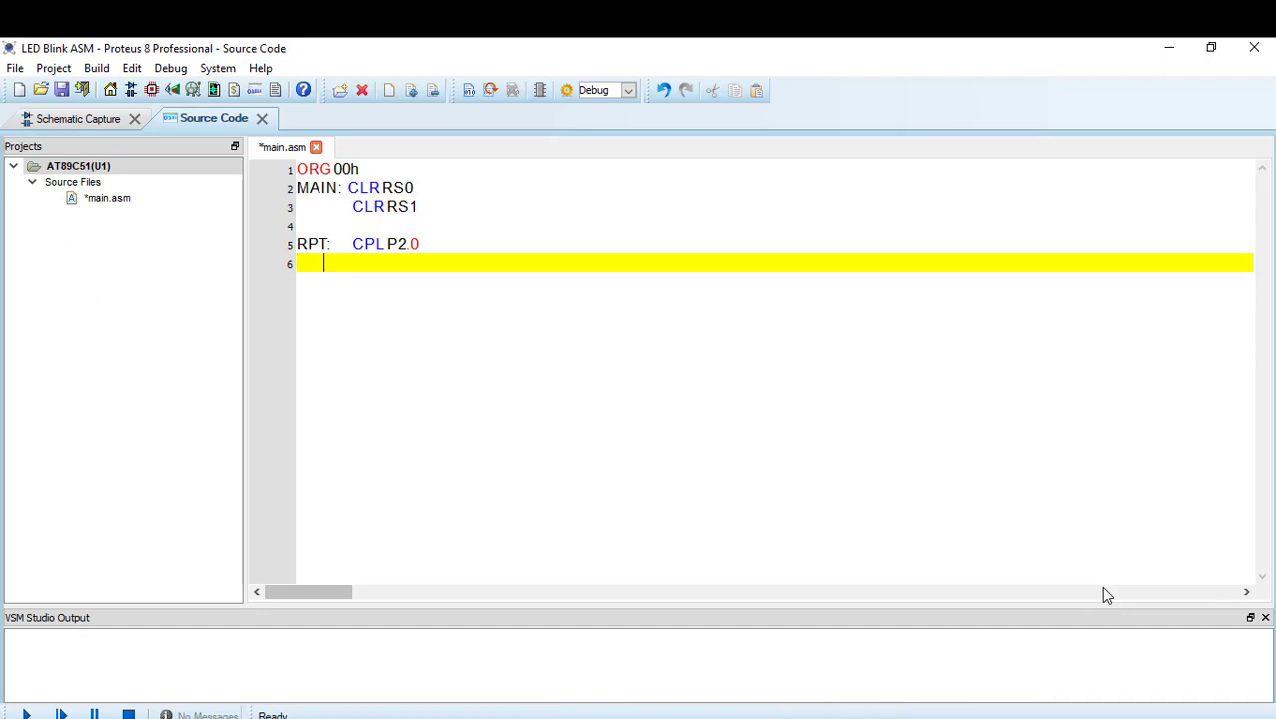
{"action": "type", "text": "CALL DELA"}
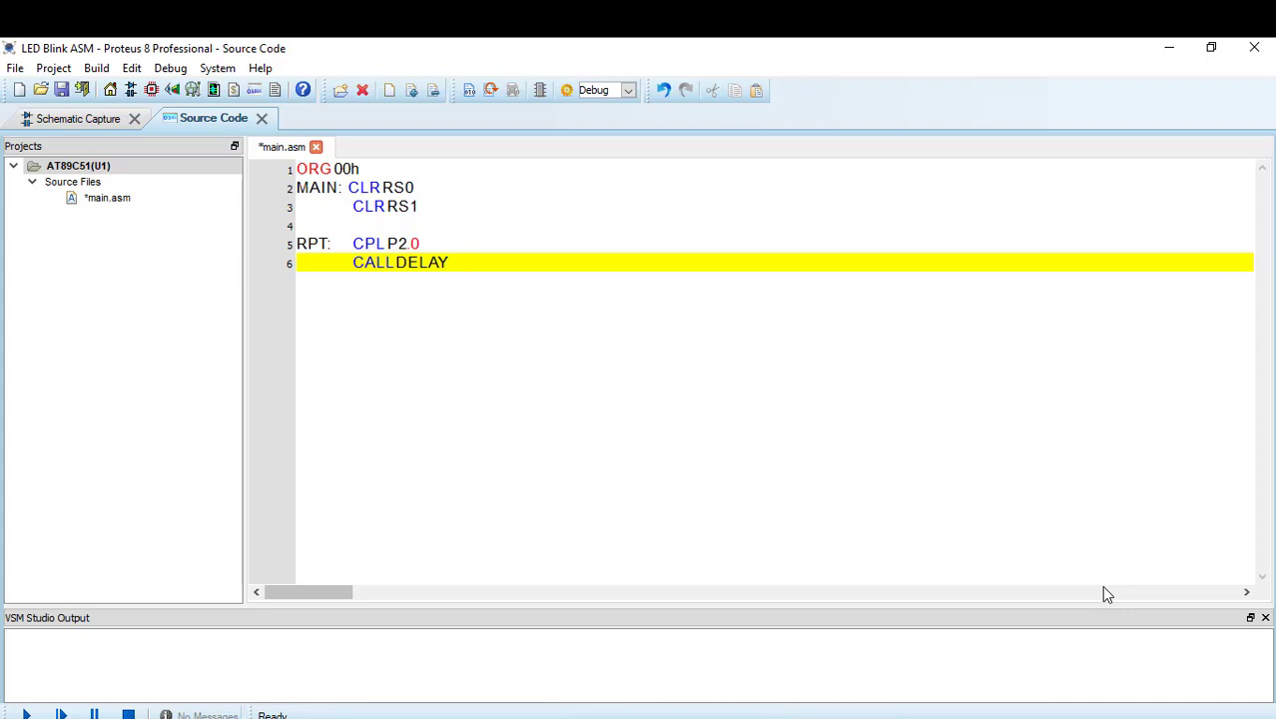
{"action": "type", "text": "Y"}
{"action": "key", "text": "Caps_Lock"}
{"action": "key", "text": "Return"}
{"action": "type", "text": "S"}
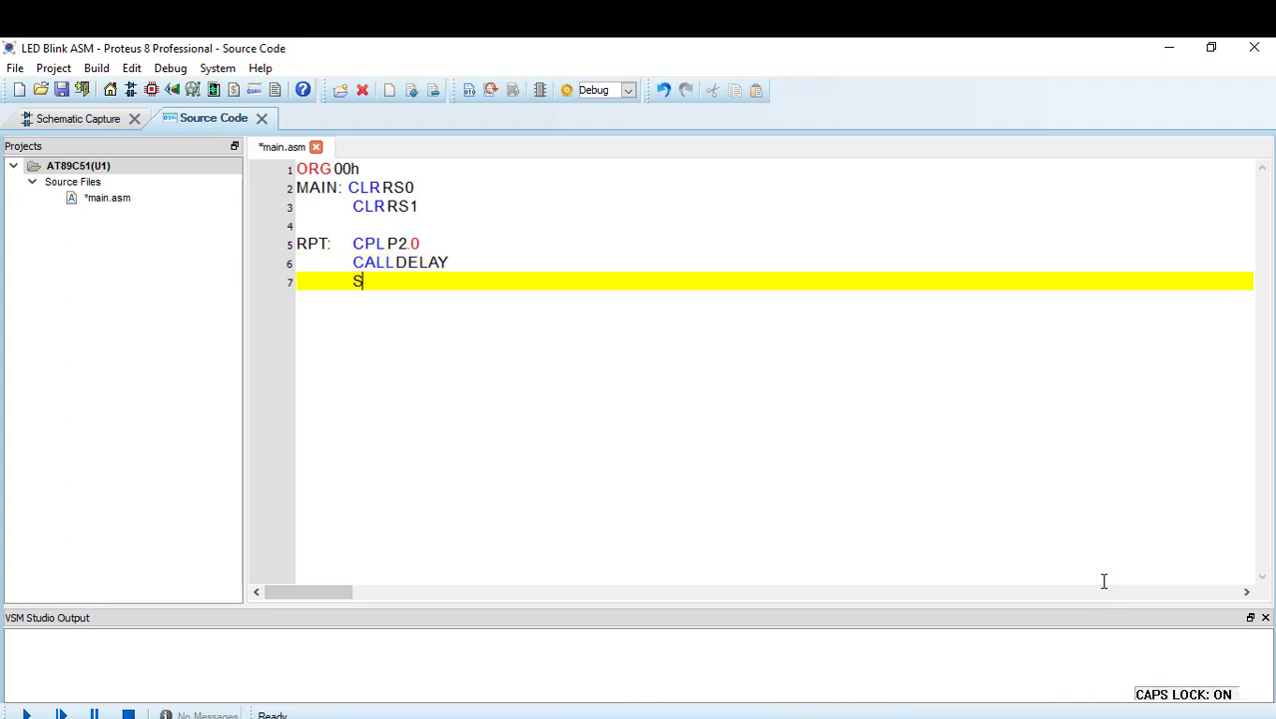
{"action": "type", "text": "JMP RPT"}
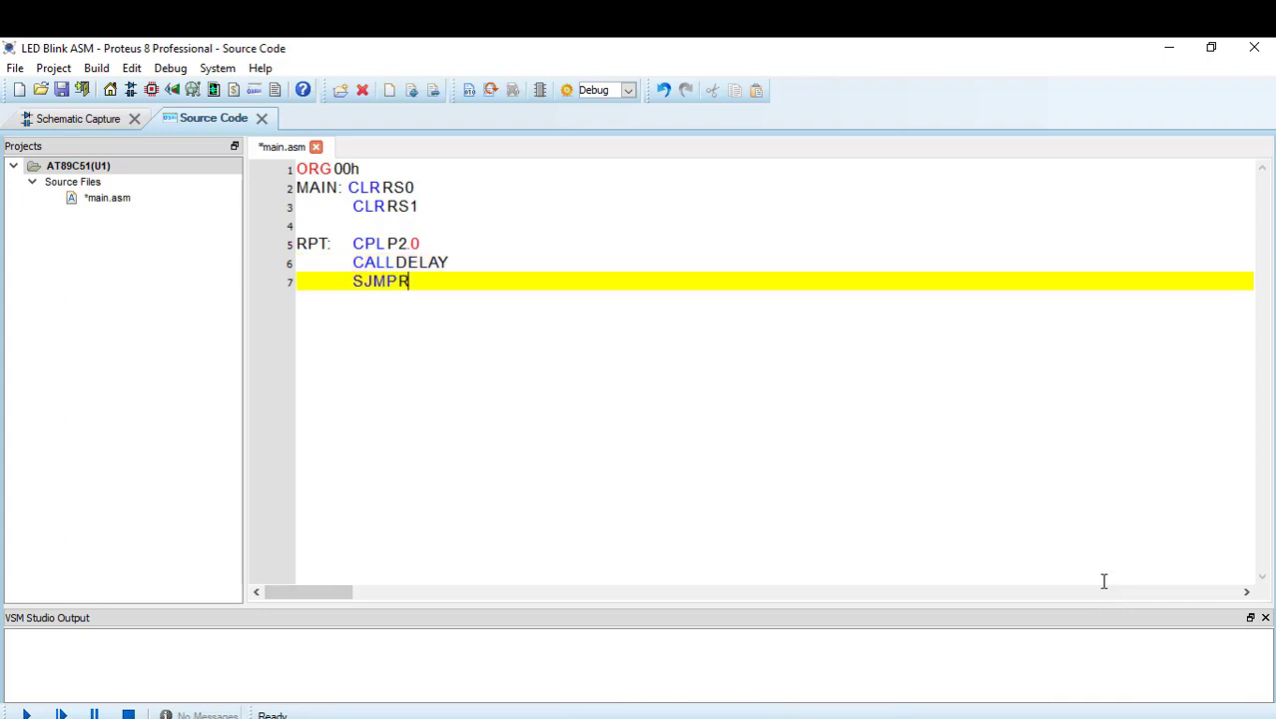
{"action": "key", "text": "Return"}
{"action": "key", "text": "Return"}
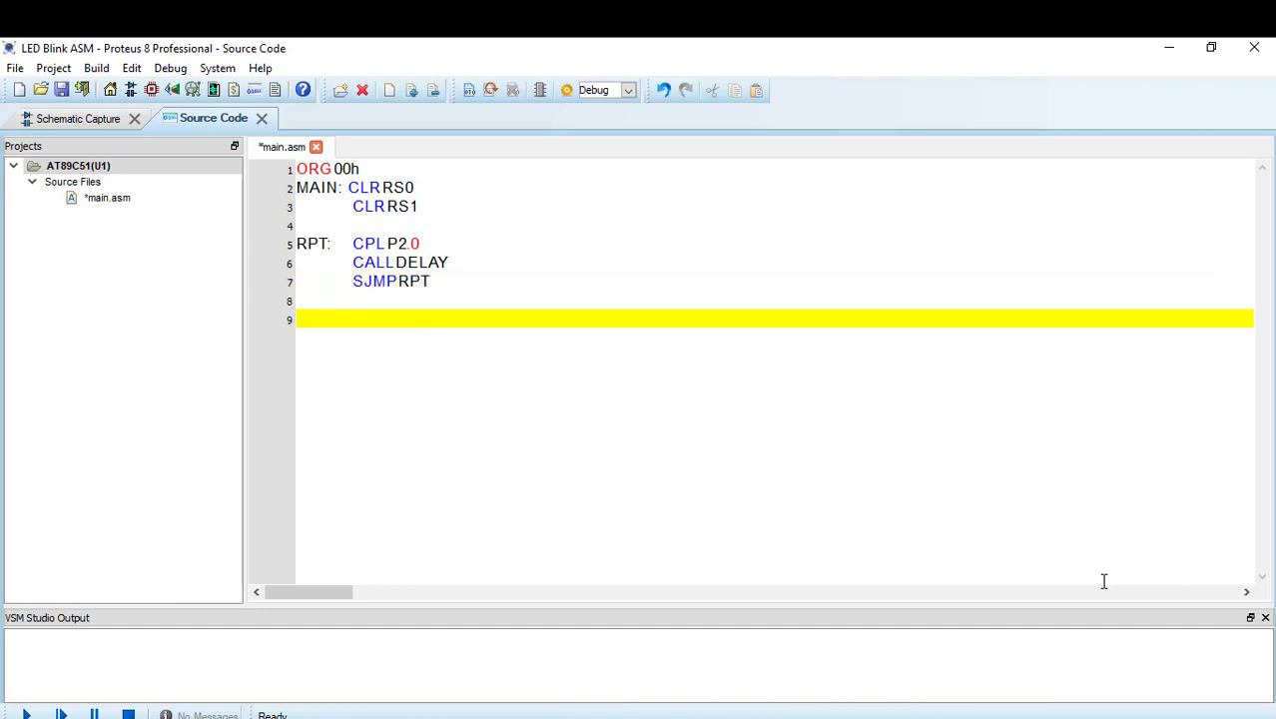
Step: Start the delay routine below the loop with "ORG 100h" and "DELAY: MOV R5,#0FFH"
{"action": "type", "text": "ORG 100"}
{"action": "key", "text": "Caps_Lock"}
{"action": "type", "text": "h"}
{"action": "key", "text": "Return"}
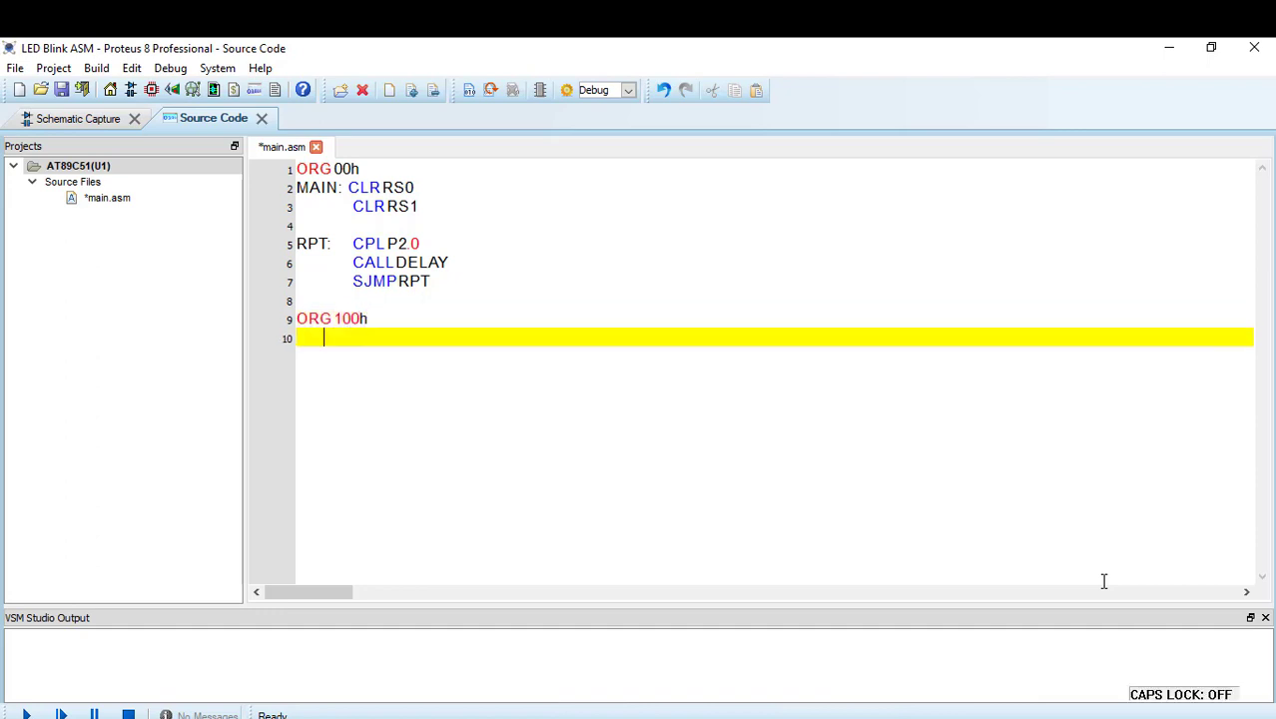
{"action": "key", "text": "BackSpace"}
{"action": "key", "text": "Caps_Lock"}
{"action": "type", "text": "DELAY"}
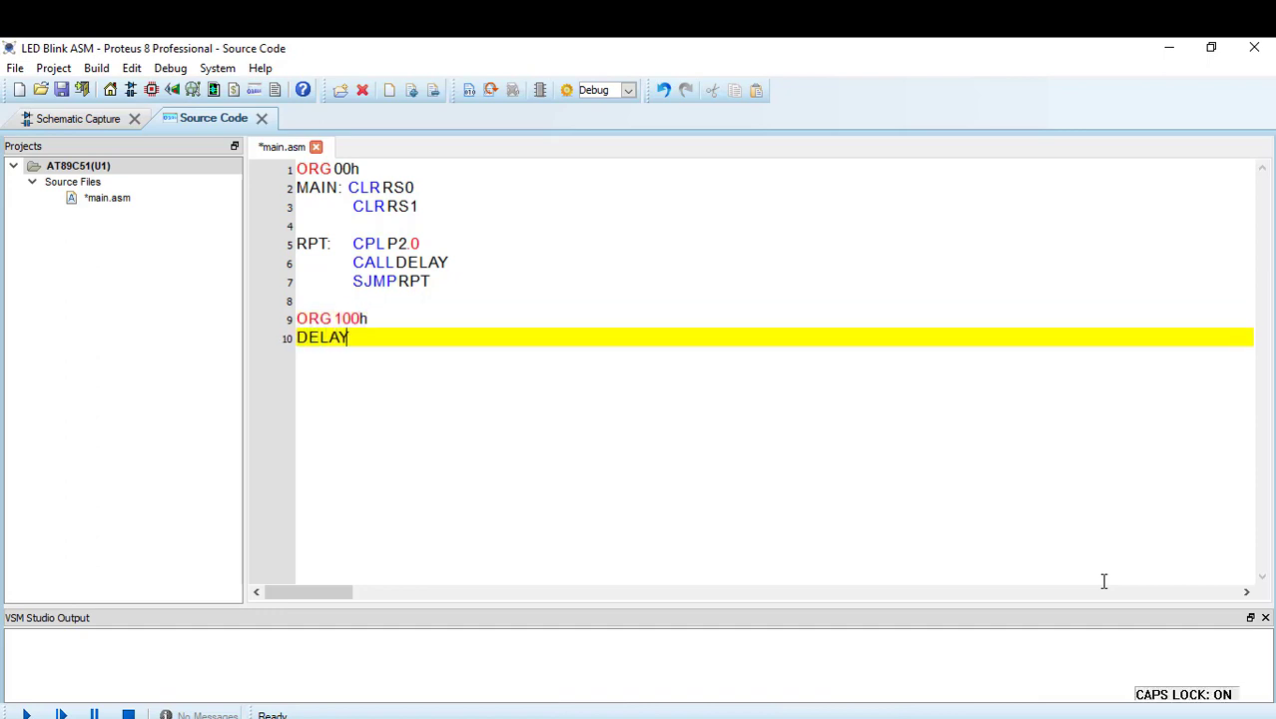
{"action": "type", "text": ": M"}
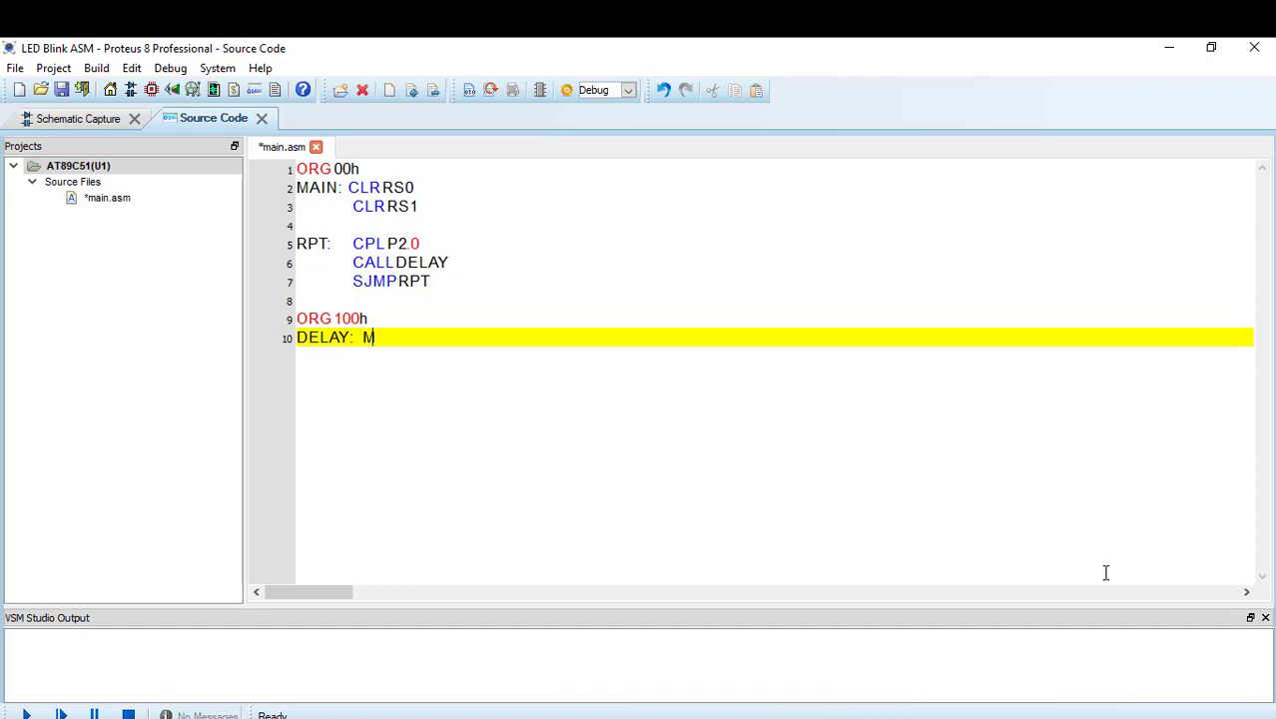
{"action": "type", "text": "OV R5,#0FFH"}
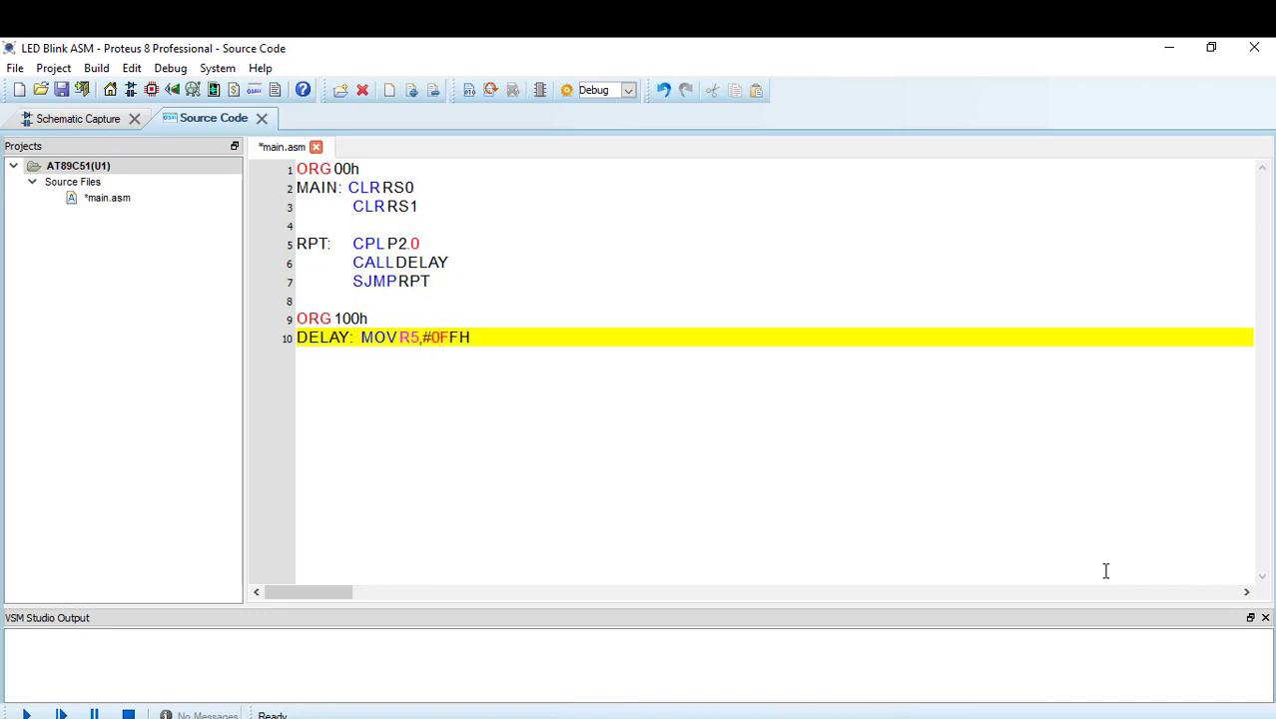
Step: Complete the delay routine with "HERE: DJNZ R5,HERE" and "RET", and close the program with "END"
{"action": "key", "text": "Return"}
{"action": "type", "text": "HERE"}
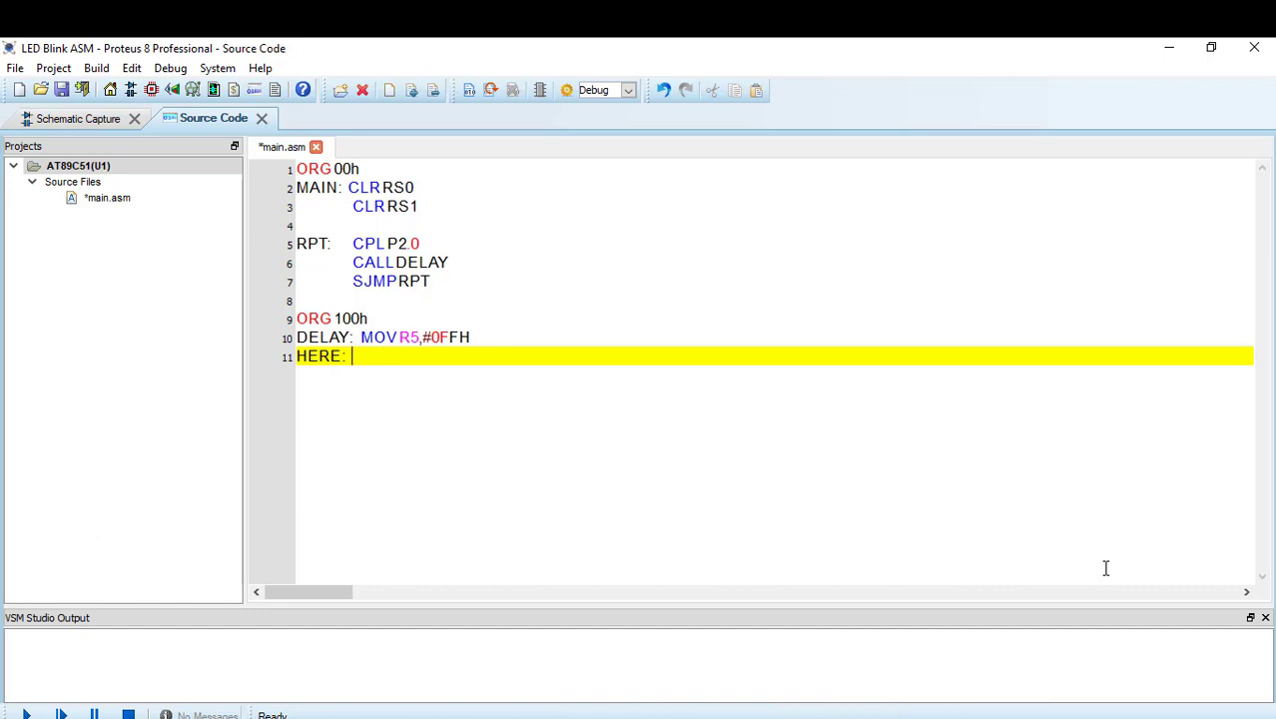
{"action": "type", "text": ":\tDJNZ R5,HERE"}
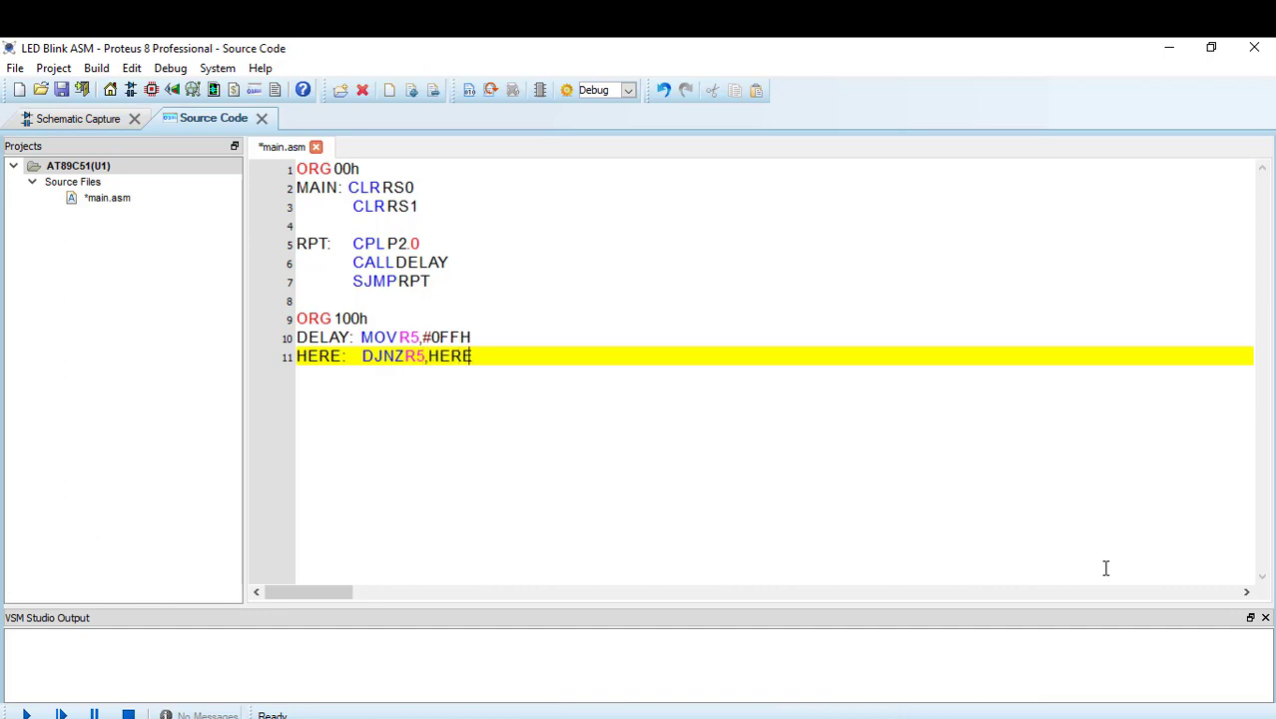
{"action": "key", "text": "Return"}
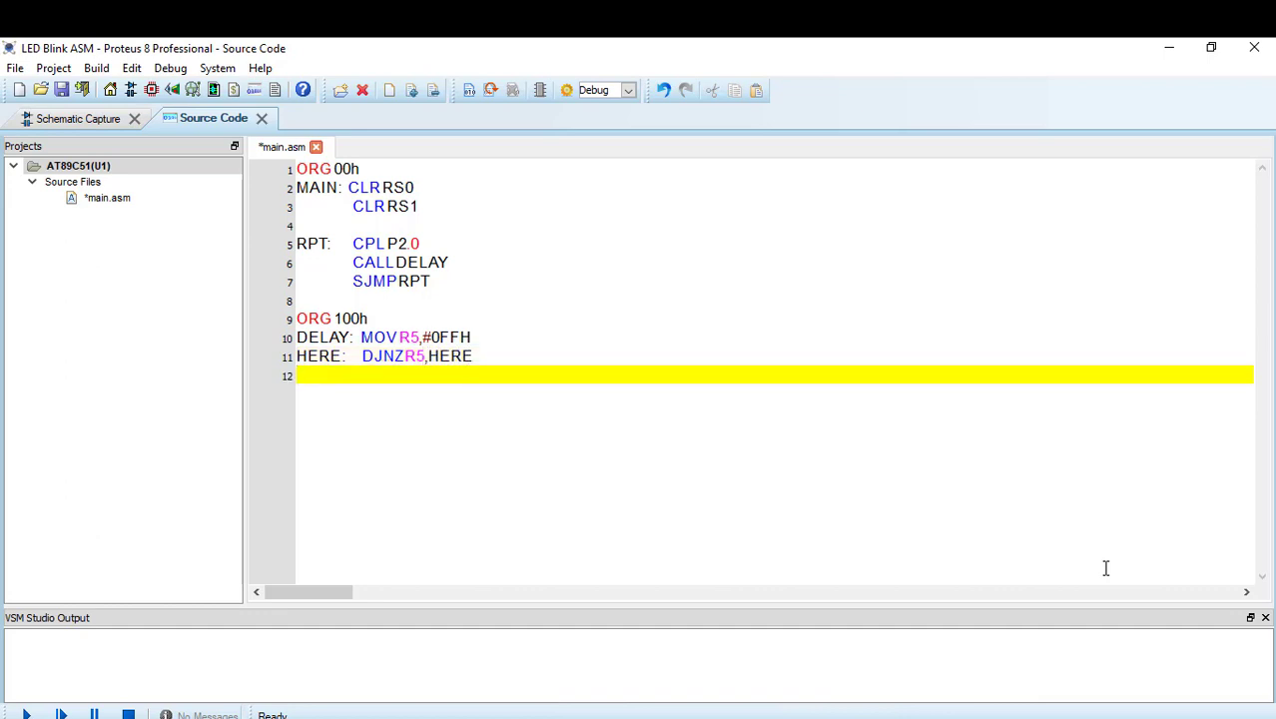
{"action": "type", "text": "RET"}
{"action": "key", "text": "Return"}
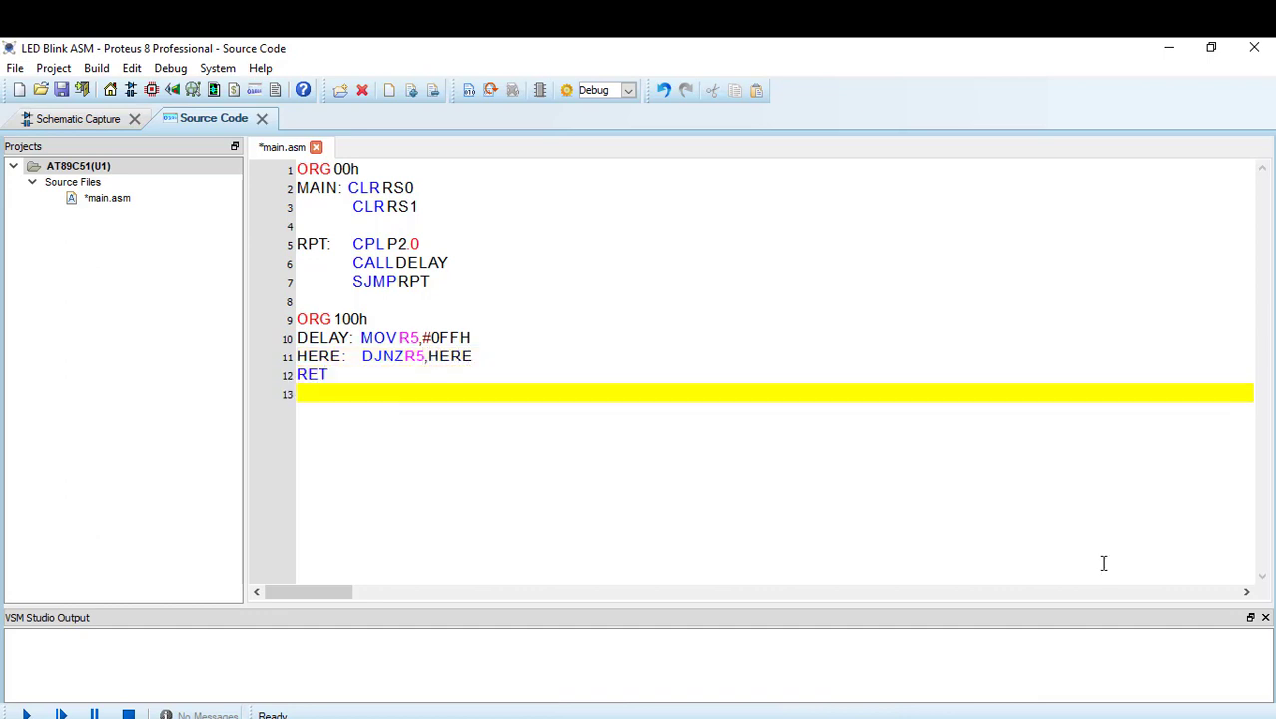
{"action": "type", "text": "END"}
Step: Run the simulation, examine the green LED's blinking on the schematic and stop the simulation
{"action": "left_click", "coordinate": [26, 714]}
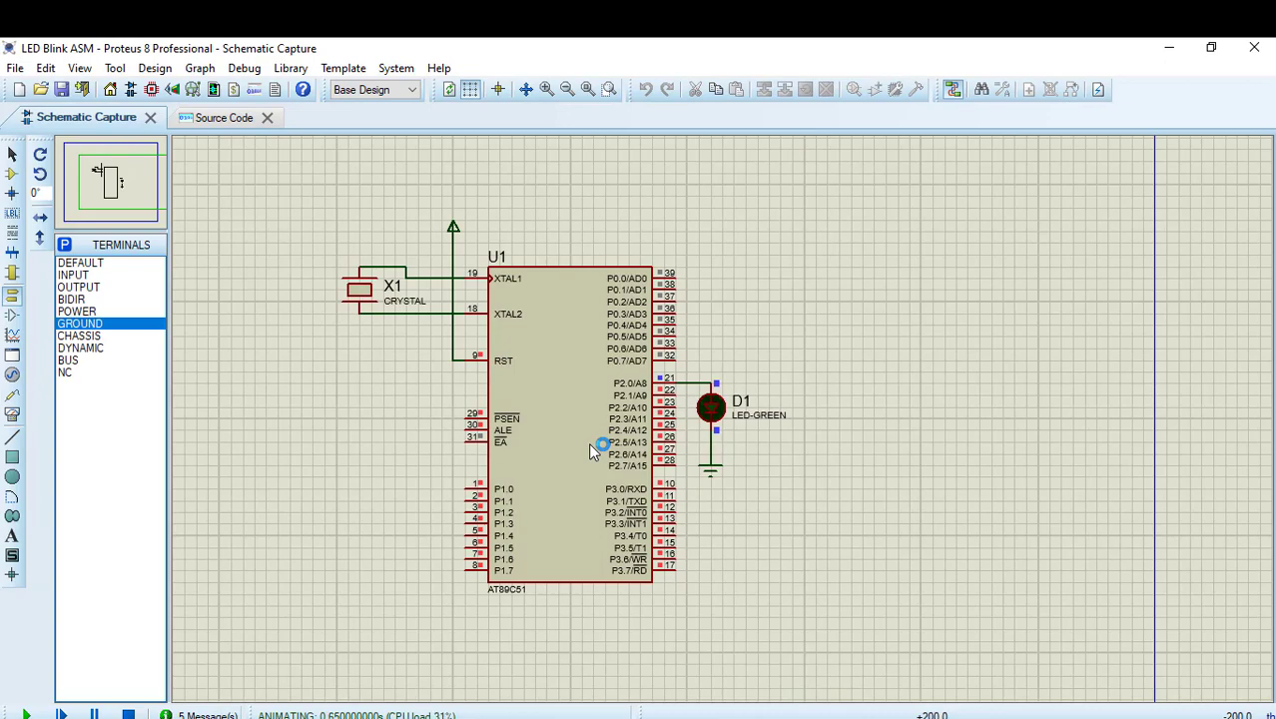
{"action": "scroll", "coordinate": [805, 419], "scroll_direction": "up", "scroll_amount": 1}
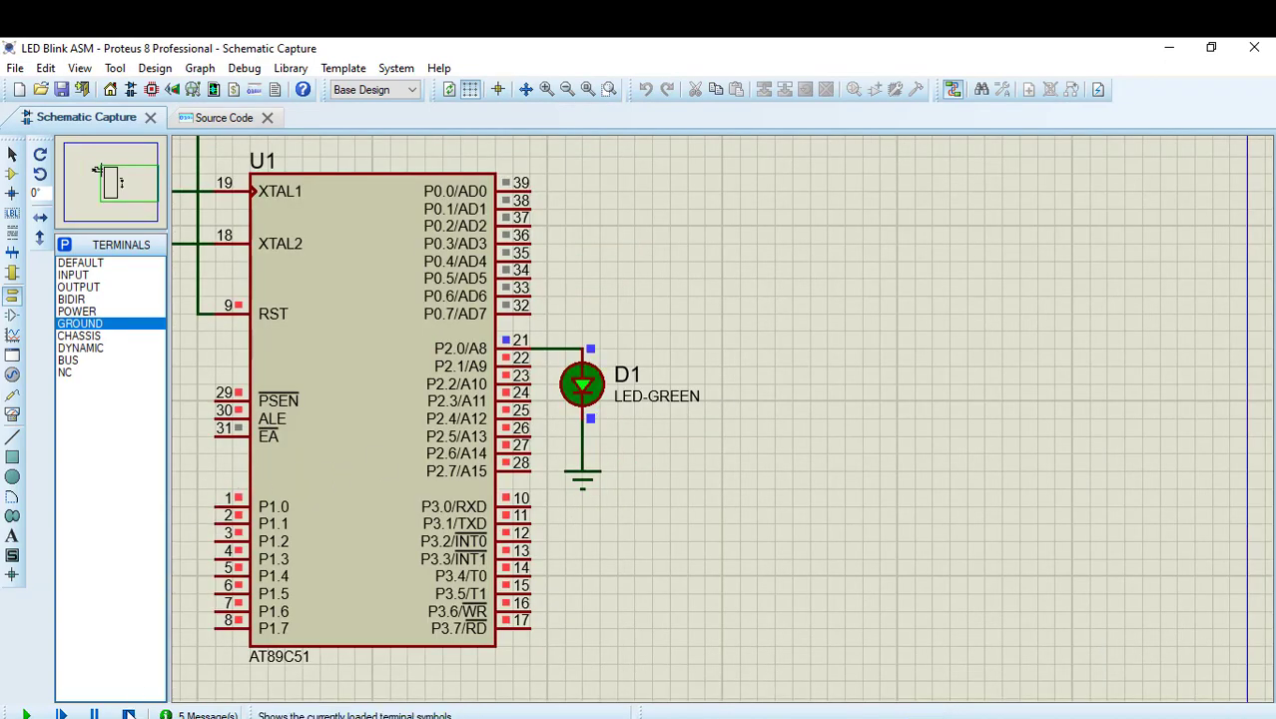
{"action": "left_click", "coordinate": [127, 714]}
Step: Duplicate the "CALL DELAY" line in main.asm's RPT loop three times
{"action": "left_click", "coordinate": [231, 118]}
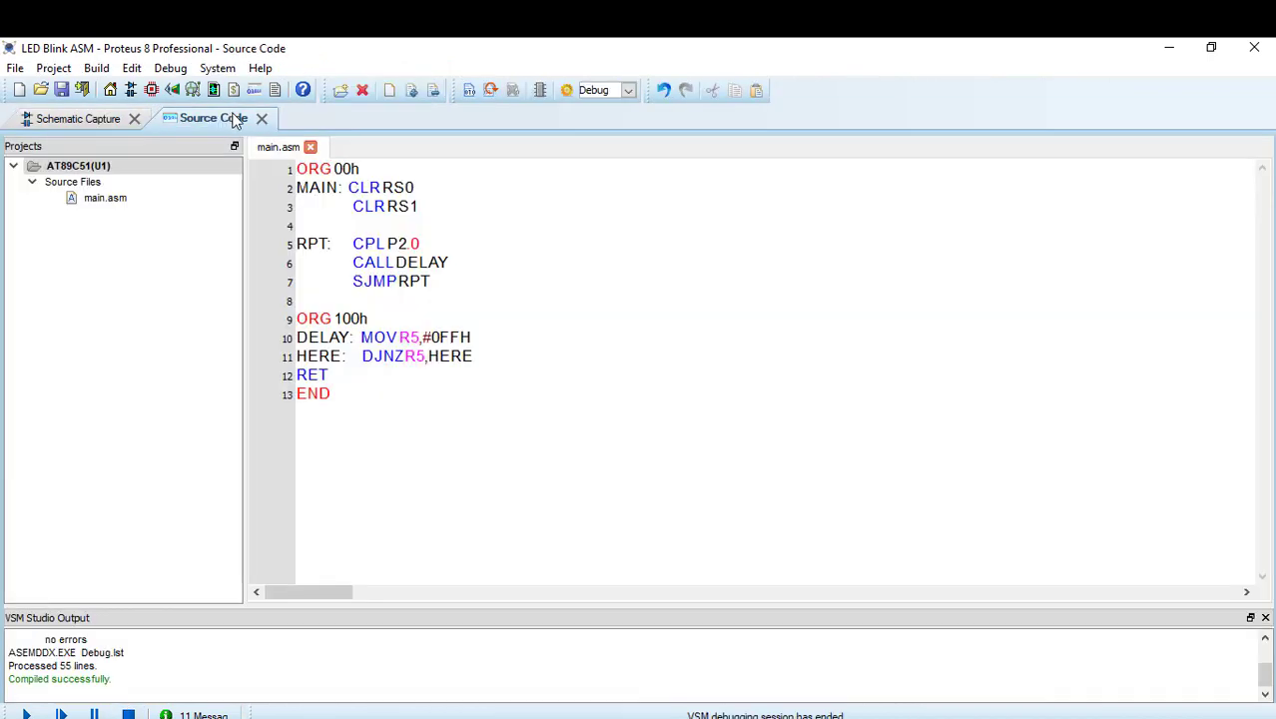
{"action": "left_click", "coordinate": [459, 265]}
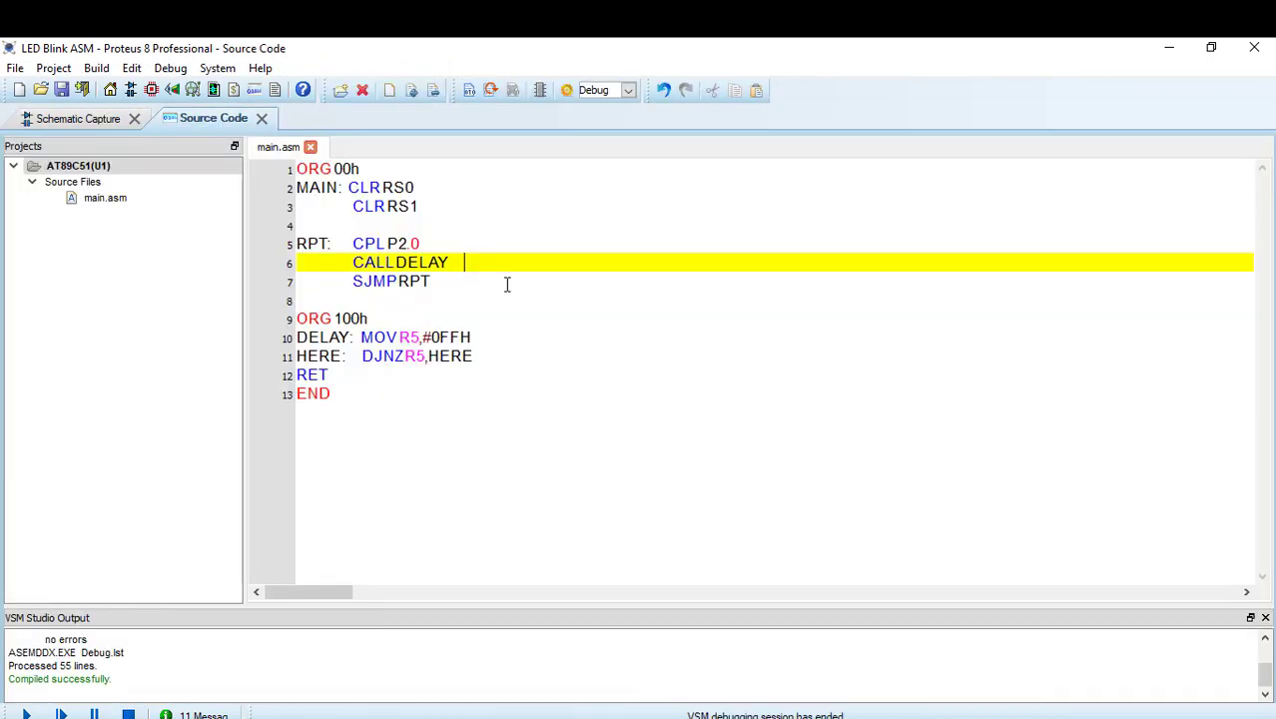
{"action": "key", "text": "ctrl+d"}
{"action": "key", "text": "ctrl+d"}
{"action": "key", "text": "ctrl+d"}
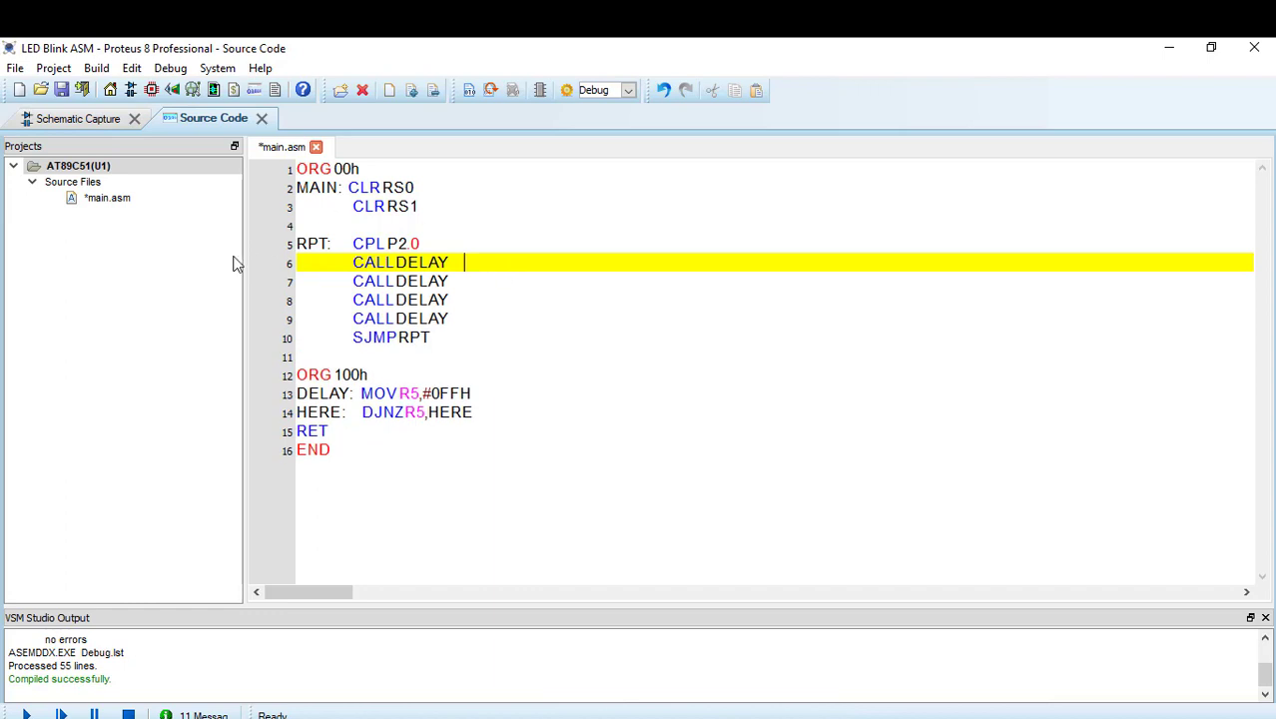
Step: Run the simulation with the repeated delay calls, stop it and look over the source code
{"action": "left_click", "coordinate": [26, 713]}
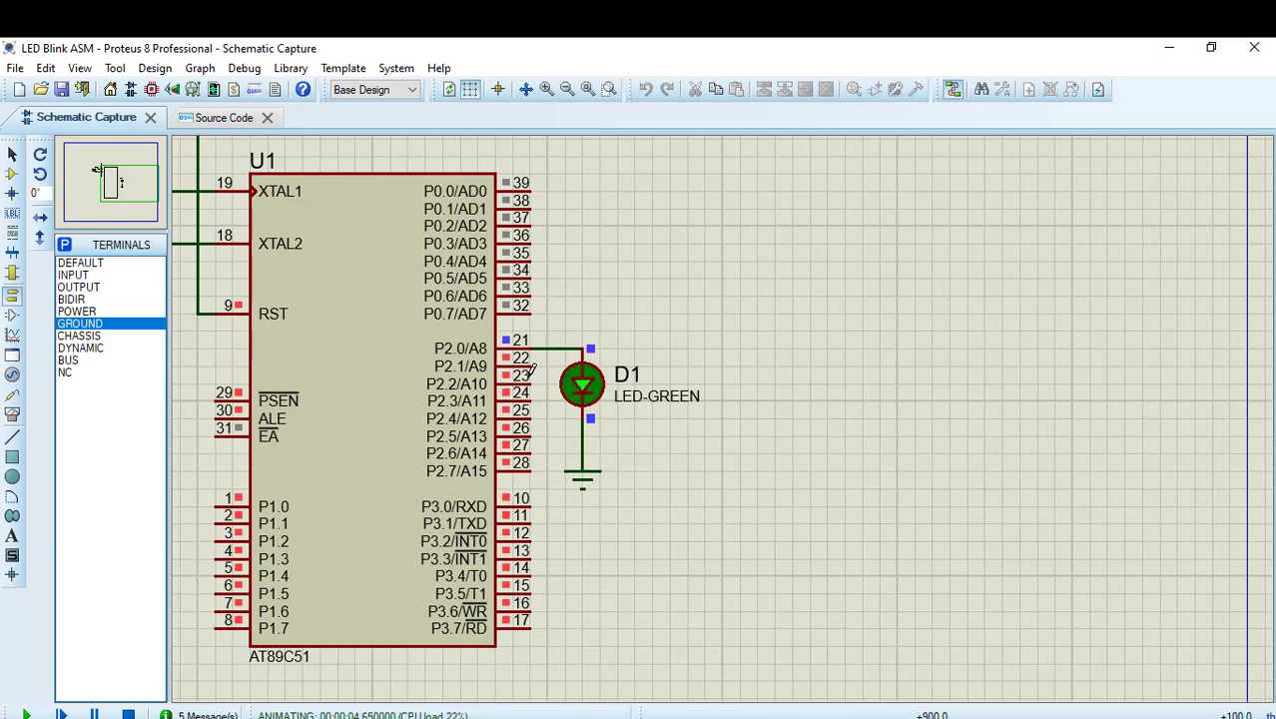
{"action": "left_click", "coordinate": [127, 714]}
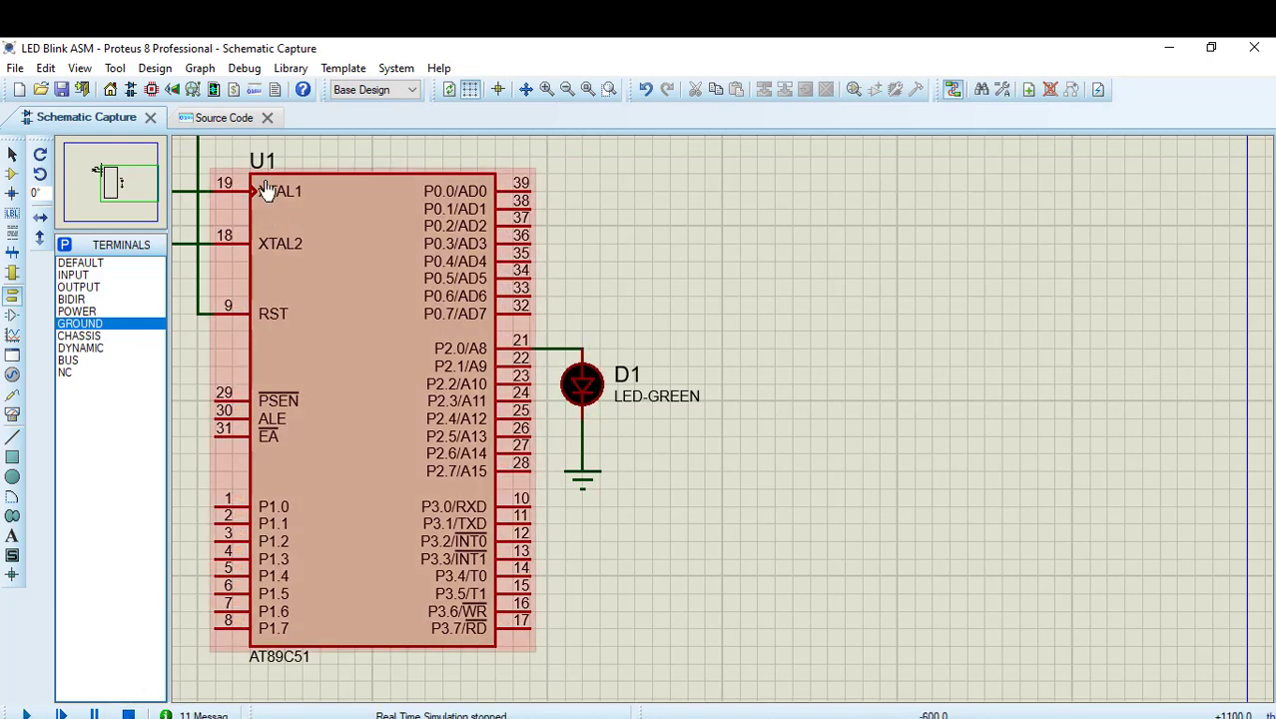
{"action": "left_click", "coordinate": [215, 118]}
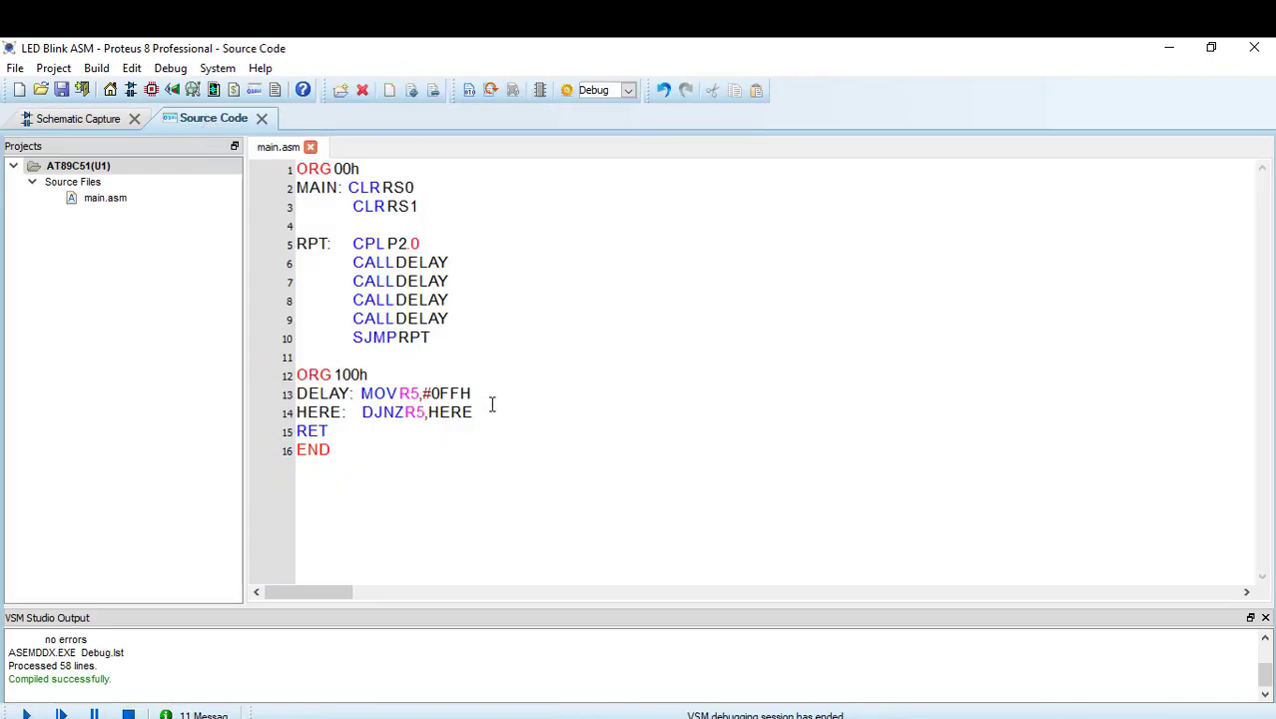
Step: Search the device library for "PUSH BUTTO" and add the SPST push button BUTTON to the schematic's device list
{"action": "left_click", "coordinate": [78, 118]}
{"action": "scroll", "coordinate": [264, 470], "scroll_direction": "down", "scroll_amount": 1}
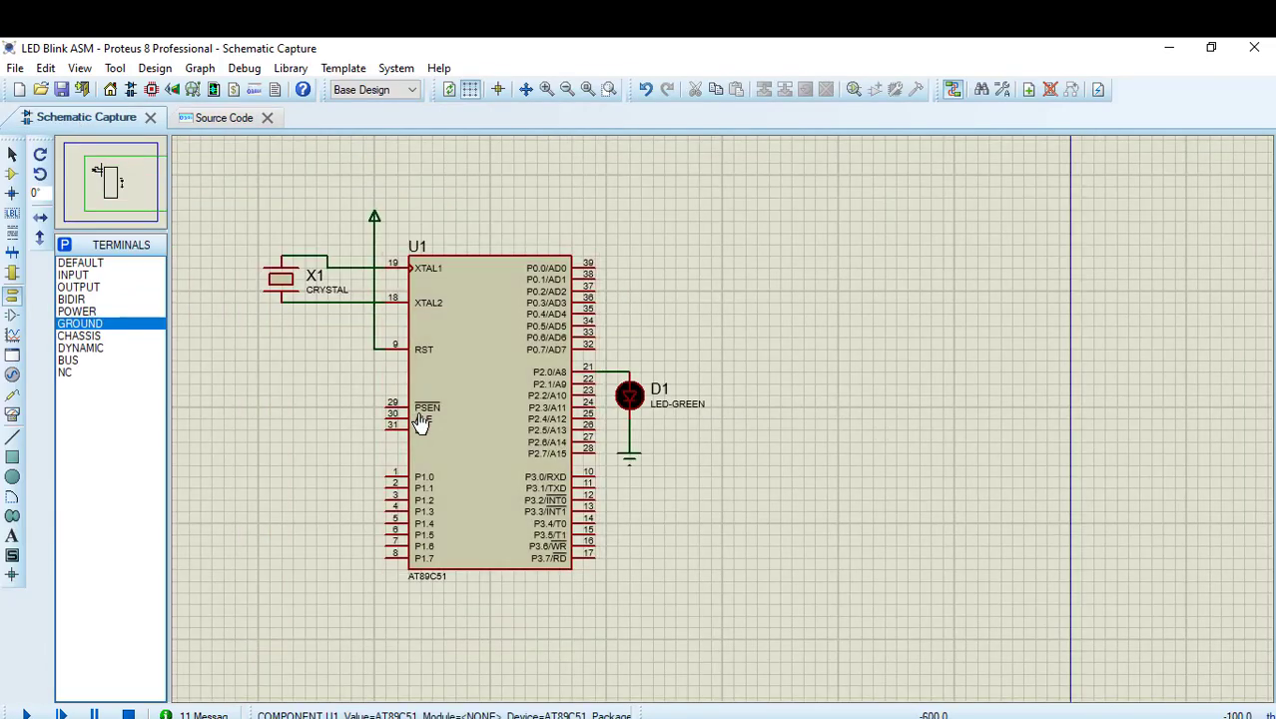
{"action": "middle_click", "coordinate": [420, 423]}
{"action": "left_click", "coordinate": [537, 426]}
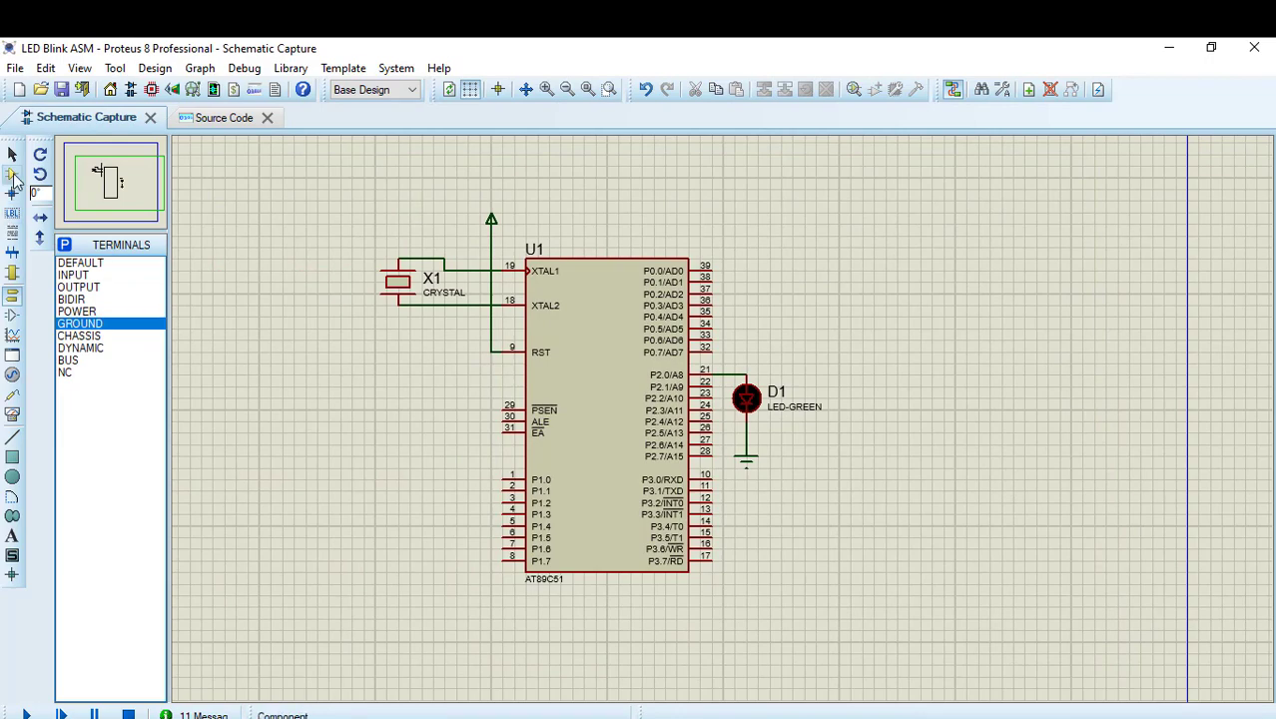
{"action": "left_click", "coordinate": [13, 176]}
{"action": "left_click", "coordinate": [64, 245]}
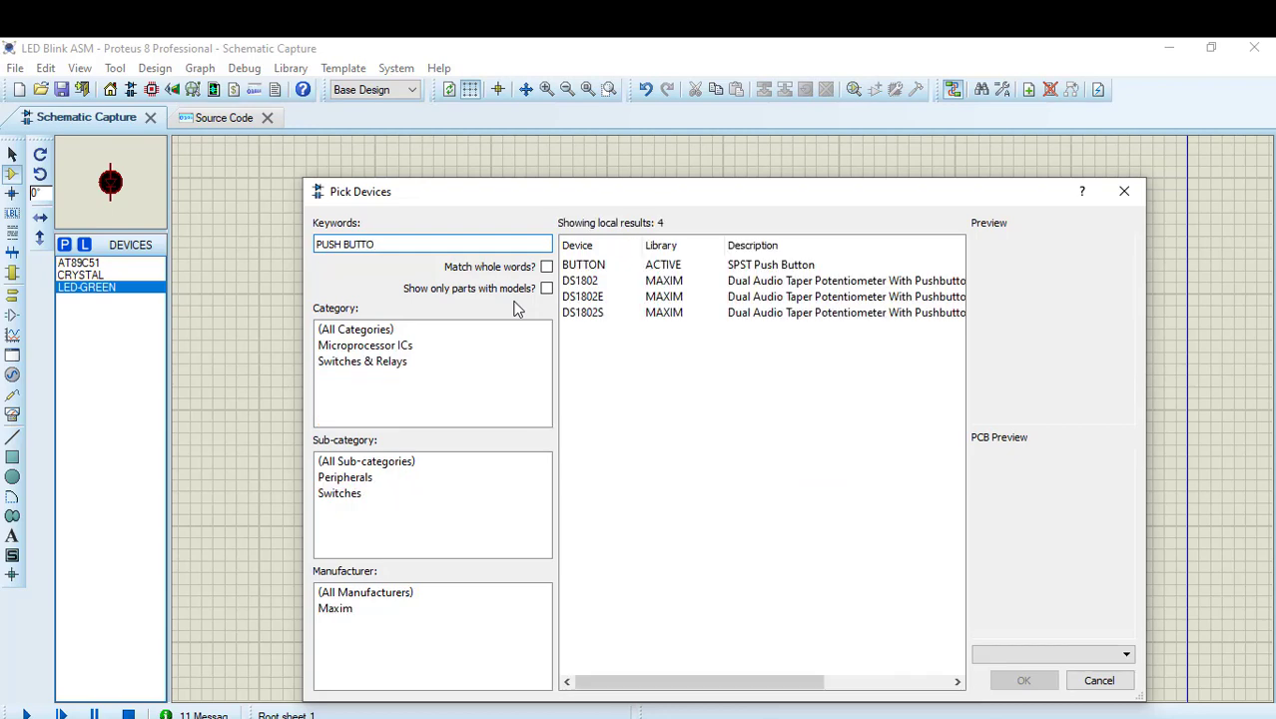
{"action": "left_click", "coordinate": [762, 266]}
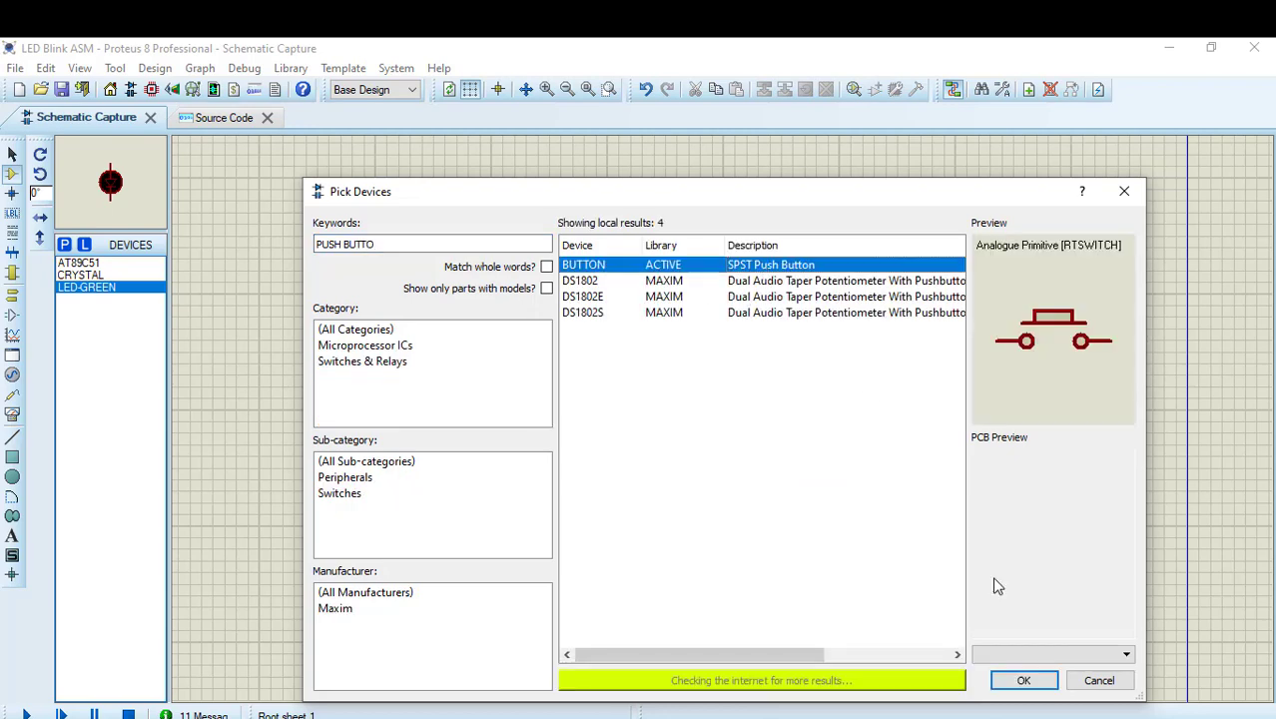
{"action": "left_click", "coordinate": [1024, 680]}
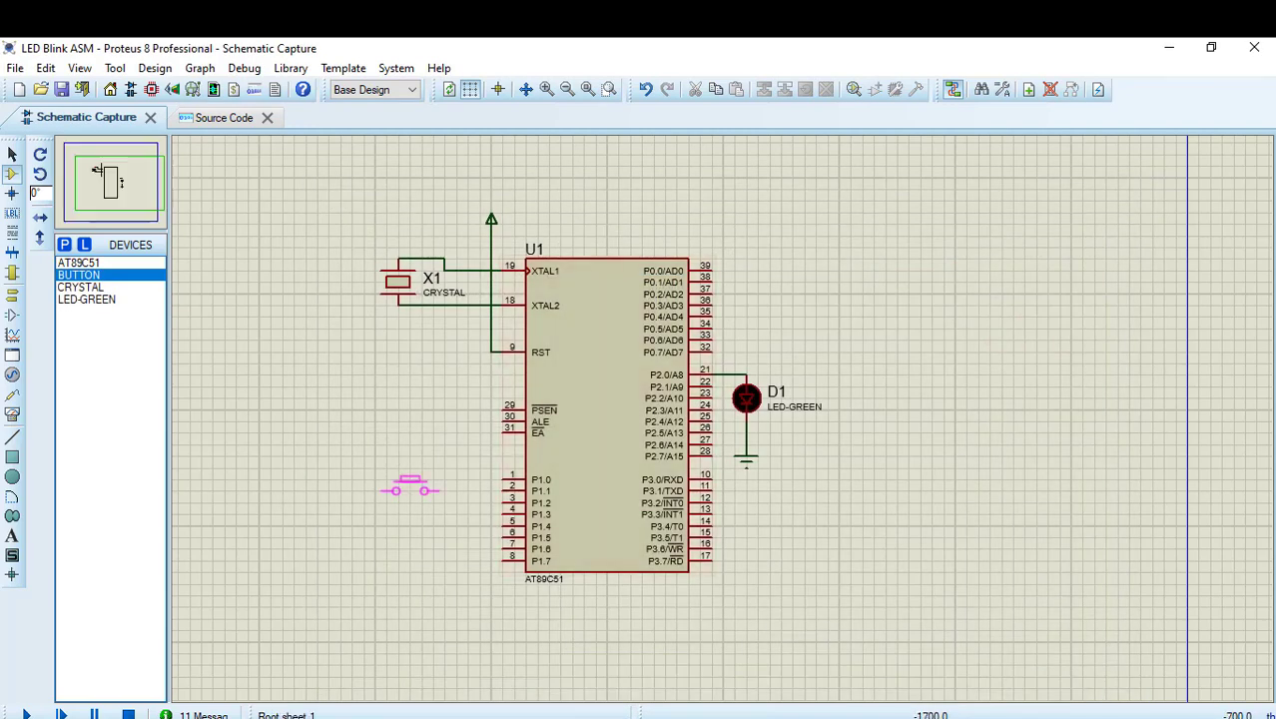
Step: Search the device library for "3 WATT 47" and add the 3WATT0R47 resistor to the schematic's device list
{"action": "left_click", "coordinate": [64, 244]}
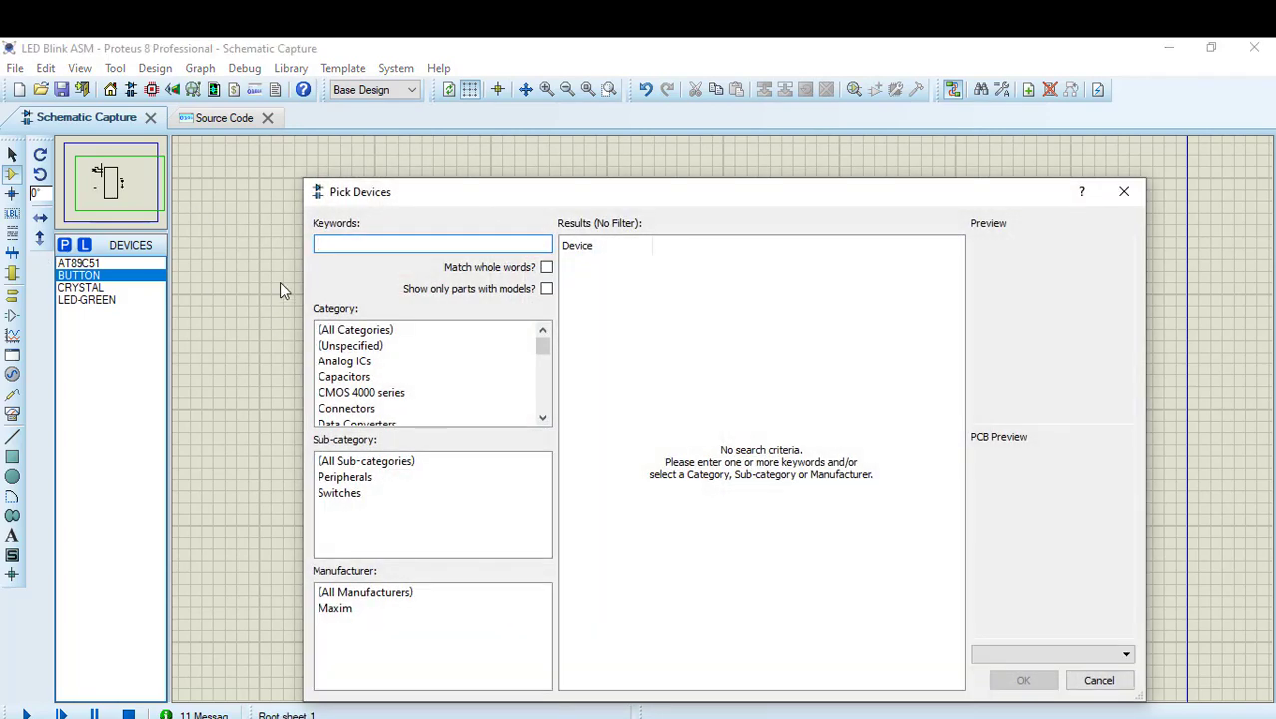
{"action": "type", "text": "3 WATT 47"}
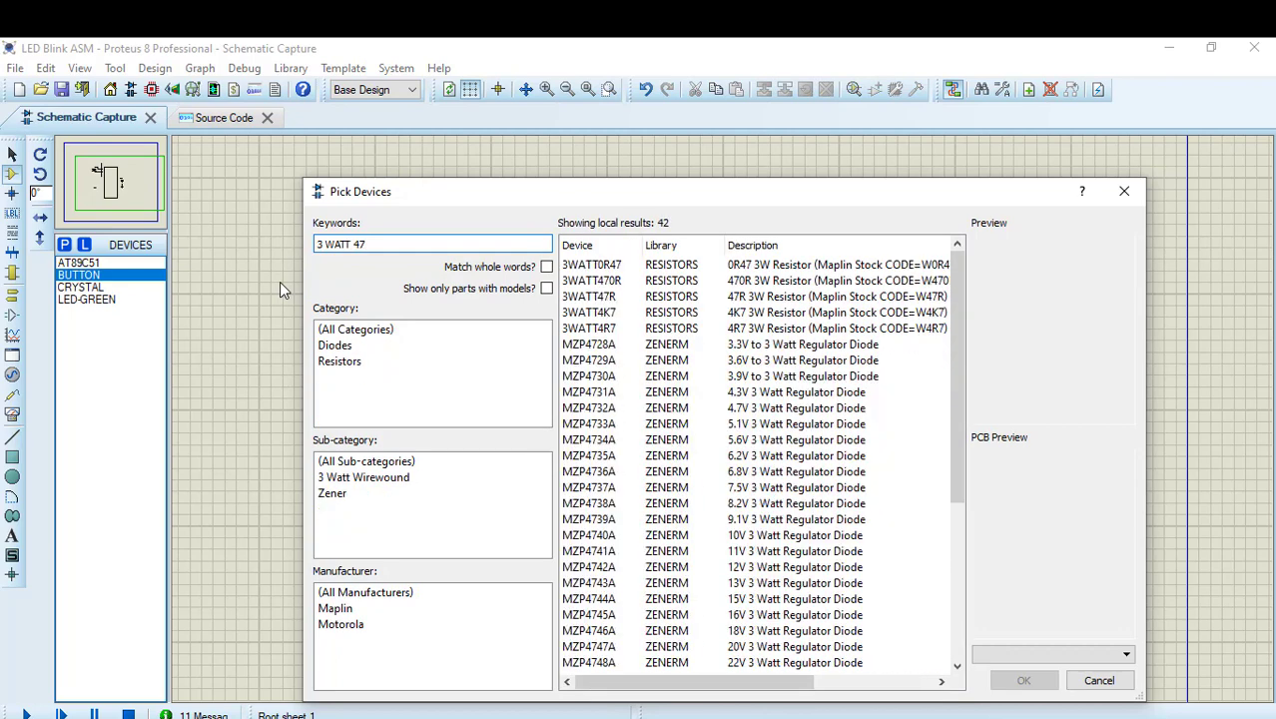
{"action": "left_click", "coordinate": [656, 268]}
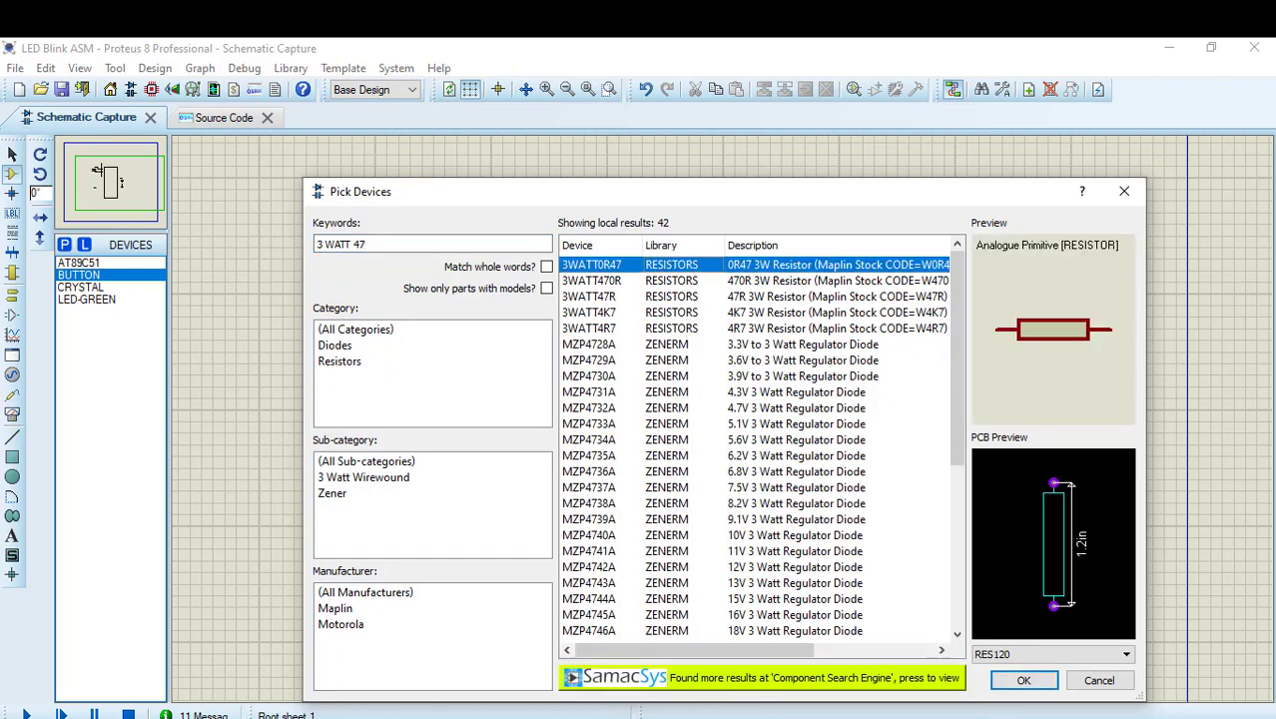
{"action": "left_click", "coordinate": [1050, 683]}
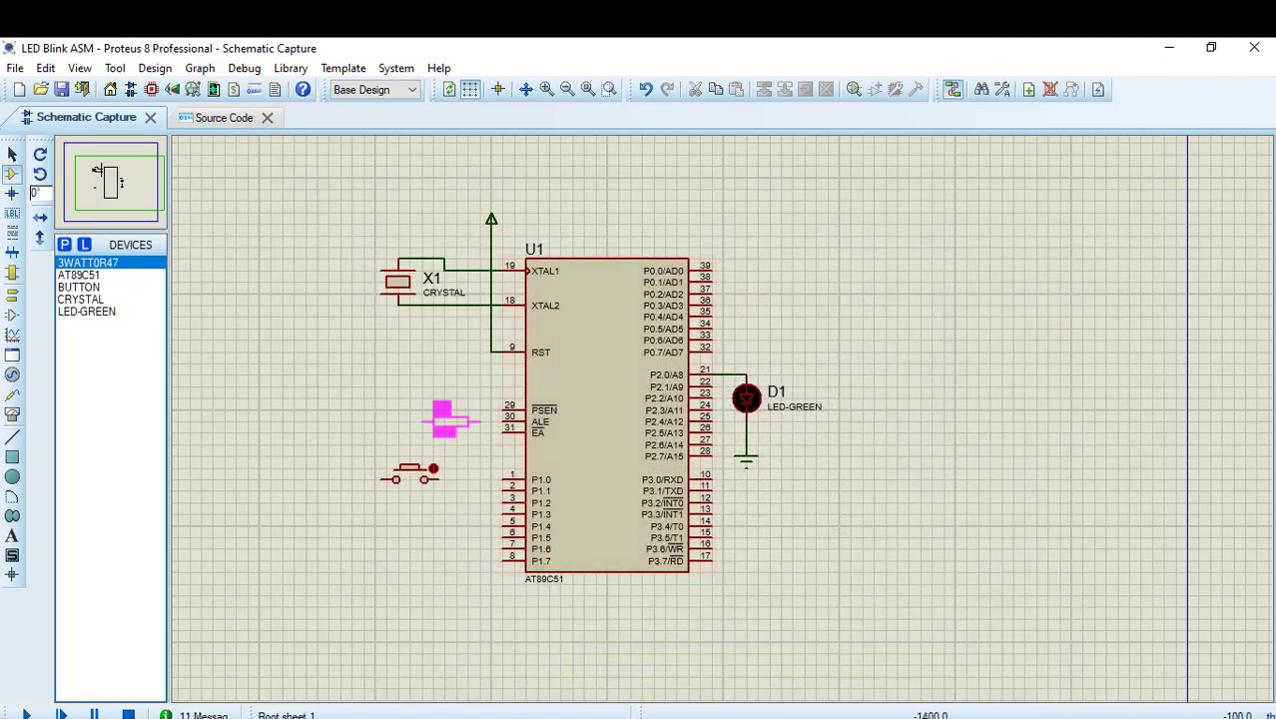
Step: Place the 3WATT0R47 resistor between the push button and the AT89C51's ALE pin and rotate it clockwise to stand vertically
{"action": "left_click", "coordinate": [455, 420]}
{"action": "right_click", "coordinate": [470, 421]}
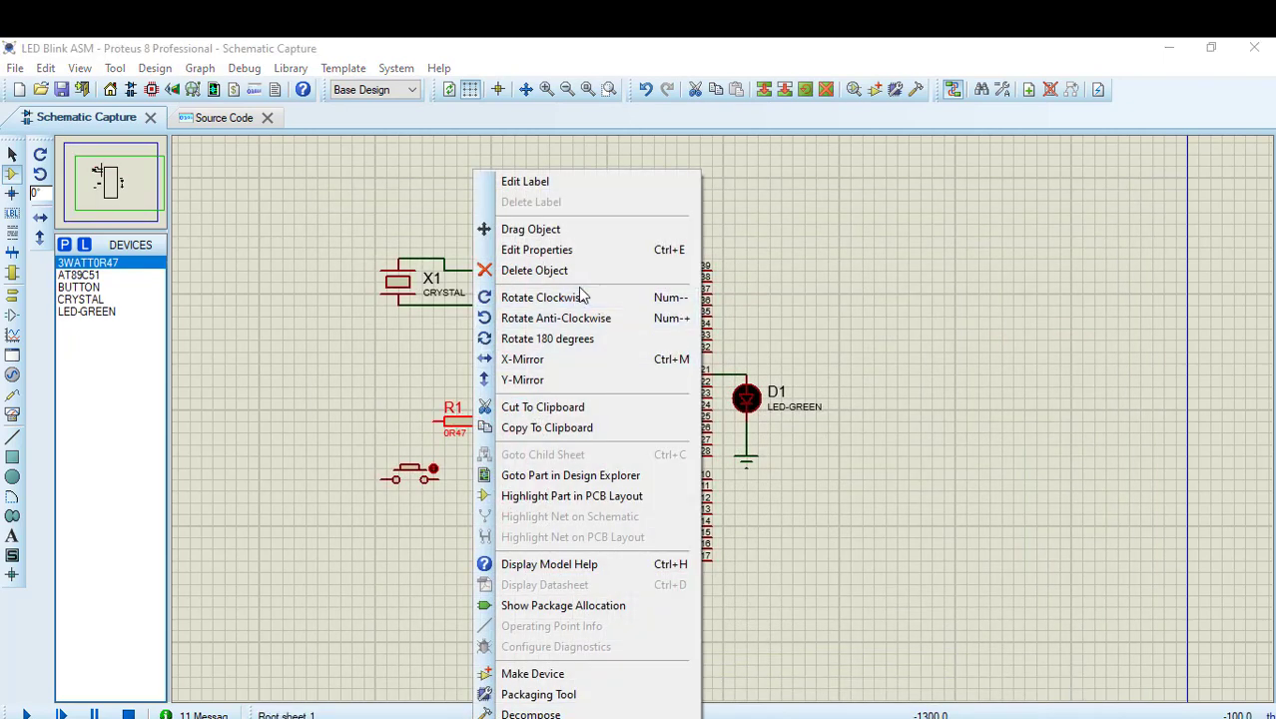
{"action": "left_click", "coordinate": [575, 300]}
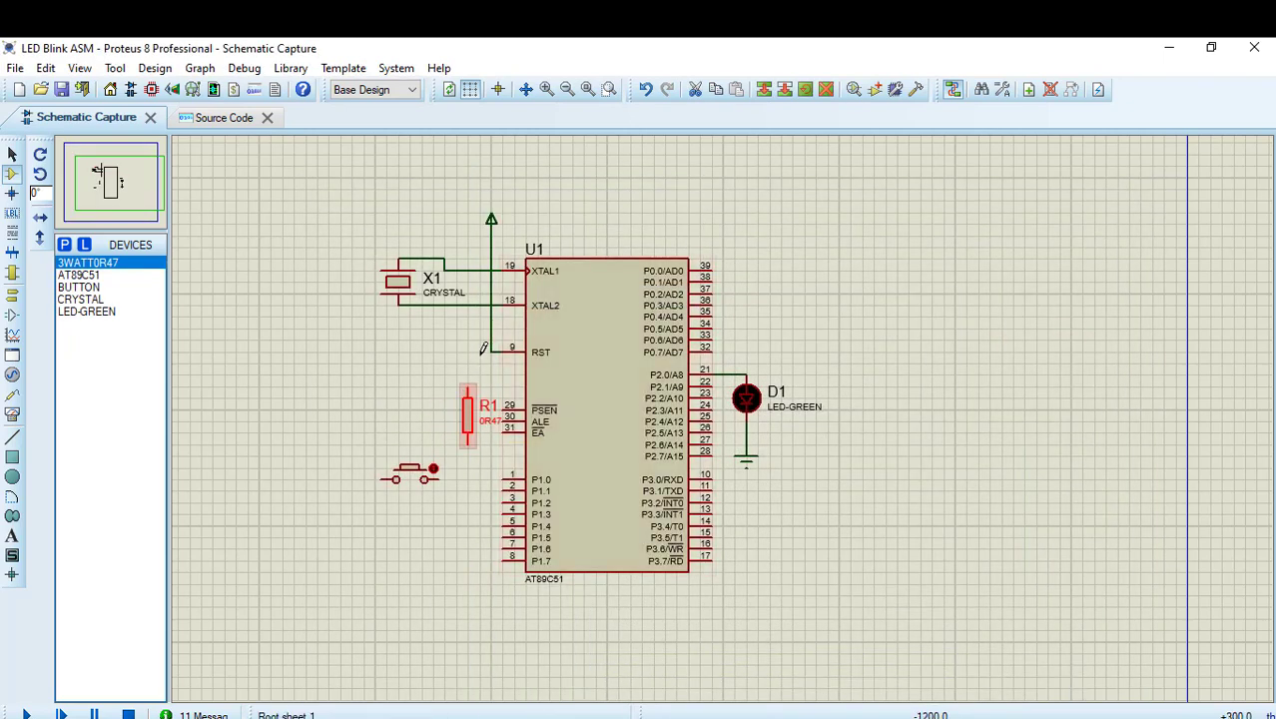
Step: Wire the push button to P1.0 and connect the resistor between that wire and the RST power line
{"action": "left_click", "coordinate": [489, 352]}
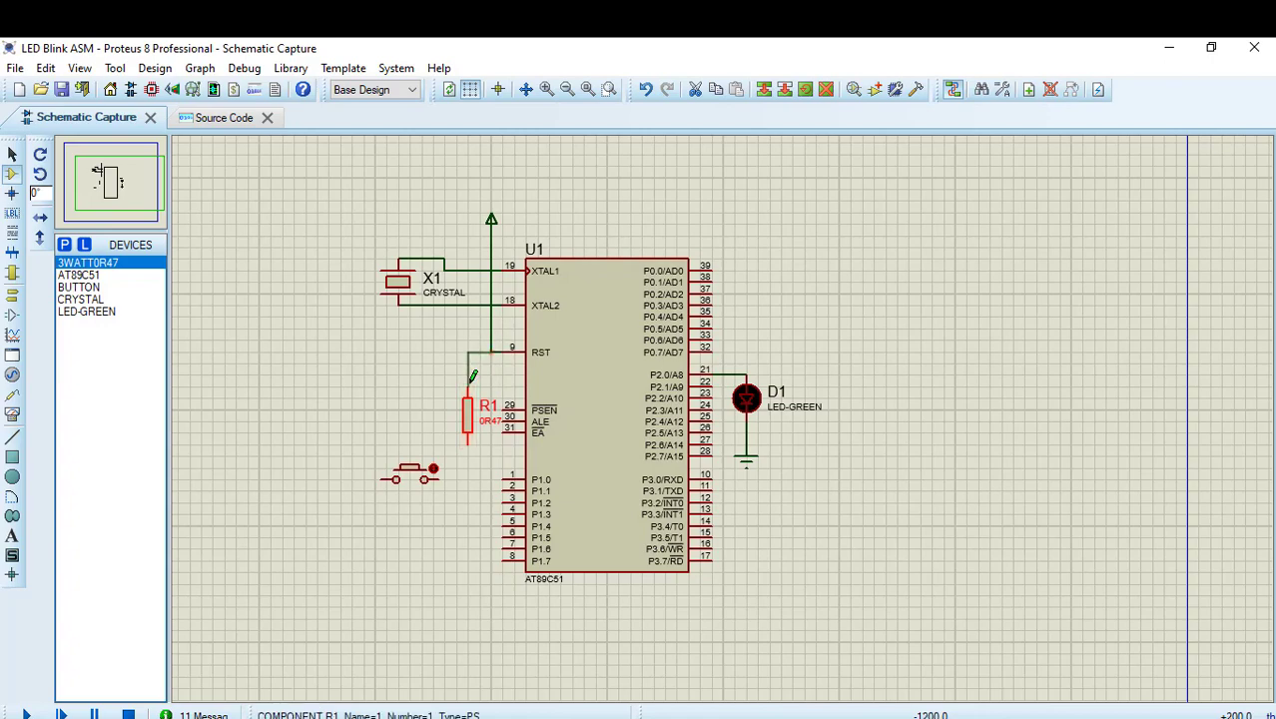
{"action": "left_click", "coordinate": [467, 392]}
{"action": "left_click", "coordinate": [426, 479]}
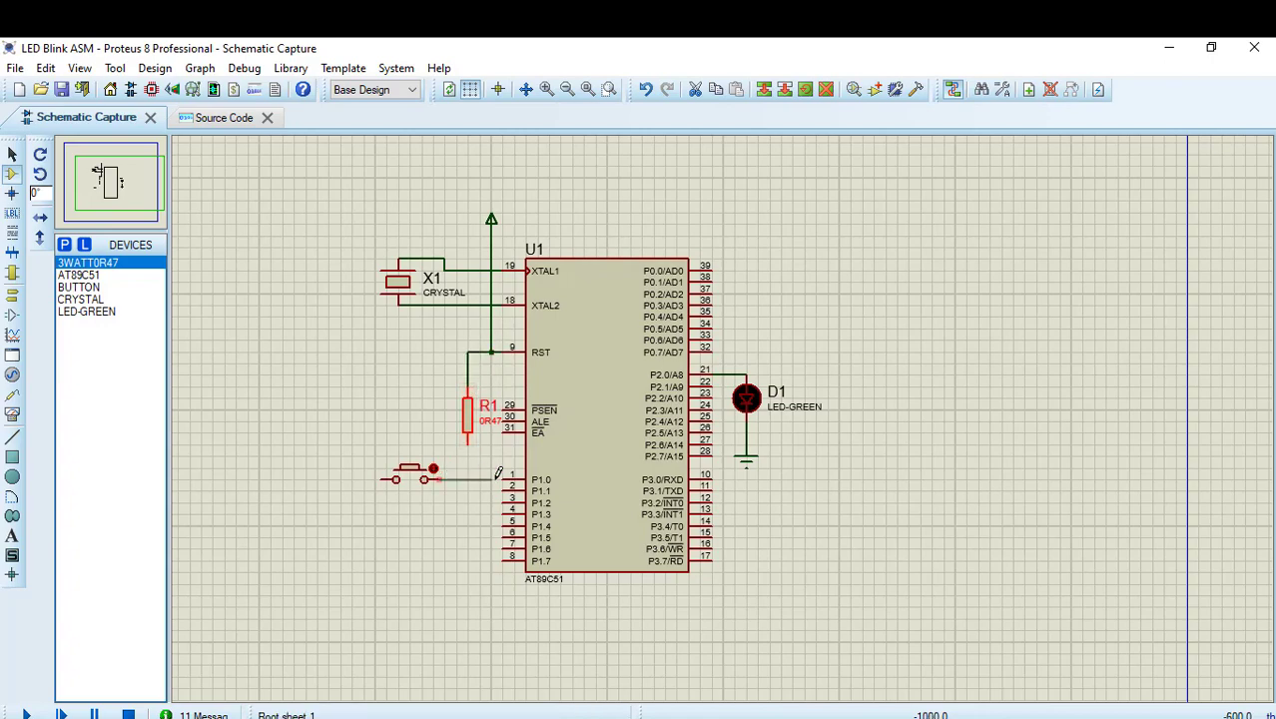
{"action": "left_click", "coordinate": [504, 479]}
{"action": "scroll", "coordinate": [485, 449], "scroll_direction": "up", "scroll_amount": 2}
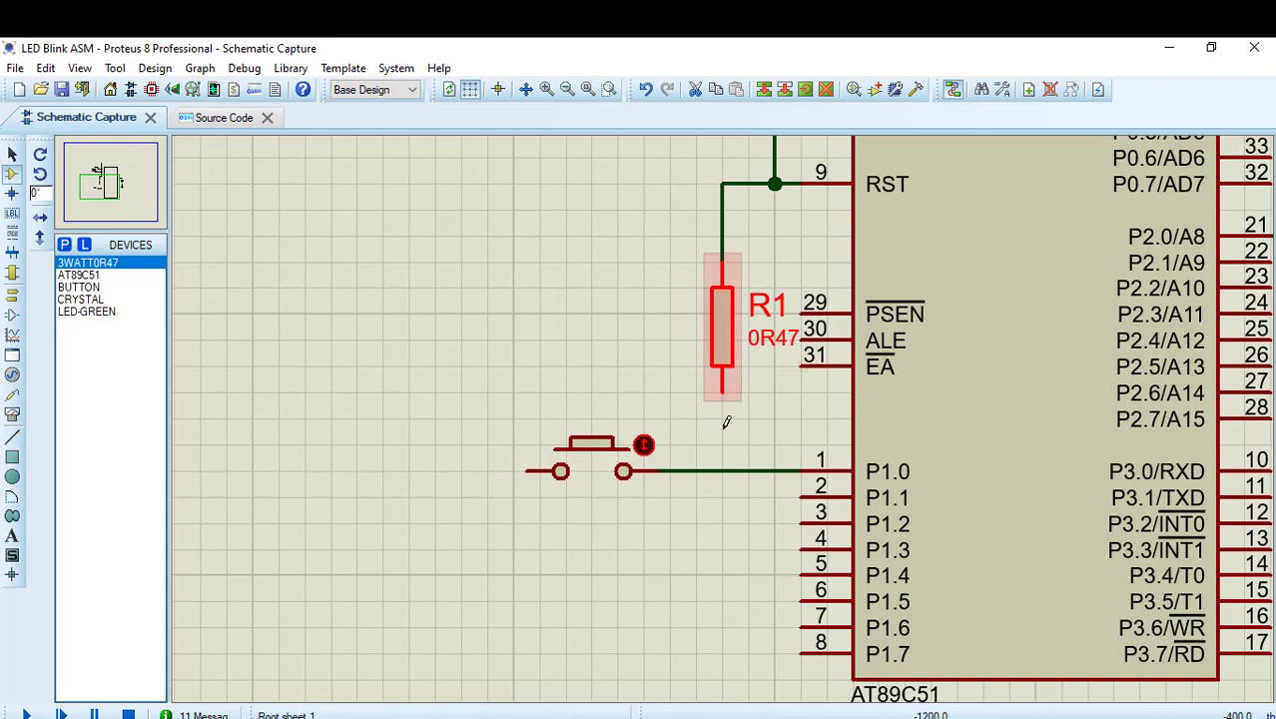
{"action": "left_click", "coordinate": [724, 468]}
{"action": "left_click", "coordinate": [723, 390]}
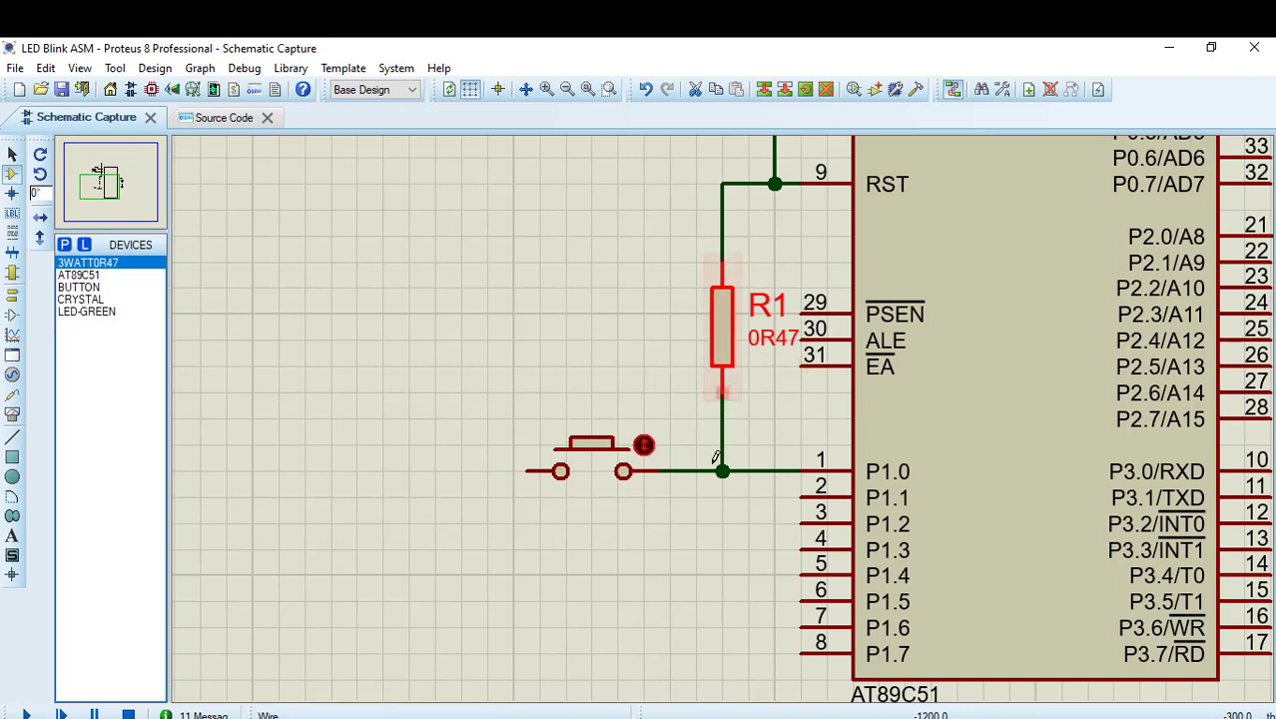
Step: Wire the push button's free terminal around beneath the AT89C51 to the green LED's ground connection
{"action": "left_click", "coordinate": [527, 471]}
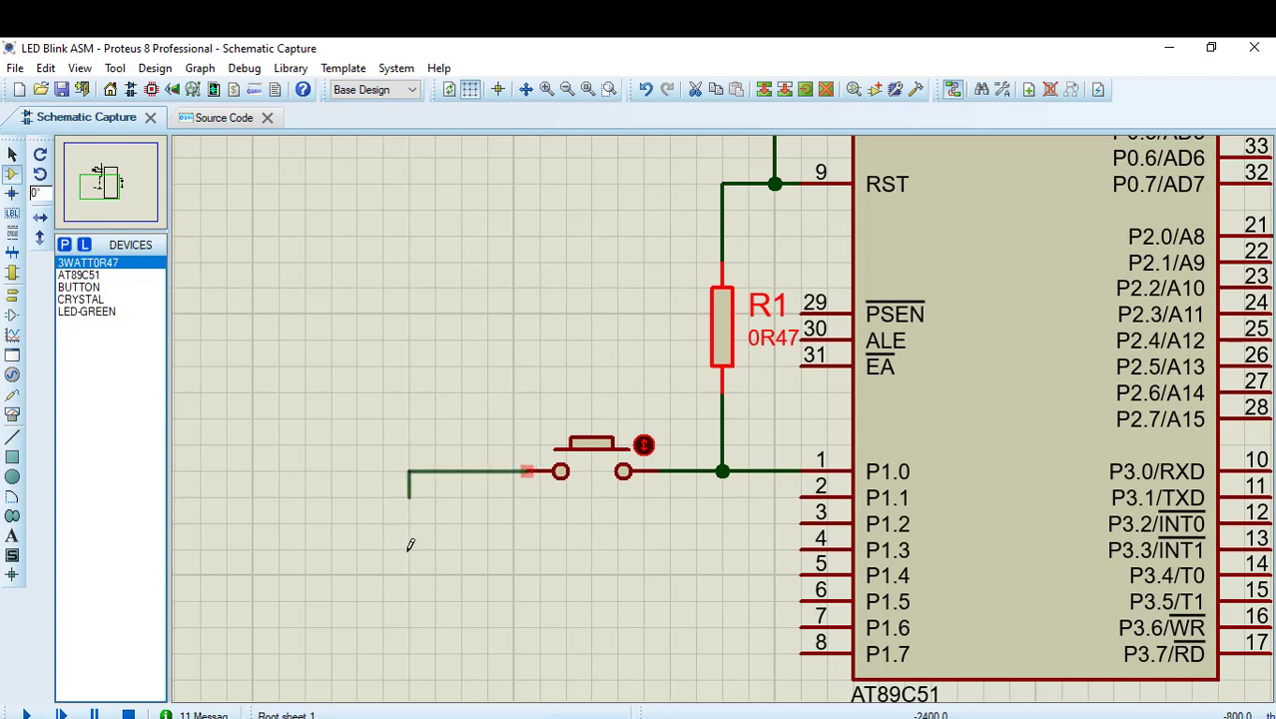
{"action": "scroll", "coordinate": [413, 541], "scroll_direction": "down", "scroll_amount": 2}
{"action": "left_click", "coordinate": [630, 581]}
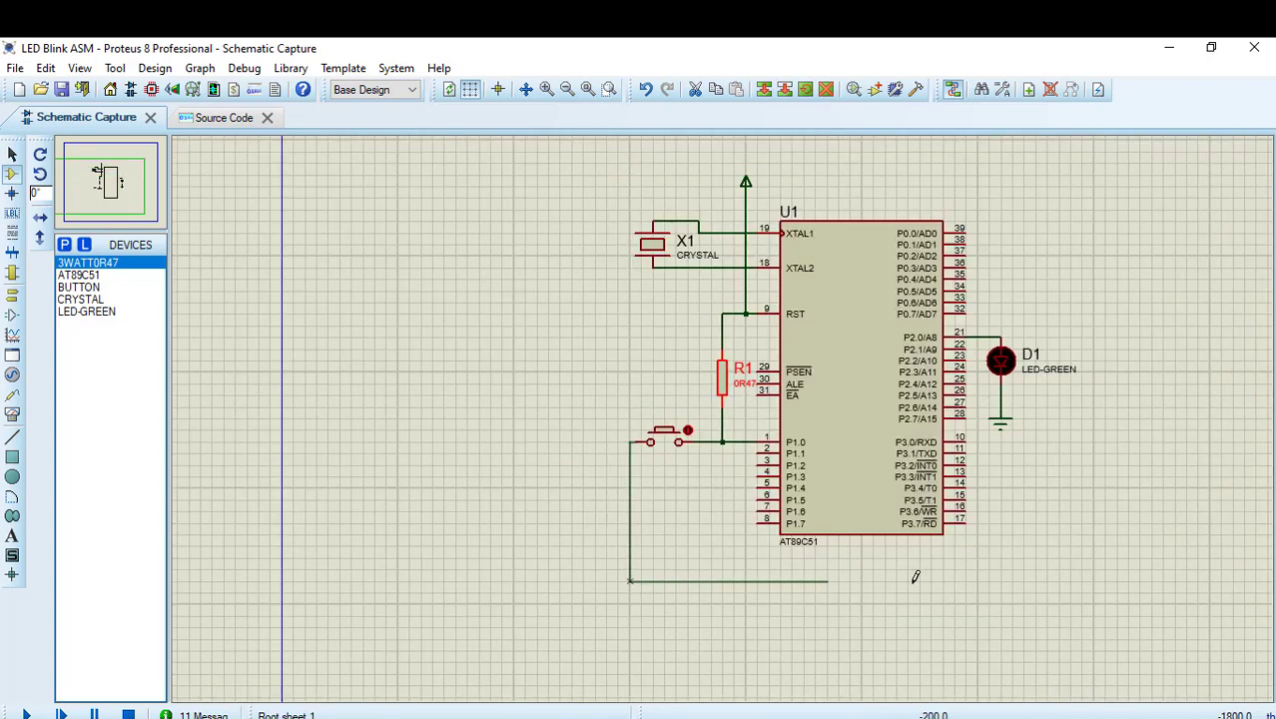
{"action": "left_click", "coordinate": [1067, 397]}
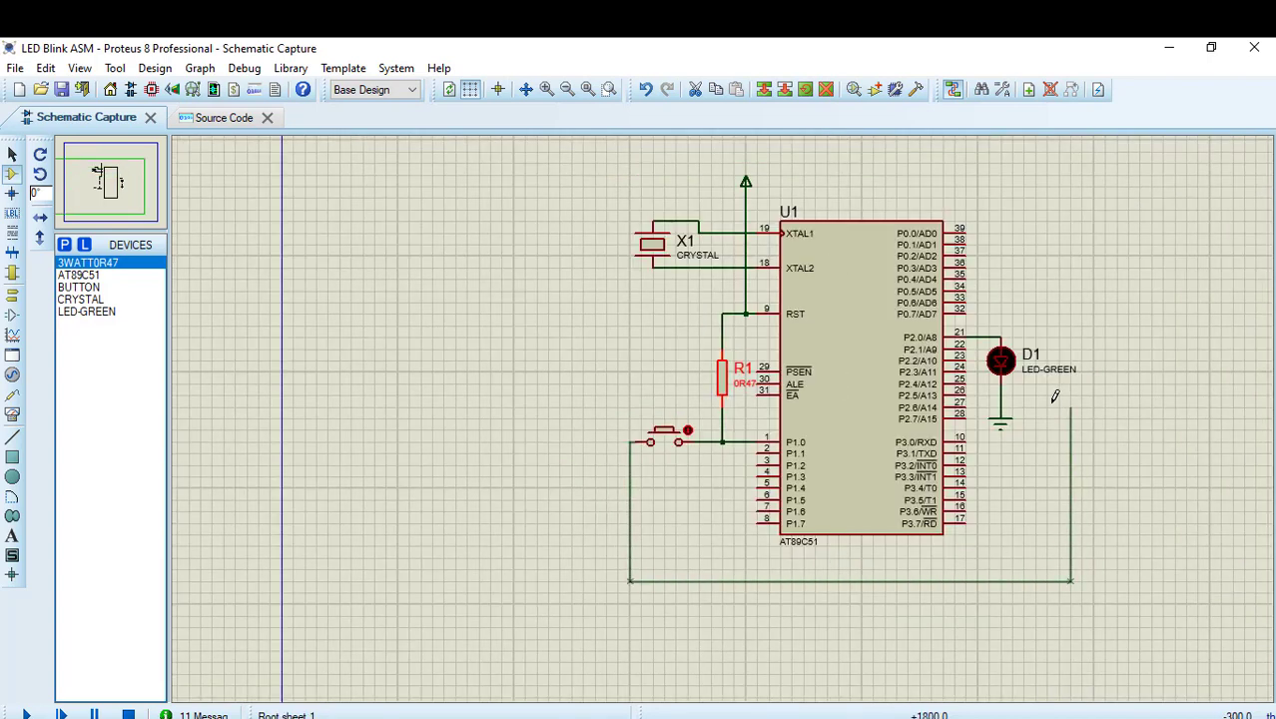
{"action": "left_click", "coordinate": [1004, 402]}
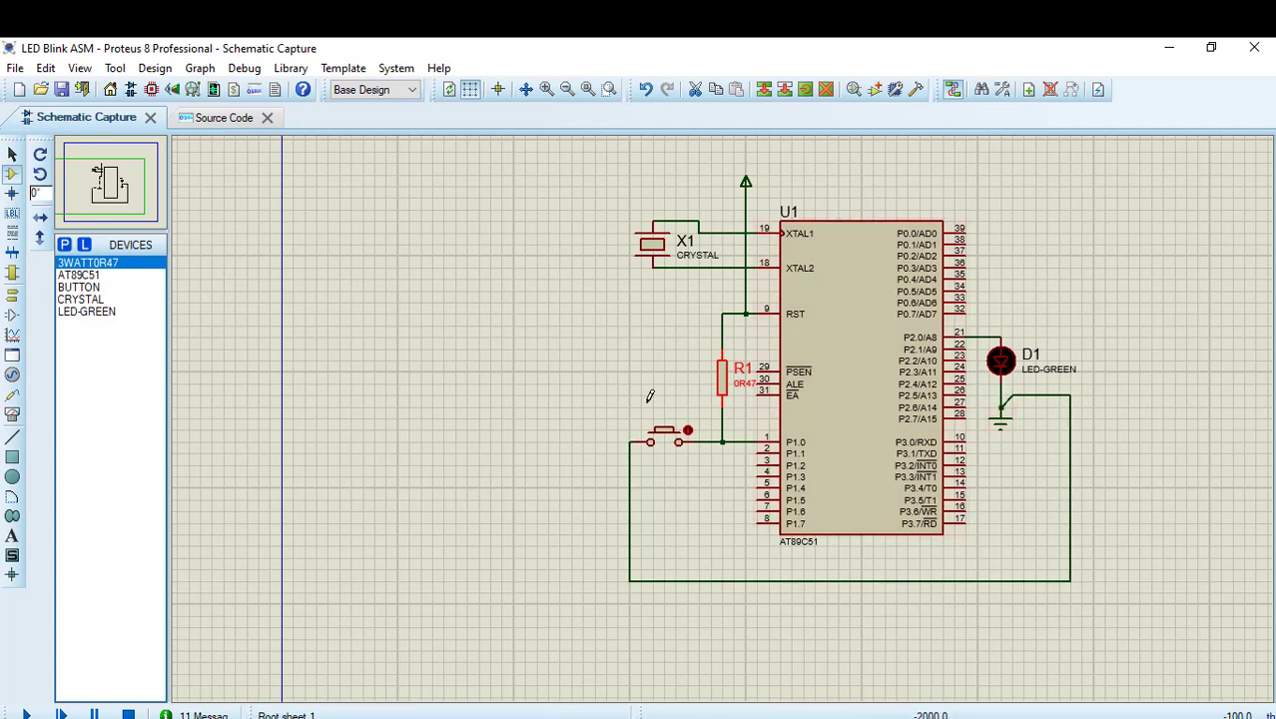
Step: In main.asm, insert "JB P1.0,RPT" at the RPT label and move "CPL P2.0" to its own indented line below
{"action": "left_click", "coordinate": [208, 119]}
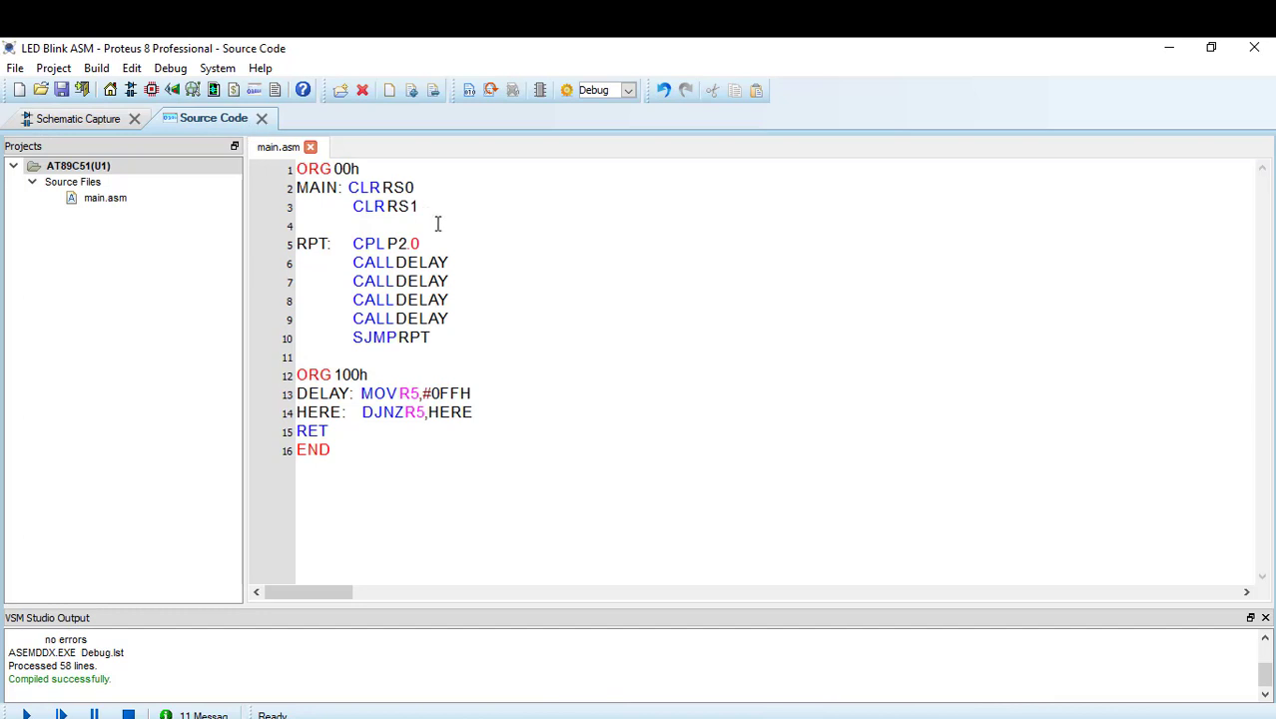
{"action": "left_click", "coordinate": [354, 245]}
{"action": "key", "text": "Return"}
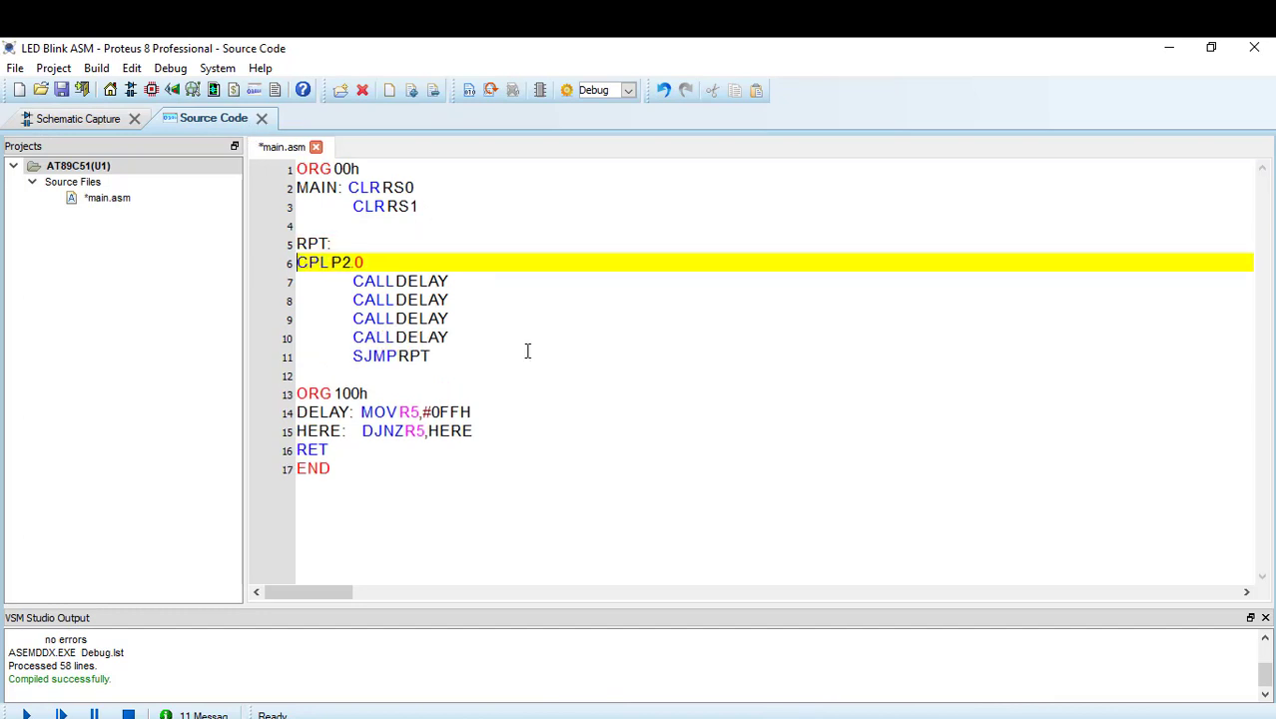
{"action": "key", "text": "Tab"}
{"action": "key", "text": "Tab"}
{"action": "key", "text": "Up"}
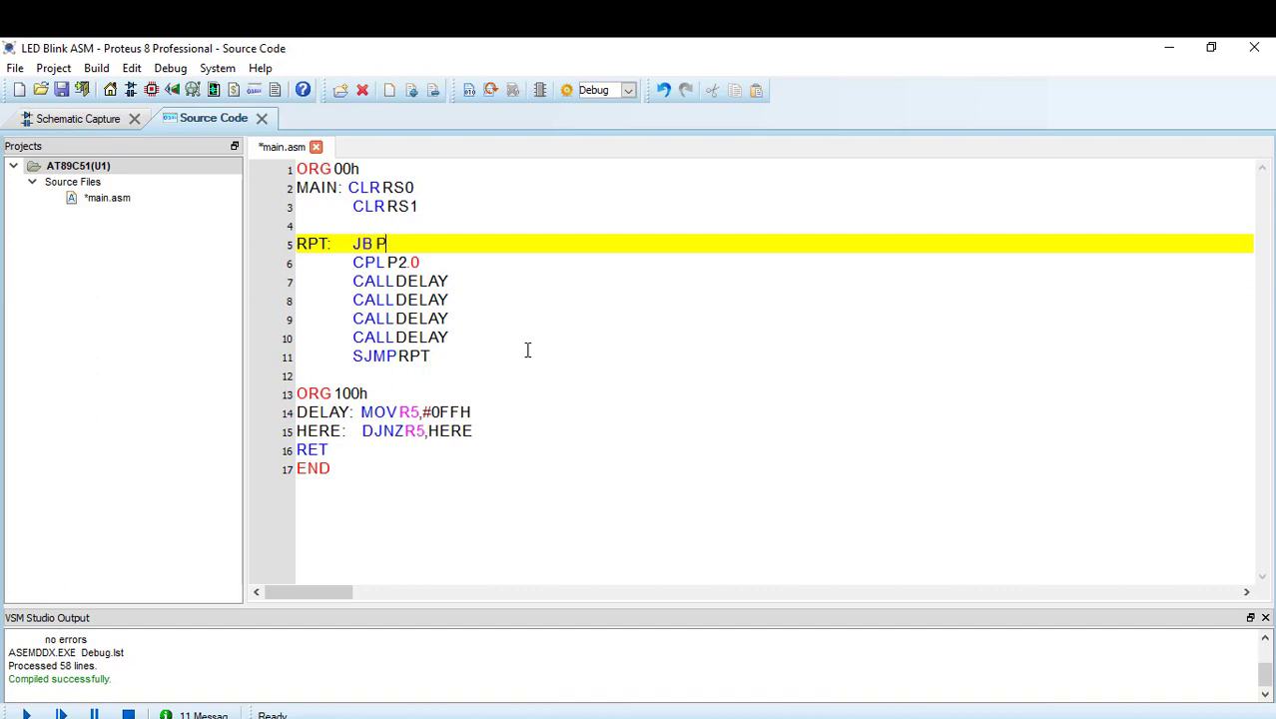
{"action": "type", "text": "RPT:\tJB P1.0,RPT"}
Step: Run the simulation, toggle the push button to check the green LED's response, and stop the simulation from the source code view
{"action": "left_click", "coordinate": [26, 714]}
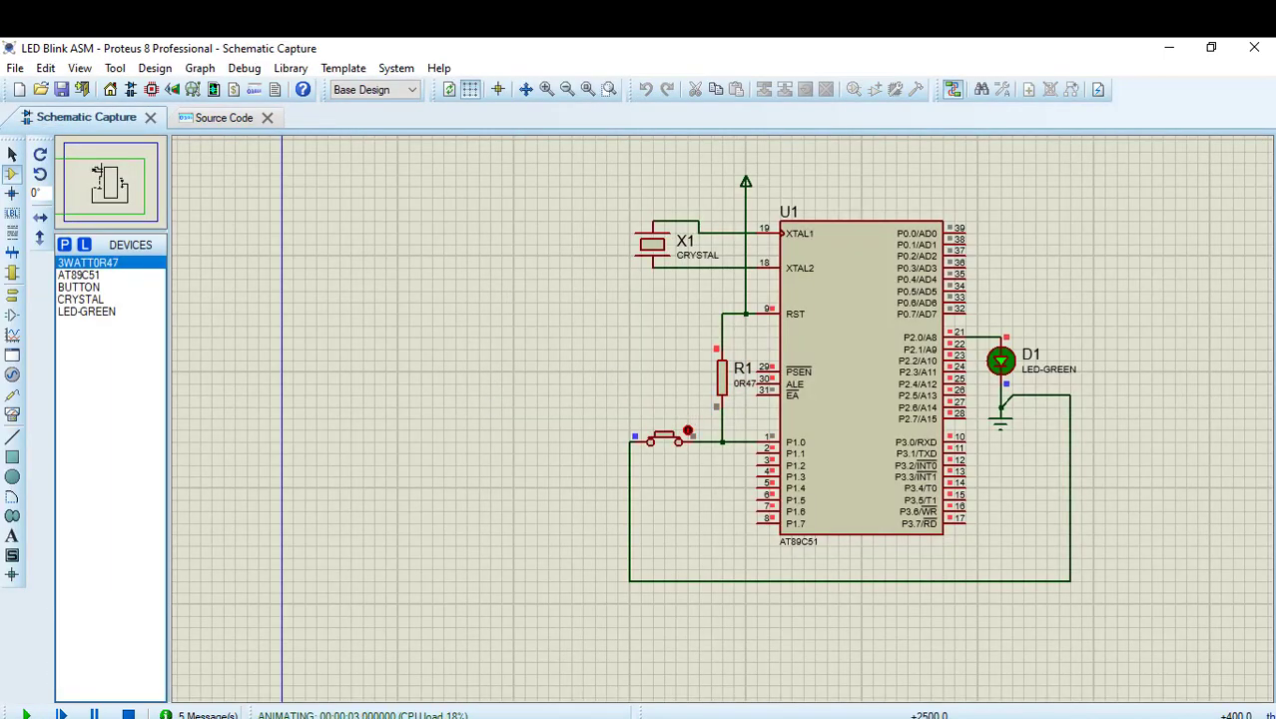
{"action": "scroll", "coordinate": [1157, 367], "scroll_direction": "up", "scroll_amount": 1}
{"action": "scroll", "coordinate": [621, 420], "scroll_direction": "down", "scroll_amount": 1}
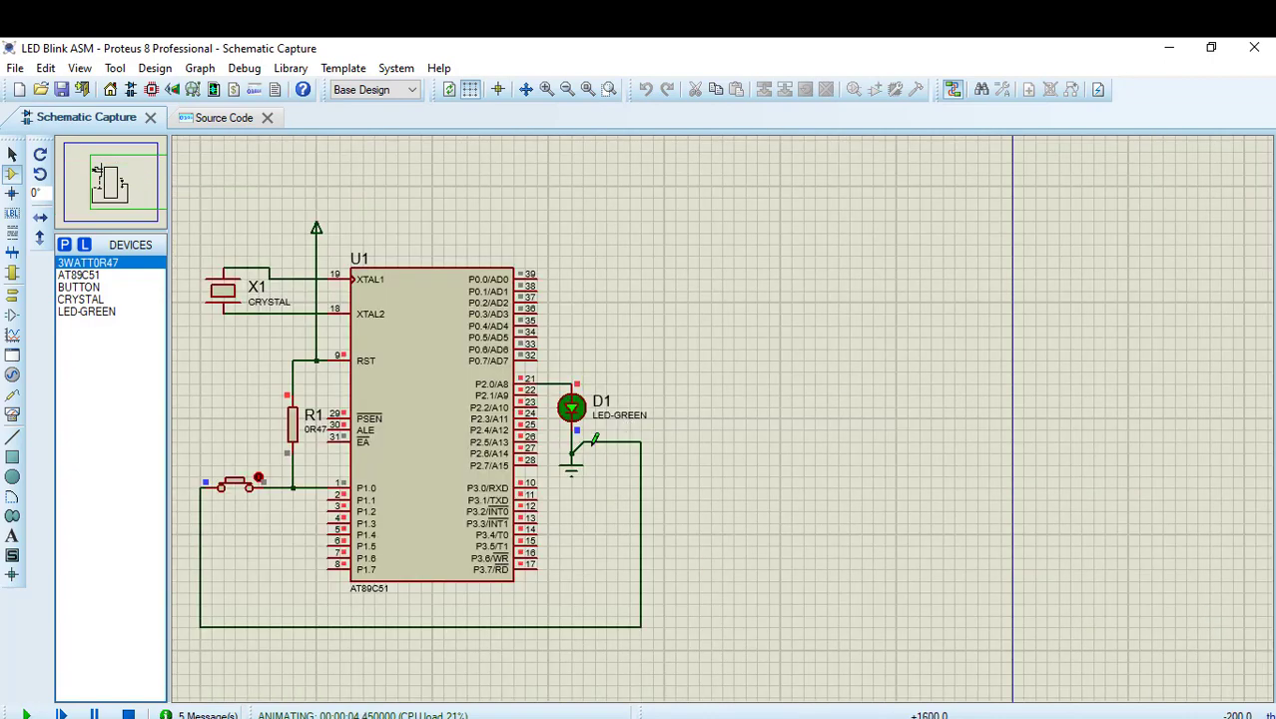
{"action": "left_click", "coordinate": [264, 477]}
{"action": "left_click", "coordinate": [260, 474]}
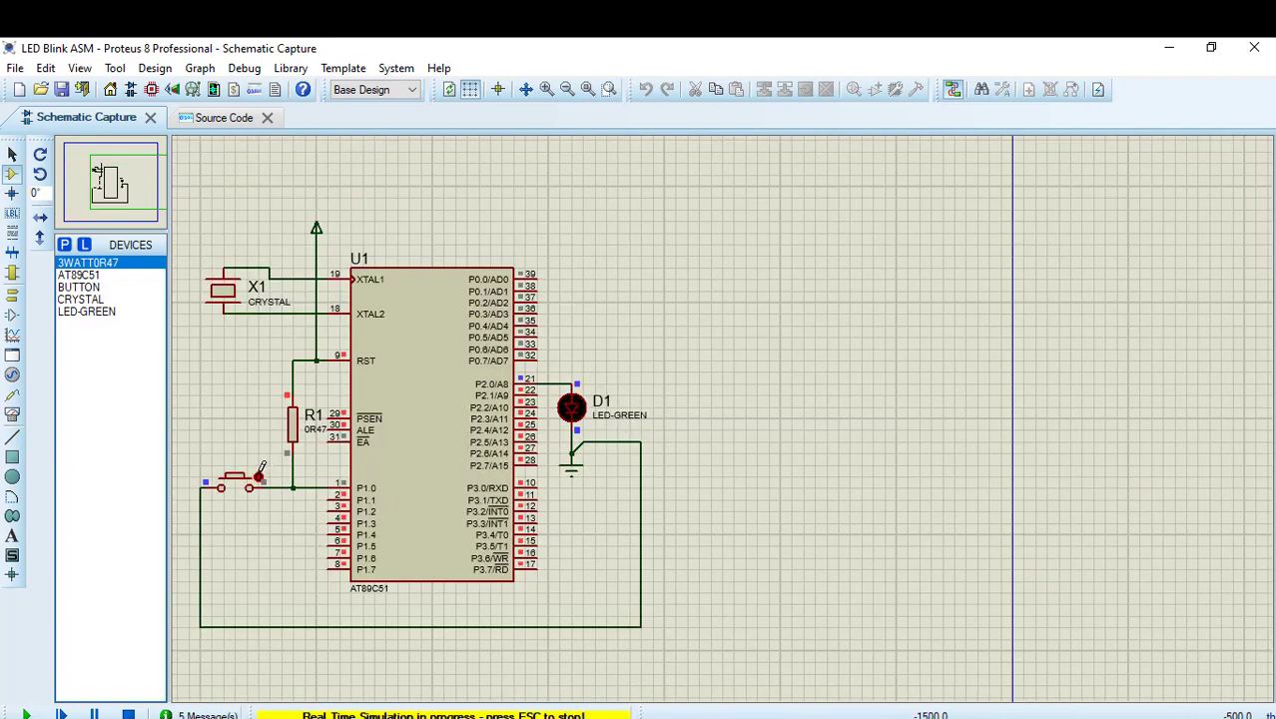
{"action": "left_click", "coordinate": [213, 119]}
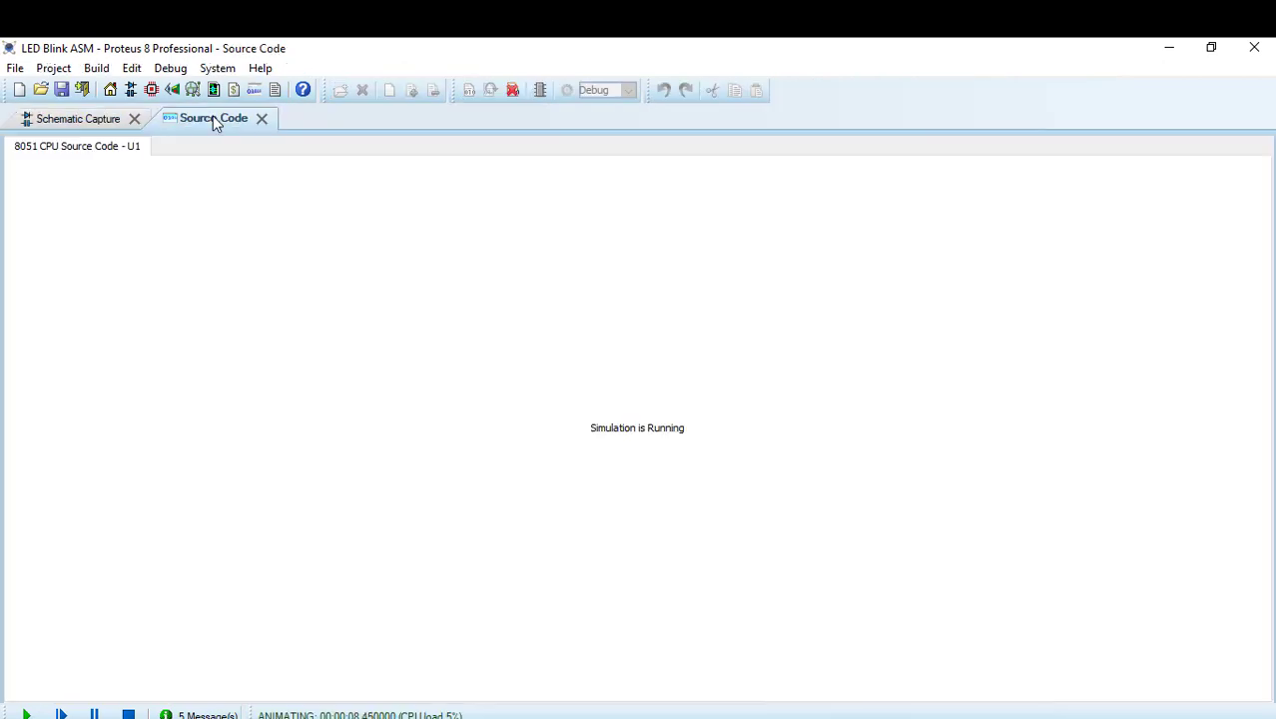
{"action": "left_click", "coordinate": [128, 715]}
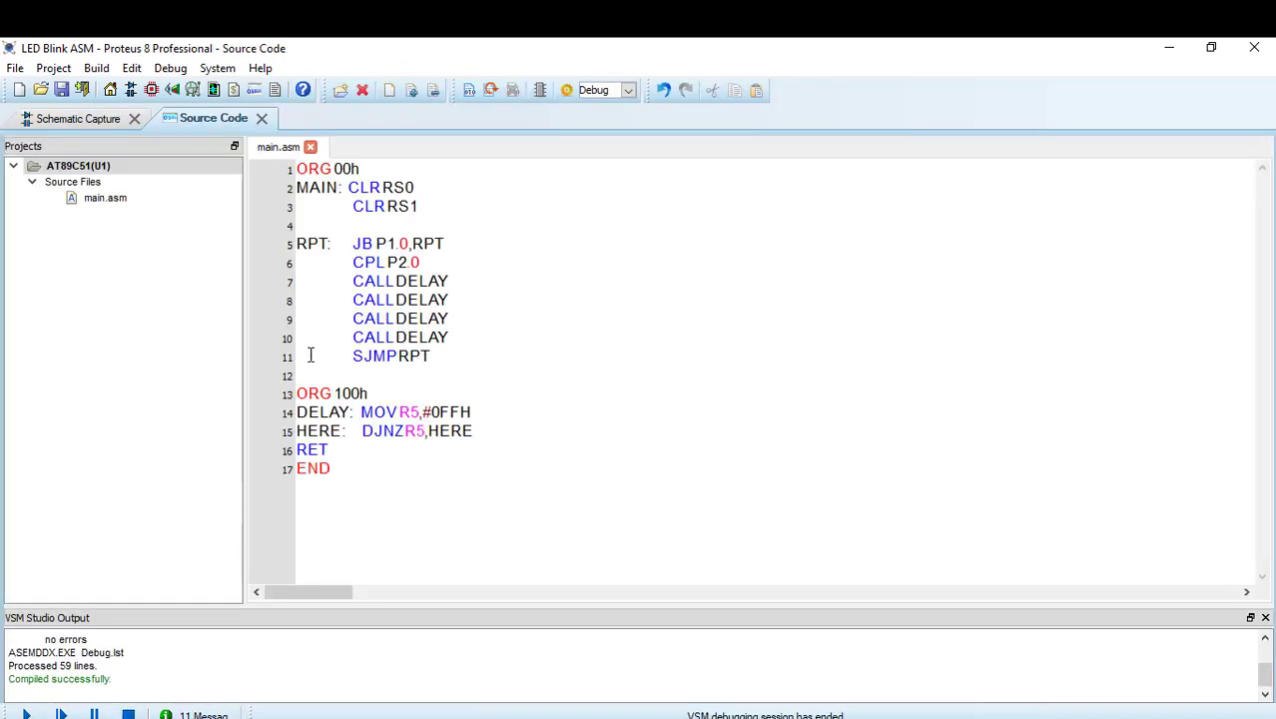
Step: Insert "CLR P2.0" at the RPT label in main.asm, with "JB P1.0,RPT" on its own line below it
{"action": "left_click", "coordinate": [355, 243]}
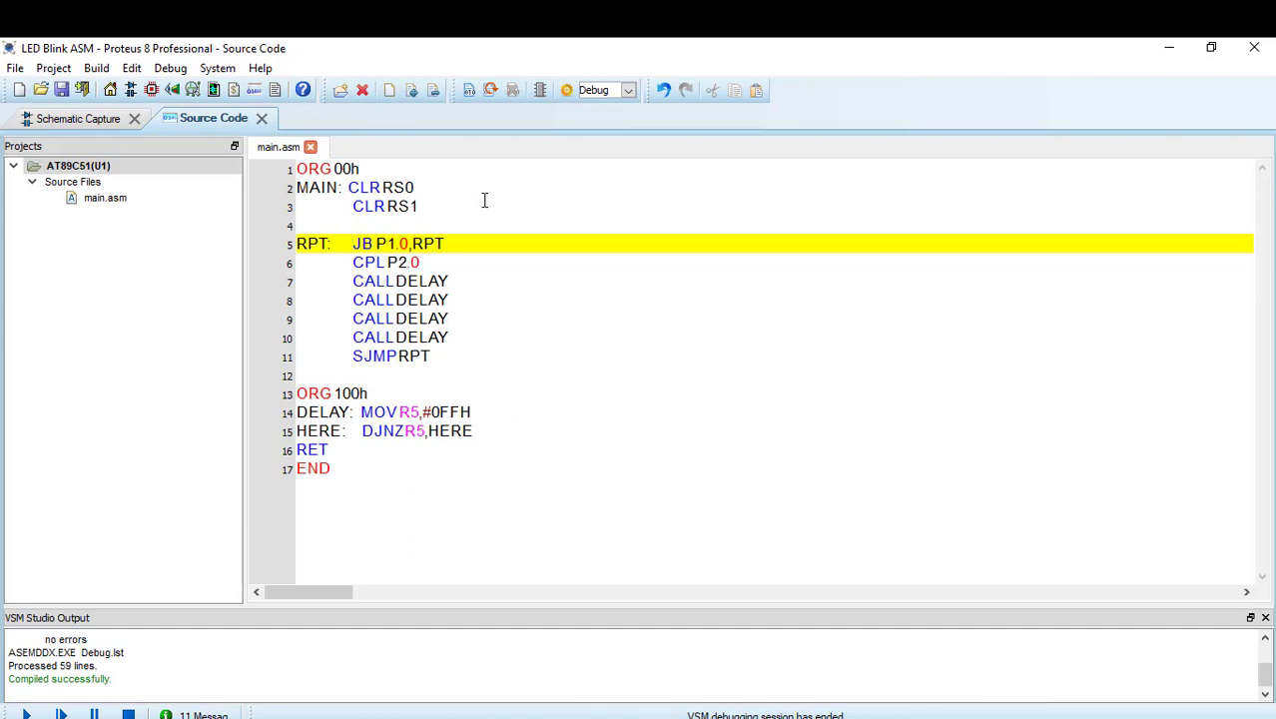
{"action": "key", "text": "Return"}
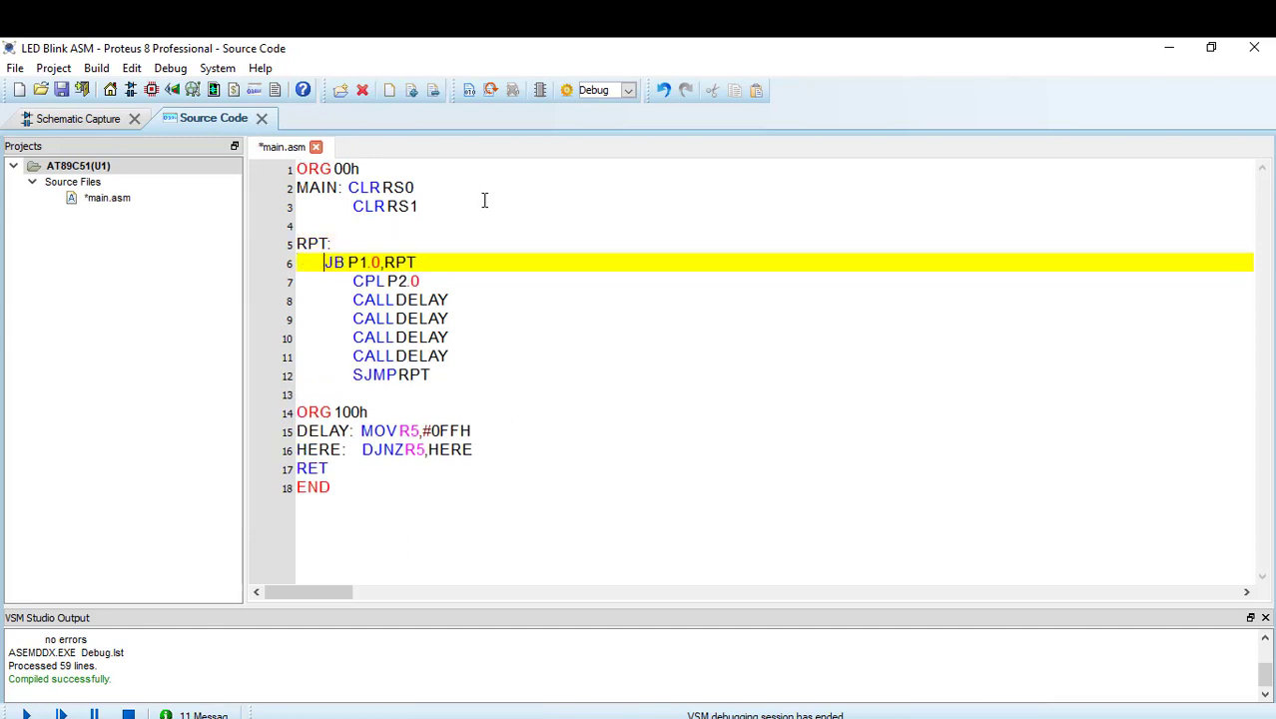
{"action": "key", "text": "Up"}
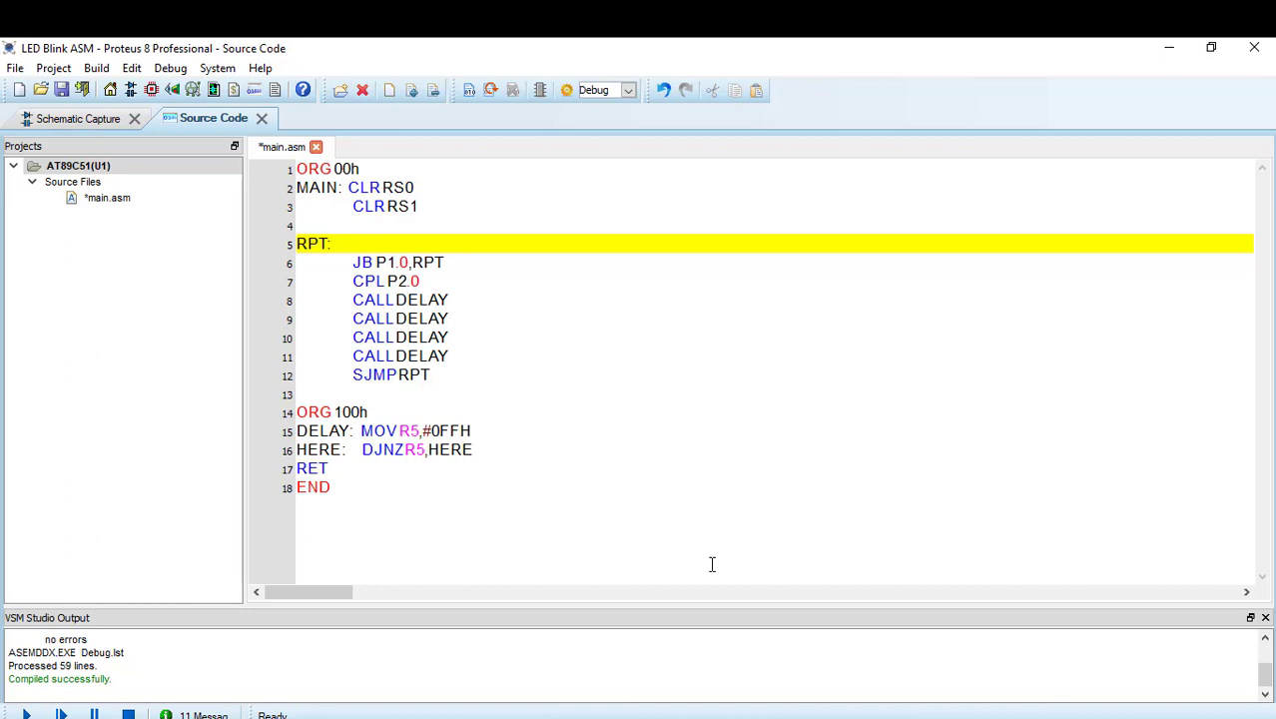
{"action": "type", "text": "CLR P2.9"}
{"action": "key", "text": "BackSpace"}
{"action": "type", "text": "0"}
Step: Relabel the "CLR P2.0" line as RPT2 and give the "JB P1.0,RPT" line the label RPT
{"action": "left_click", "coordinate": [310, 264]}
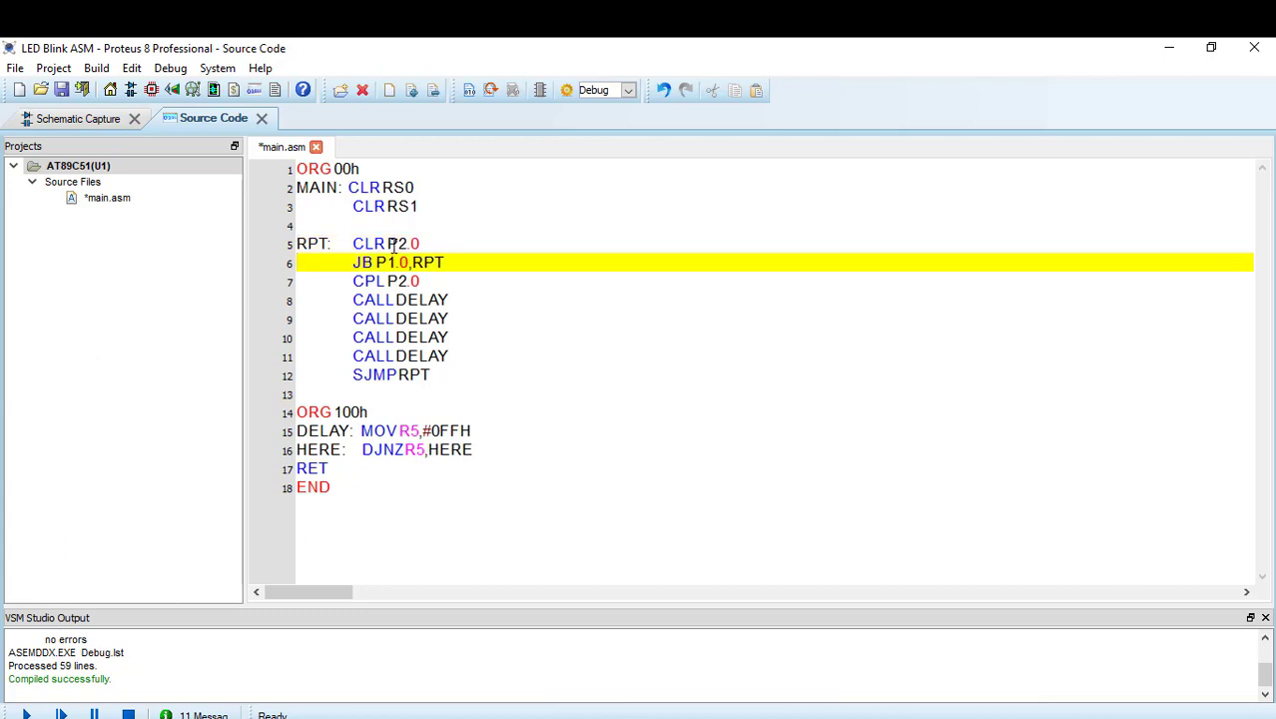
{"action": "left_click", "coordinate": [323, 246]}
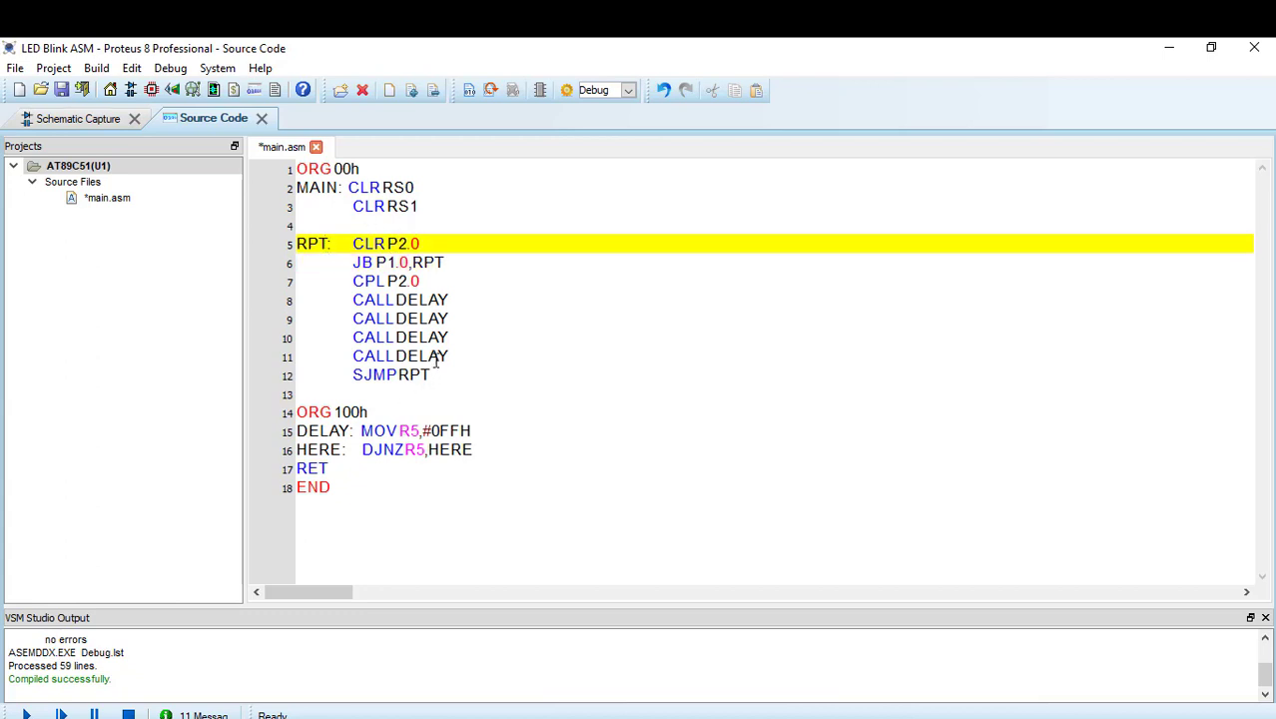
{"action": "type", "text": "1"}
{"action": "left_click", "coordinate": [306, 265]}
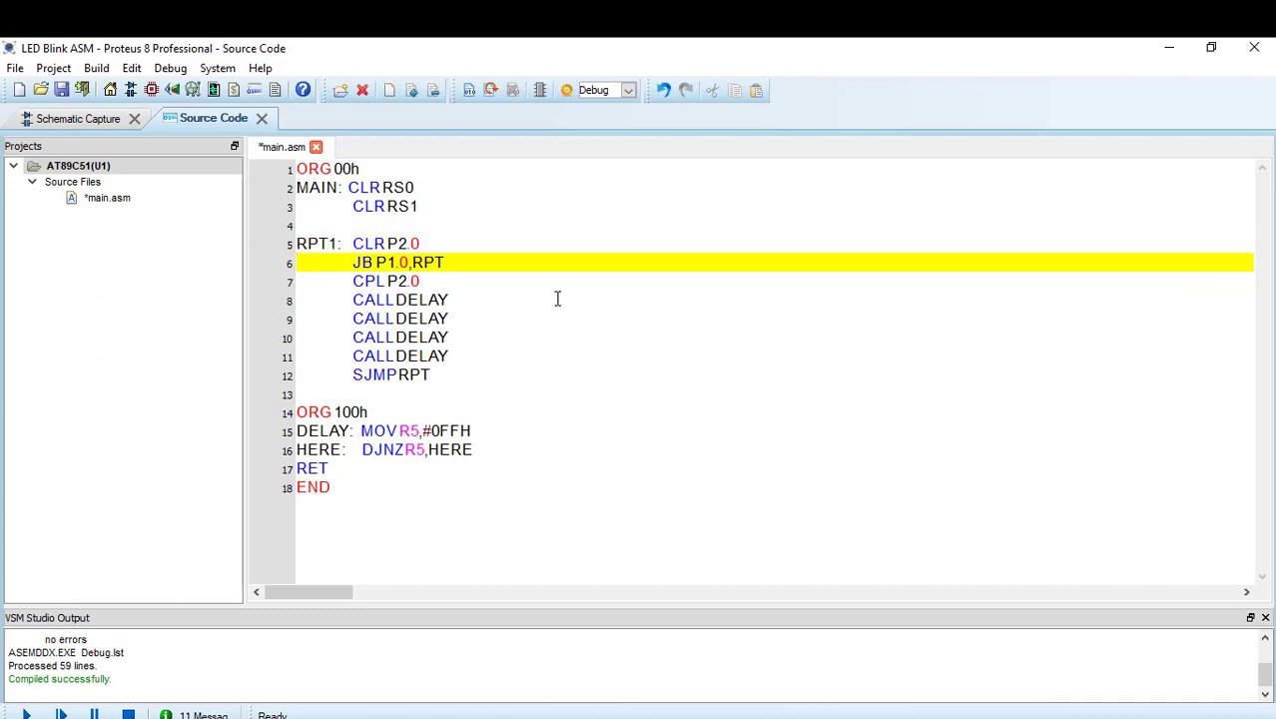
{"action": "type", "text": "RPT"}
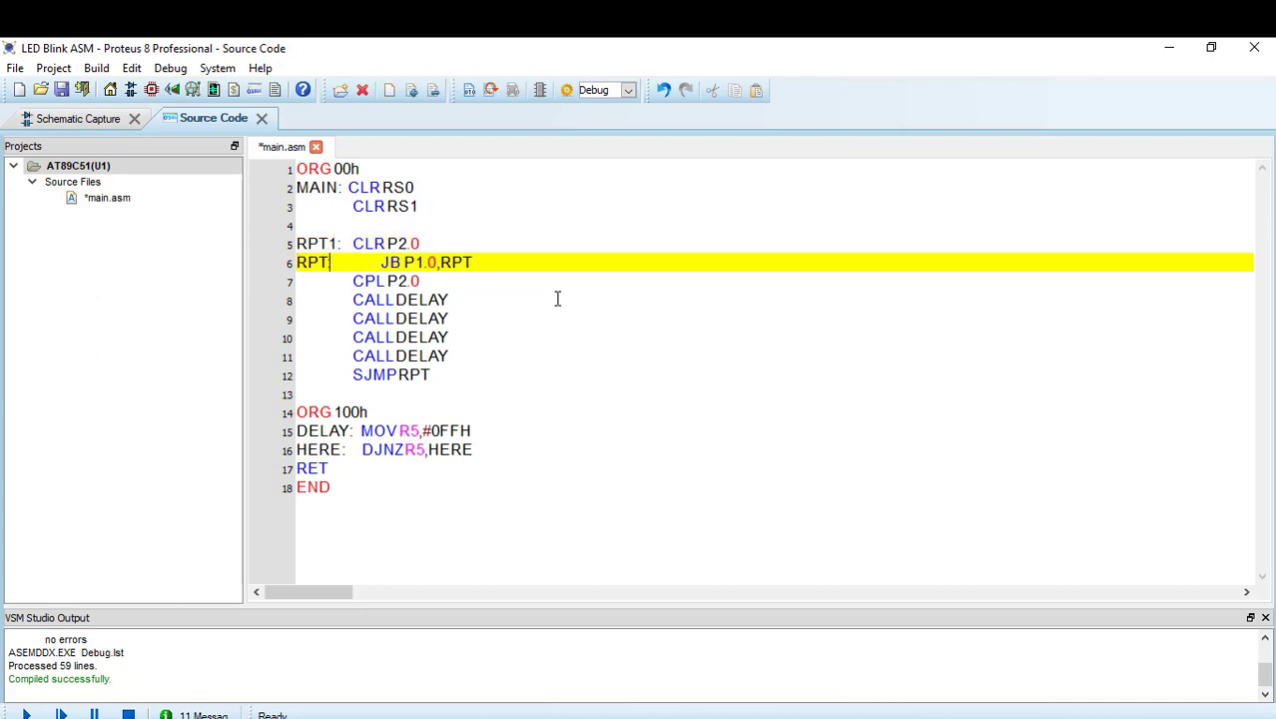
{"action": "key", "text": "BackSpace"}
{"action": "key", "text": "BackSpace"}
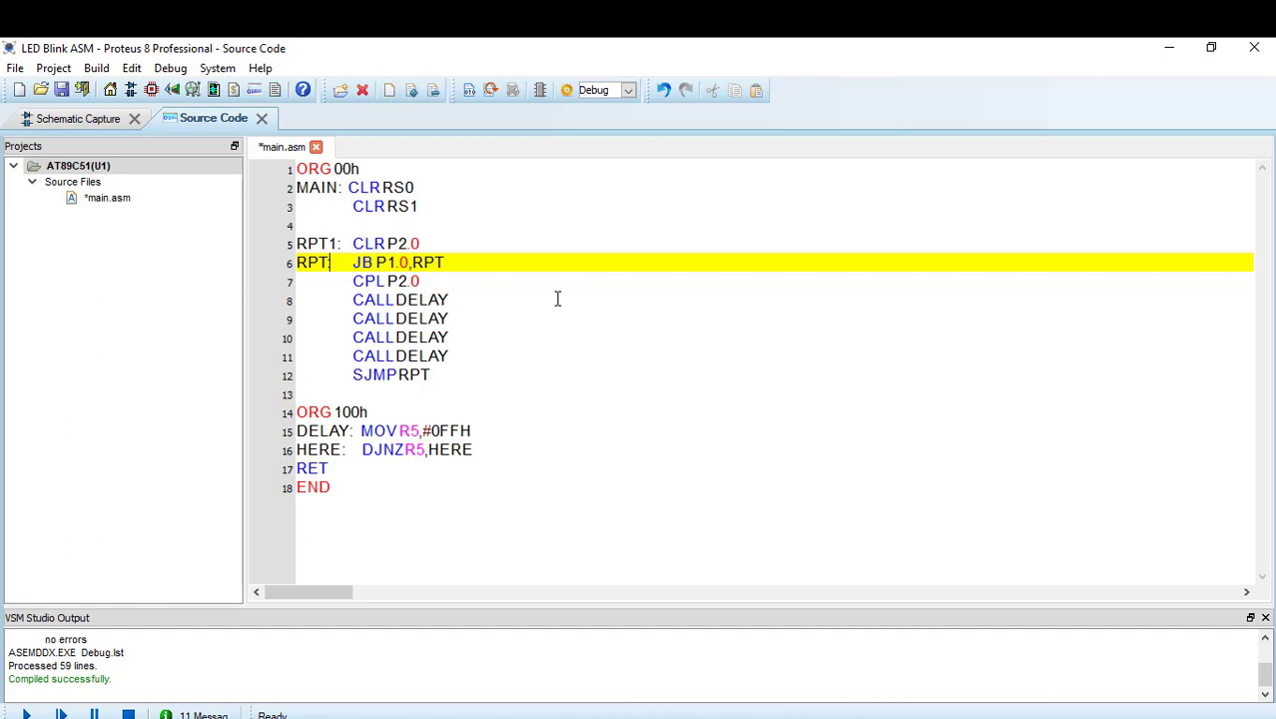
{"action": "key", "text": "Up"}
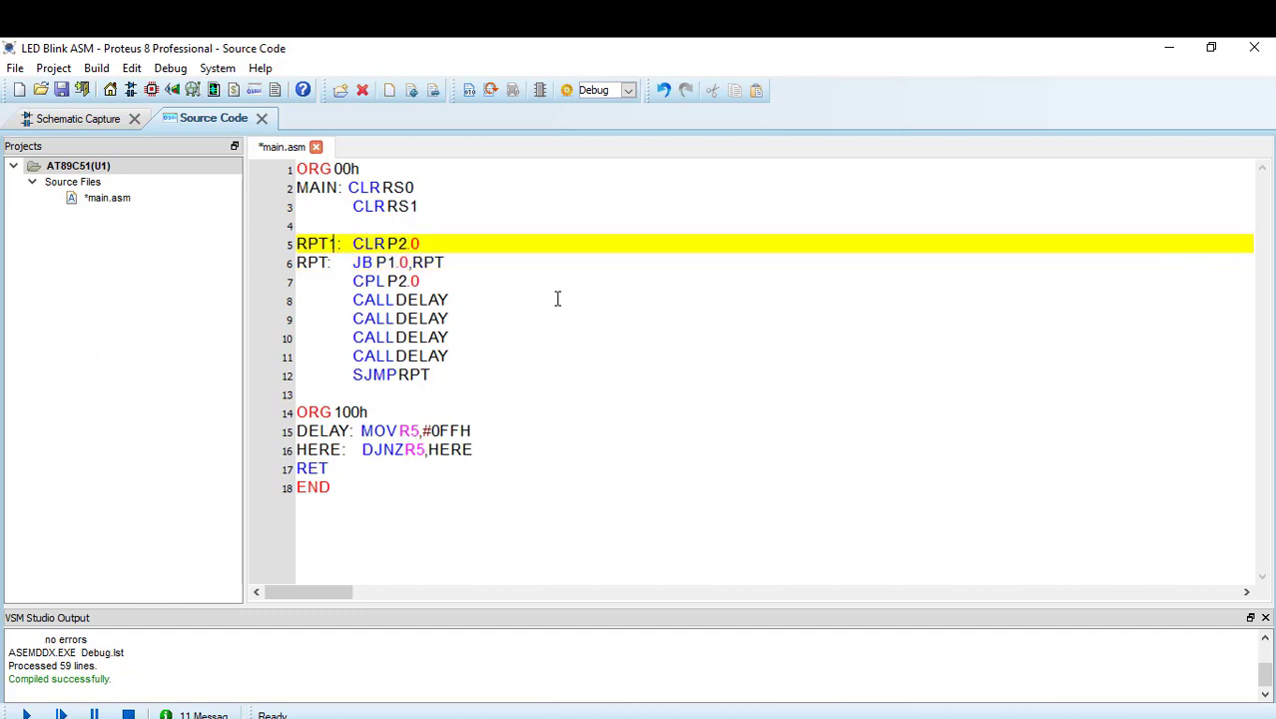
{"action": "key", "text": "BackSpace"}
{"action": "type", "text": "2"}
Step: Change the jump target of the "JB P1.0" instruction to RPT2
{"action": "key", "text": "Down"}
{"action": "key", "text": "Down"}
{"action": "key", "text": "Down"}
{"action": "key", "text": "Down"}
{"action": "key", "text": "Down"}
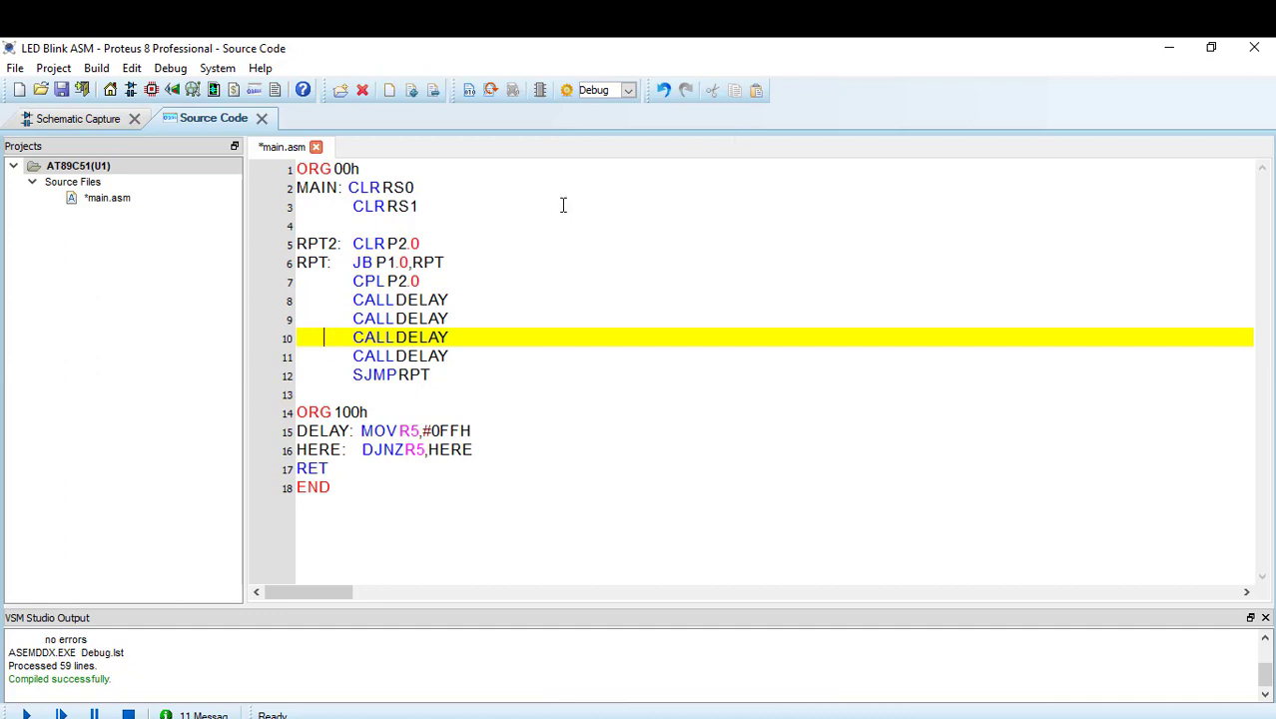
{"action": "left_click", "coordinate": [462, 262]}
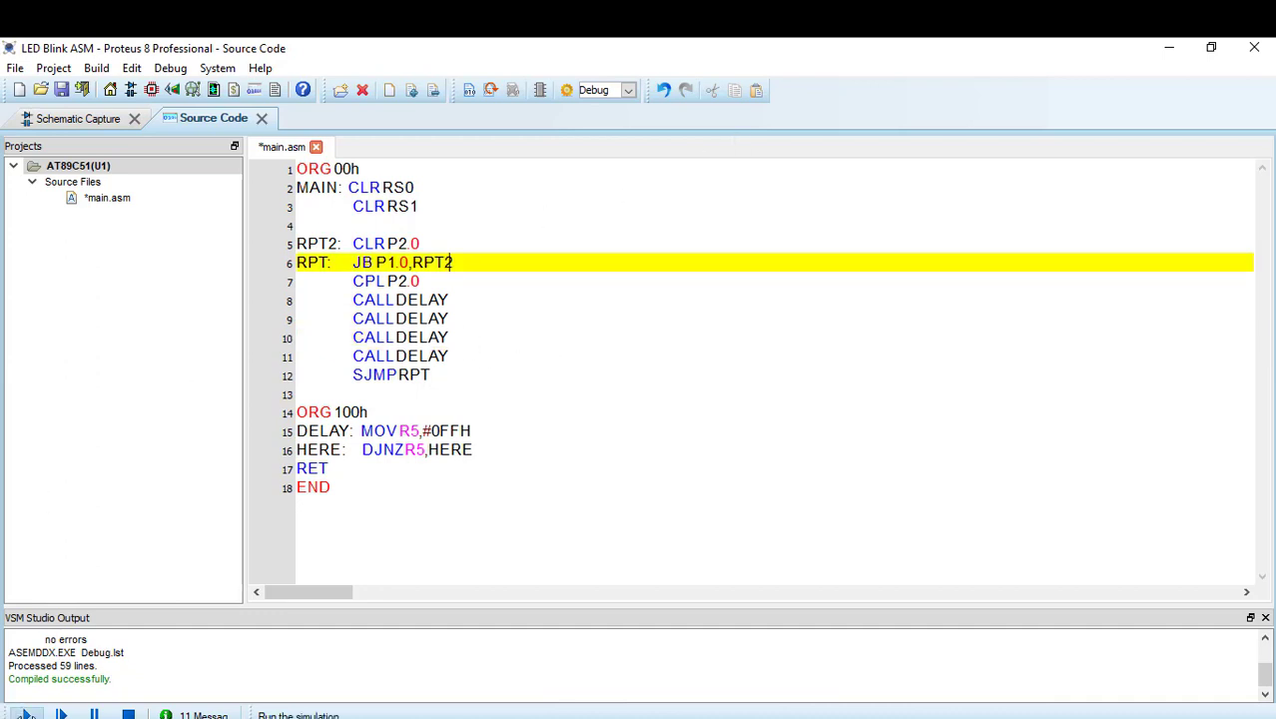
Step: Run the simulation with the RPT2 branch, toggle the push button repeatedly to test the green LED, and stop the simulation
{"action": "left_click", "coordinate": [26, 715]}
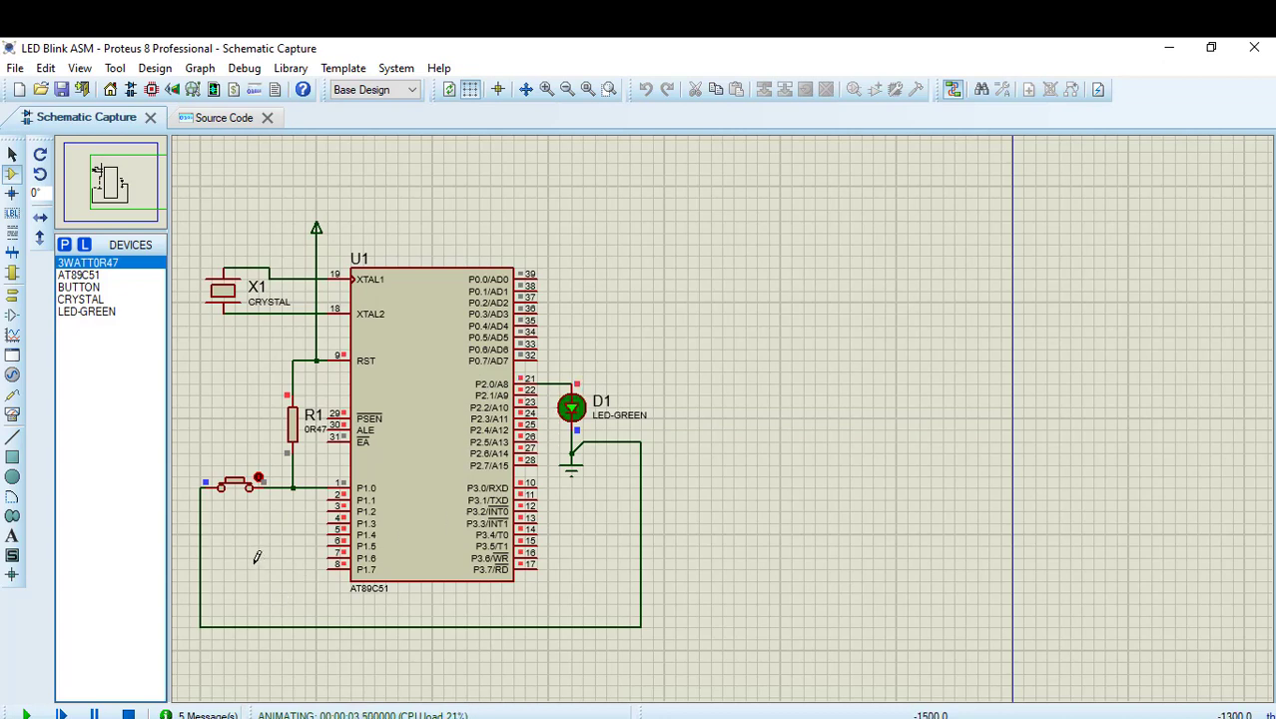
{"action": "left_click", "coordinate": [266, 472]}
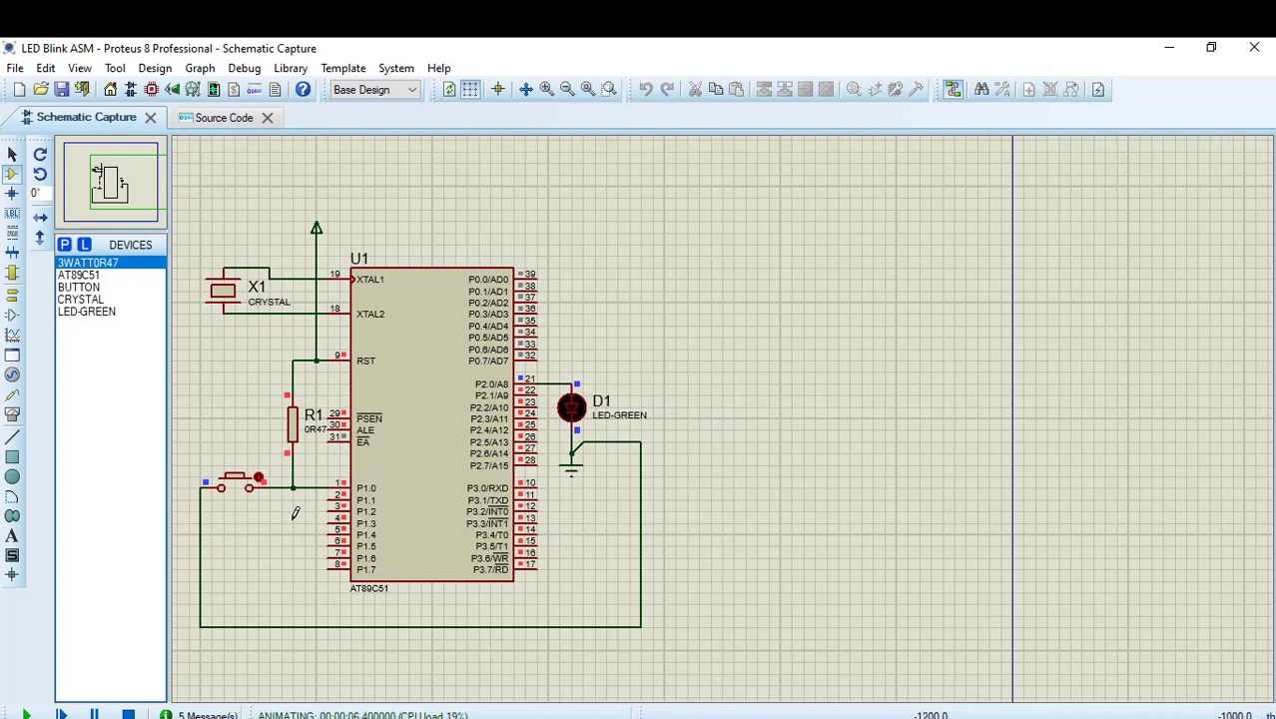
{"action": "left_click", "coordinate": [259, 473]}
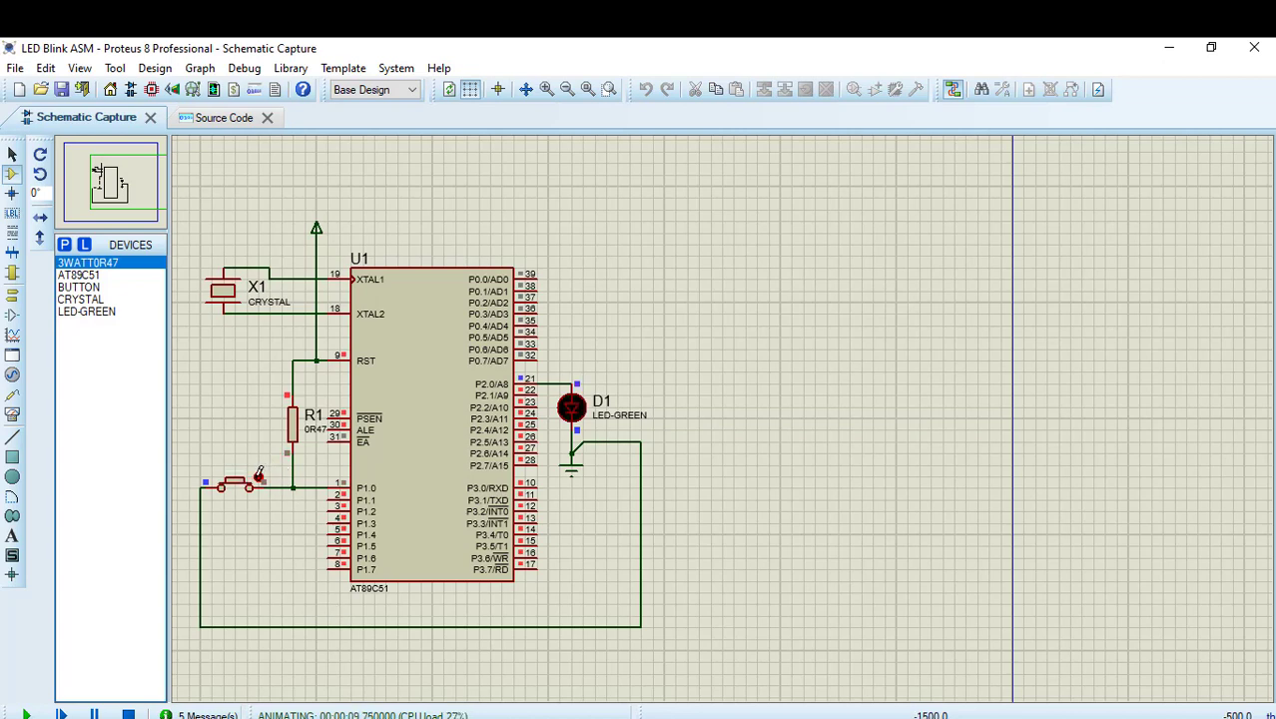
{"action": "left_click", "coordinate": [258, 473]}
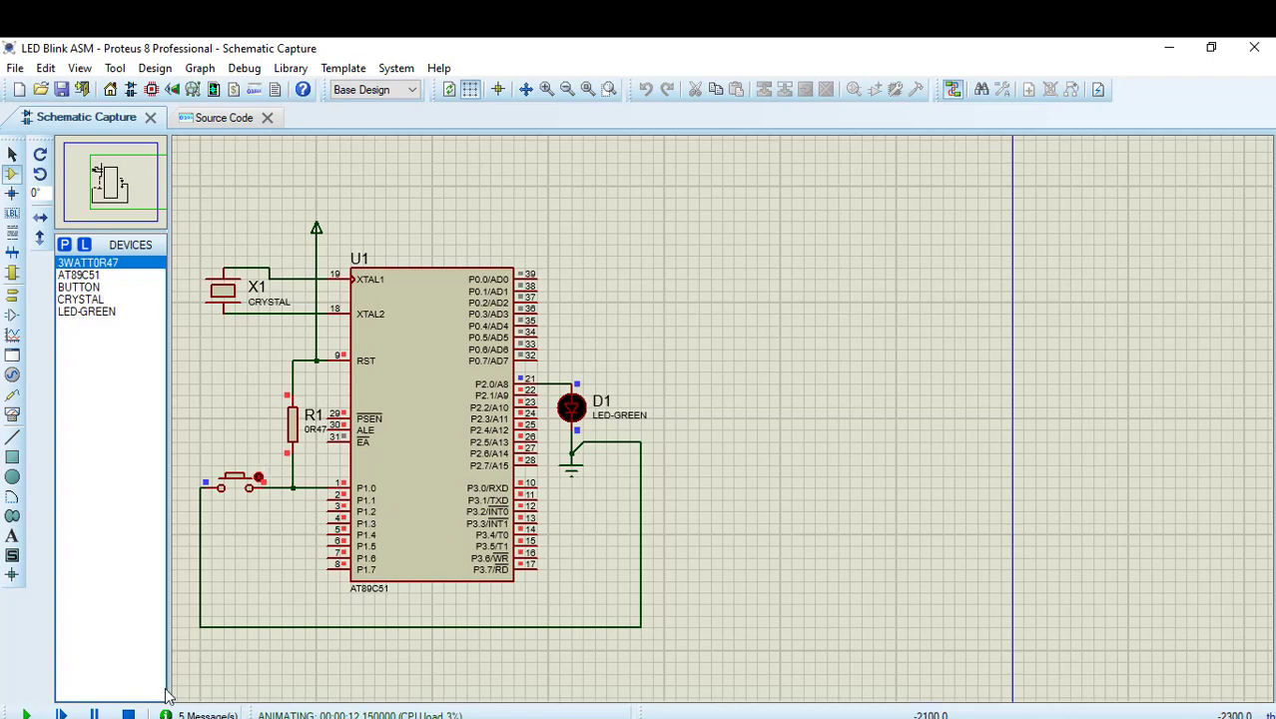
{"action": "left_click", "coordinate": [130, 715]}
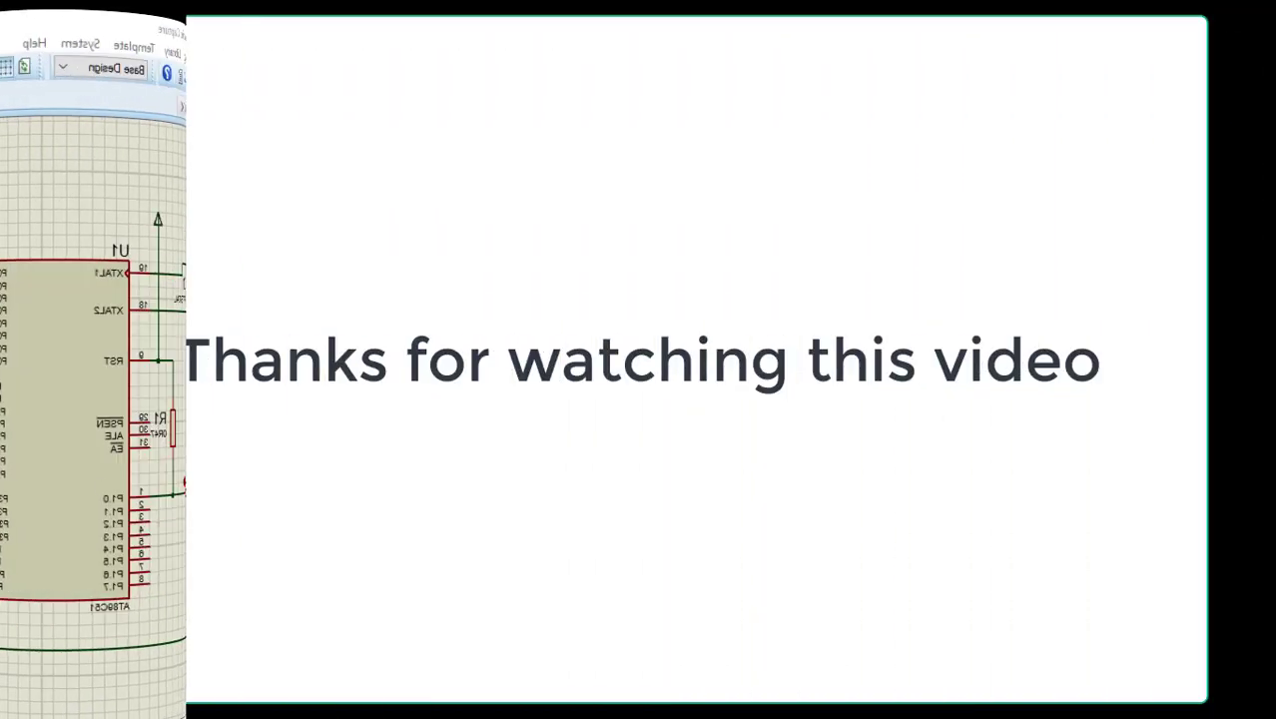